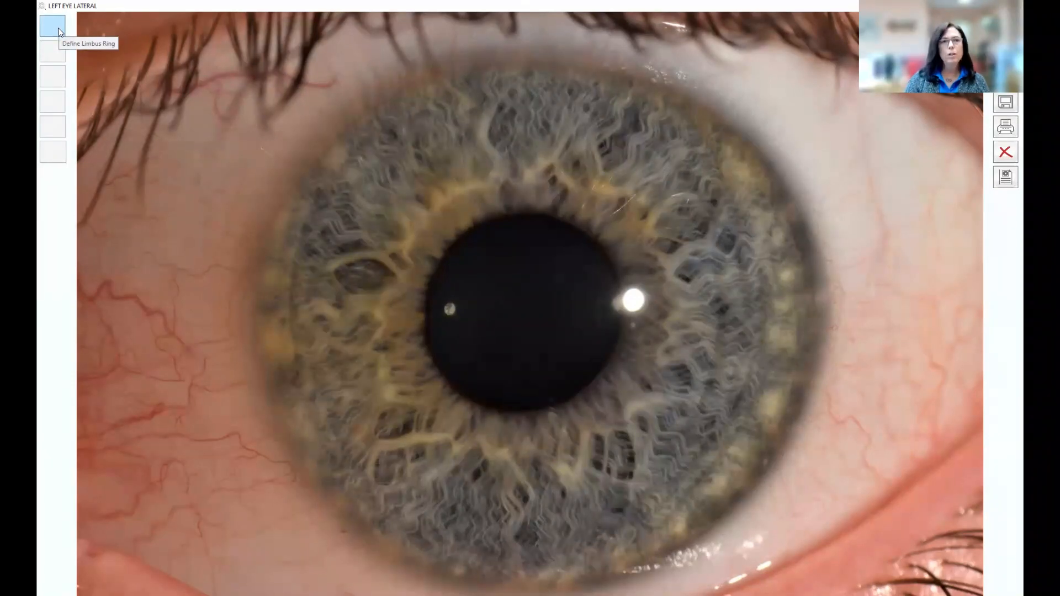
Step: Start the limbus ring and mark a first point on the left iris's outer edge
click(60, 32)
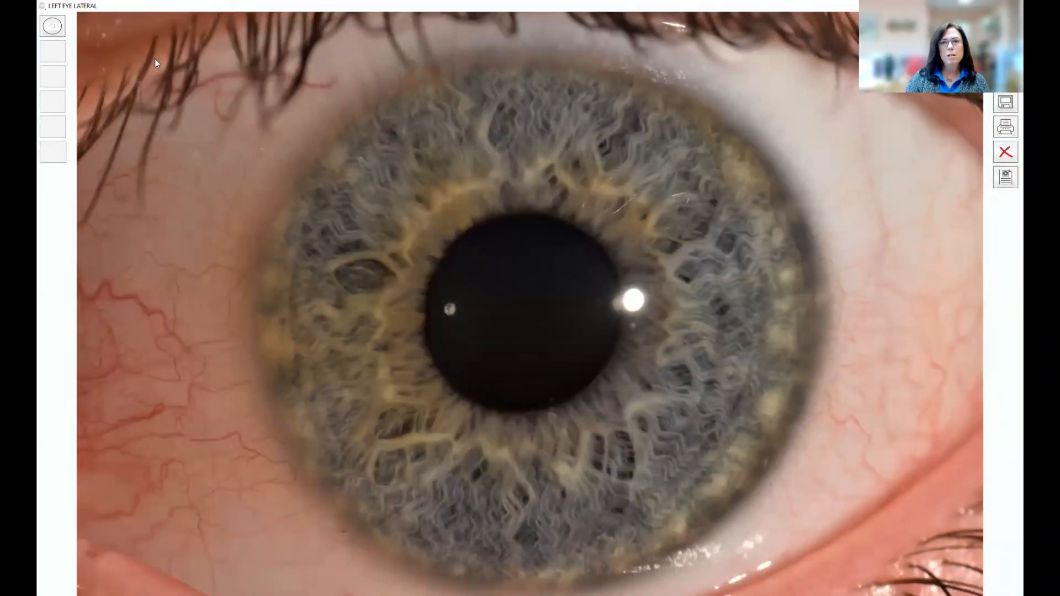
click(529, 61)
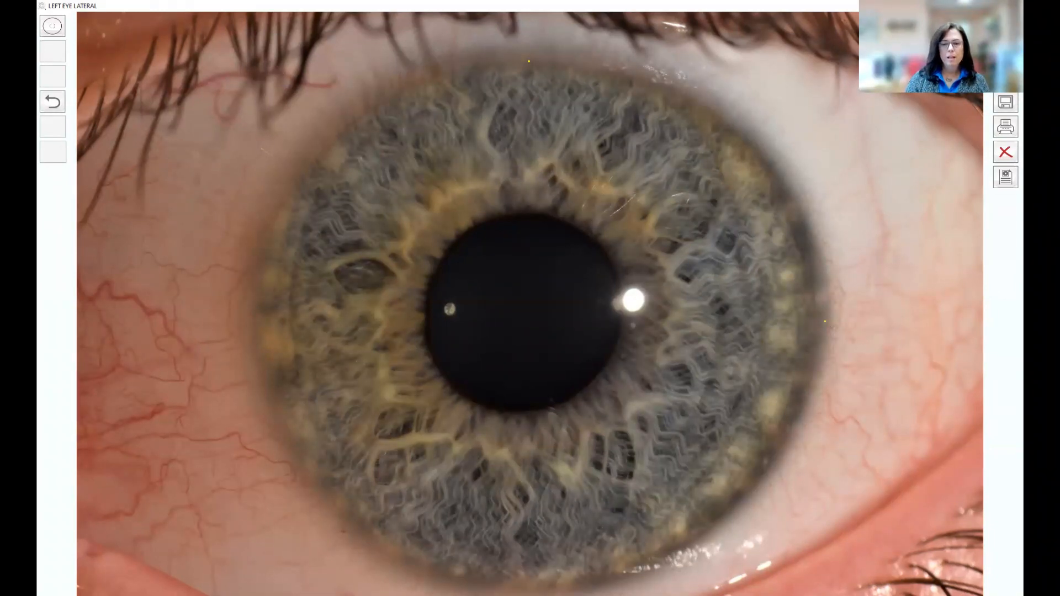
Step: Place the last limbus point so the yellow circle fits the outer iris border
click(256, 294)
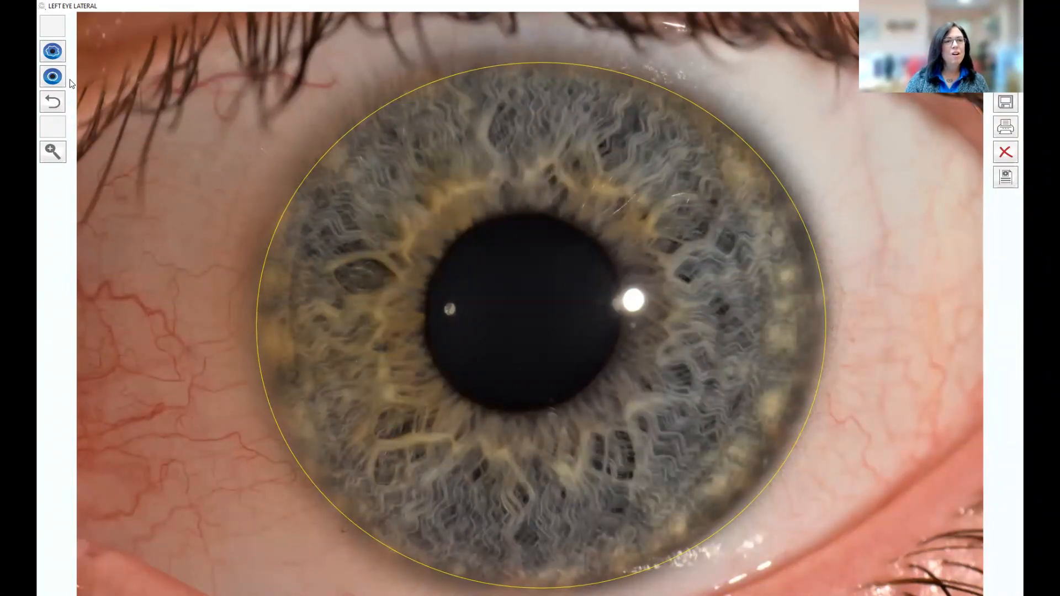
Step: Activate collarette tracing, add a dot above the pupil, and undo two misplaced dots
click(64, 52)
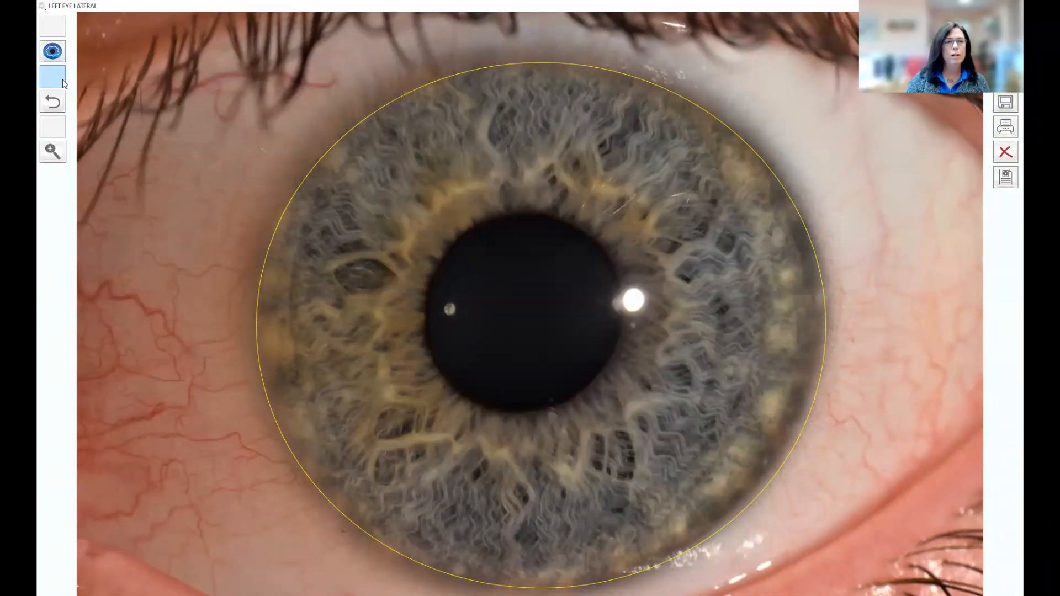
click(58, 54)
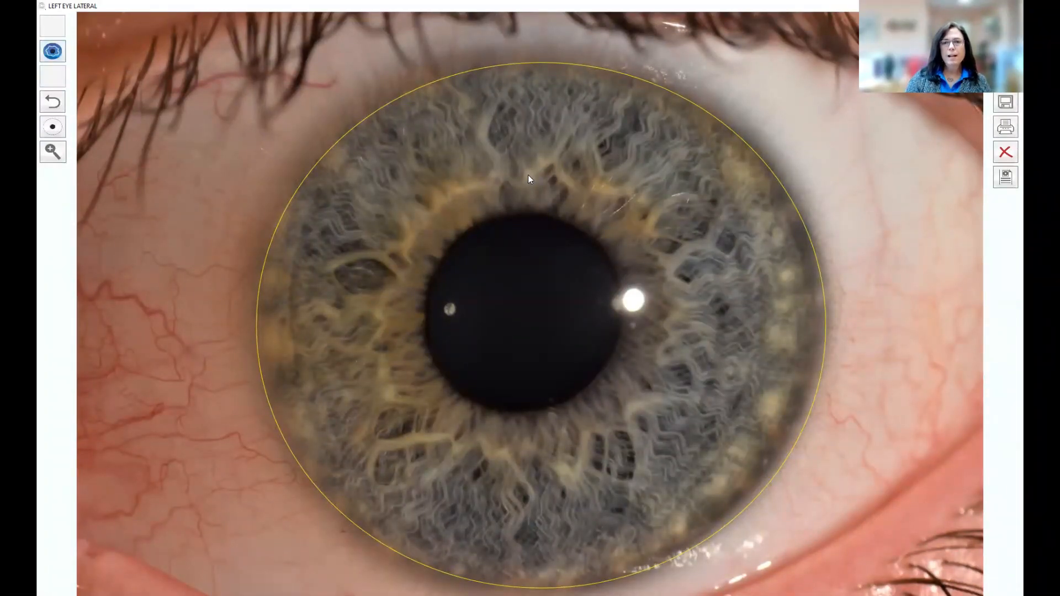
click(549, 163)
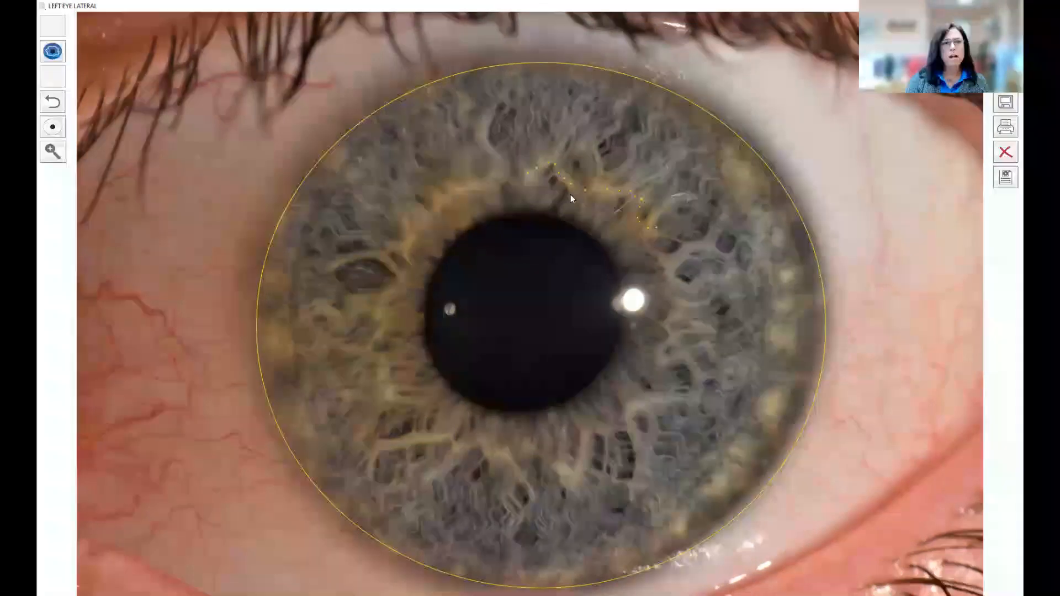
click(58, 105)
click(57, 104)
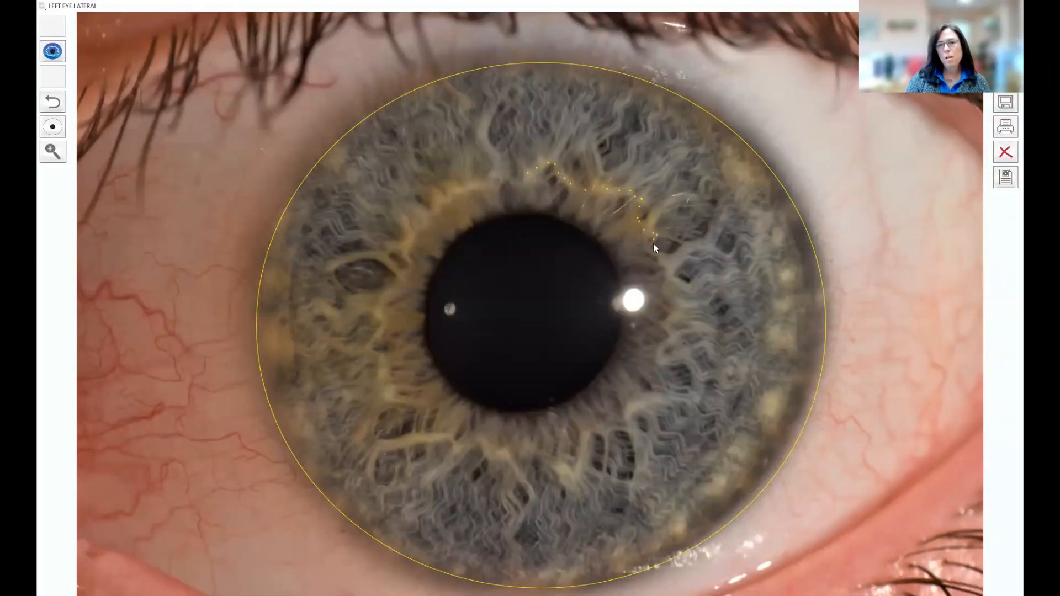
Step: Trace the collarette down the right side and across the lower iris to the lower left
mouse_move(651, 250)
mouse_down()
mouse_move(679, 308)
mouse_move(665, 360)
mouse_up()
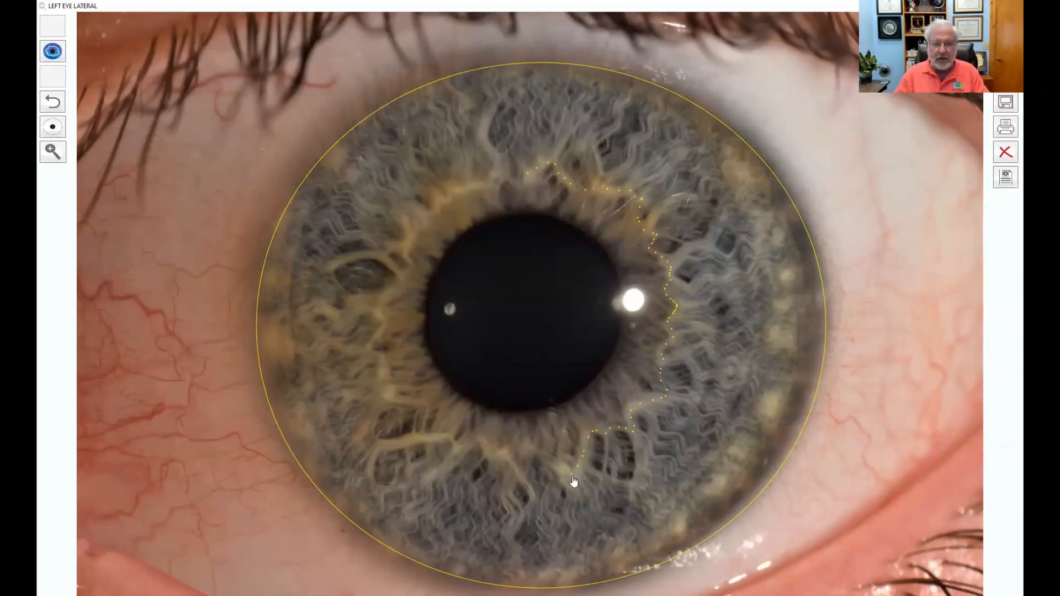
drag(557, 466, 525, 450)
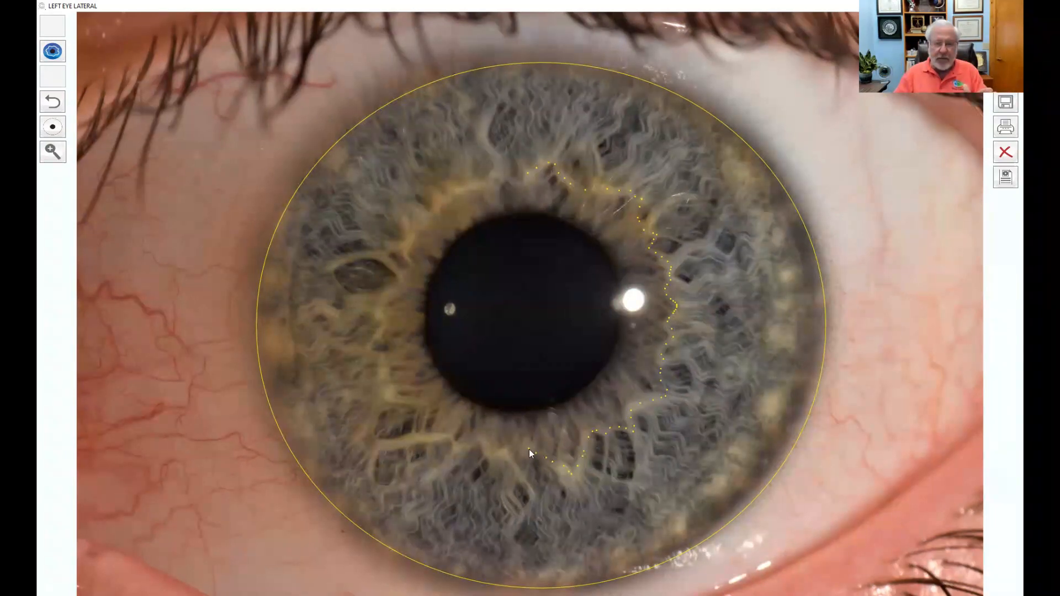
drag(527, 452, 506, 455)
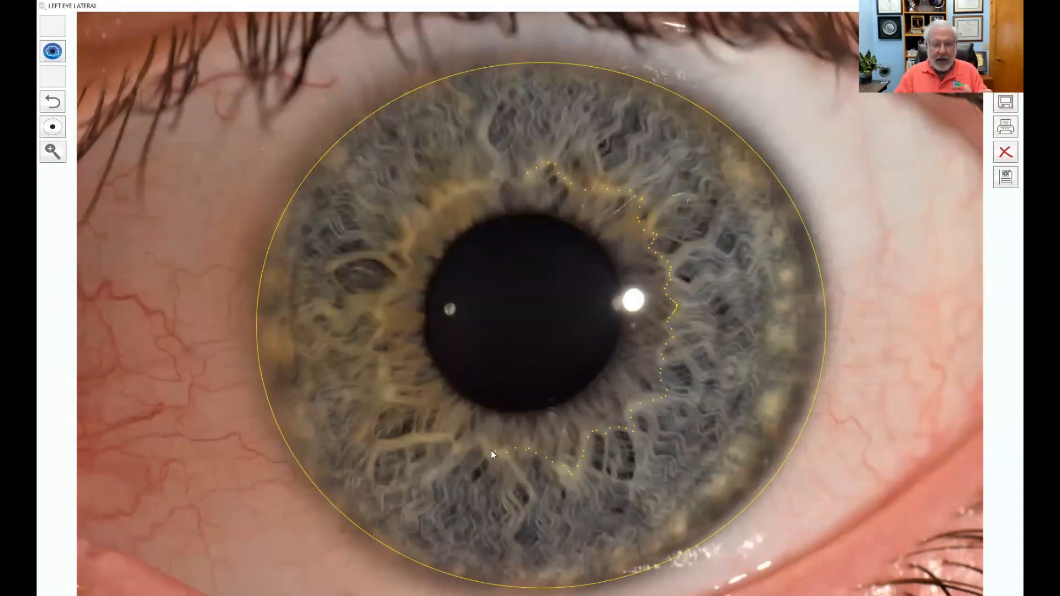
click(464, 444)
click(459, 448)
click(455, 443)
click(446, 438)
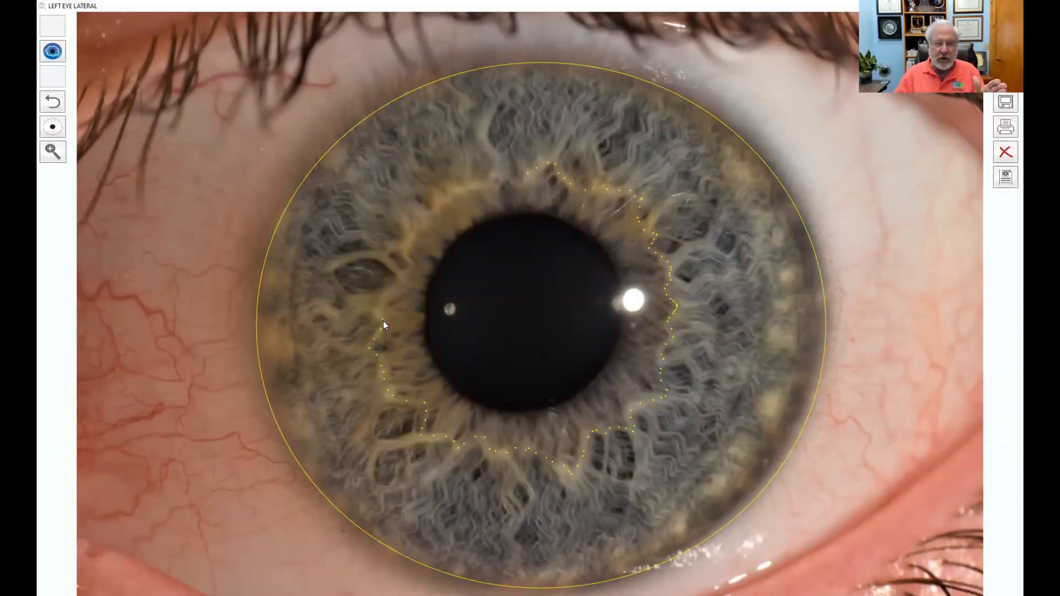
Step: Continue the collarette dots up the left side and across the top to close it
click(383, 302)
click(410, 242)
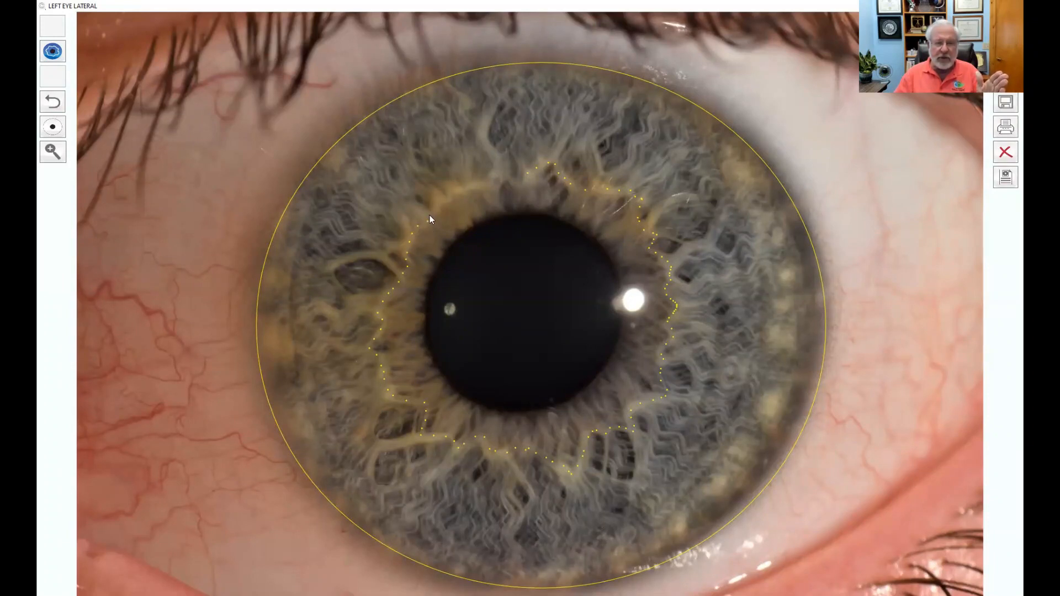
click(459, 189)
click(471, 185)
click(480, 183)
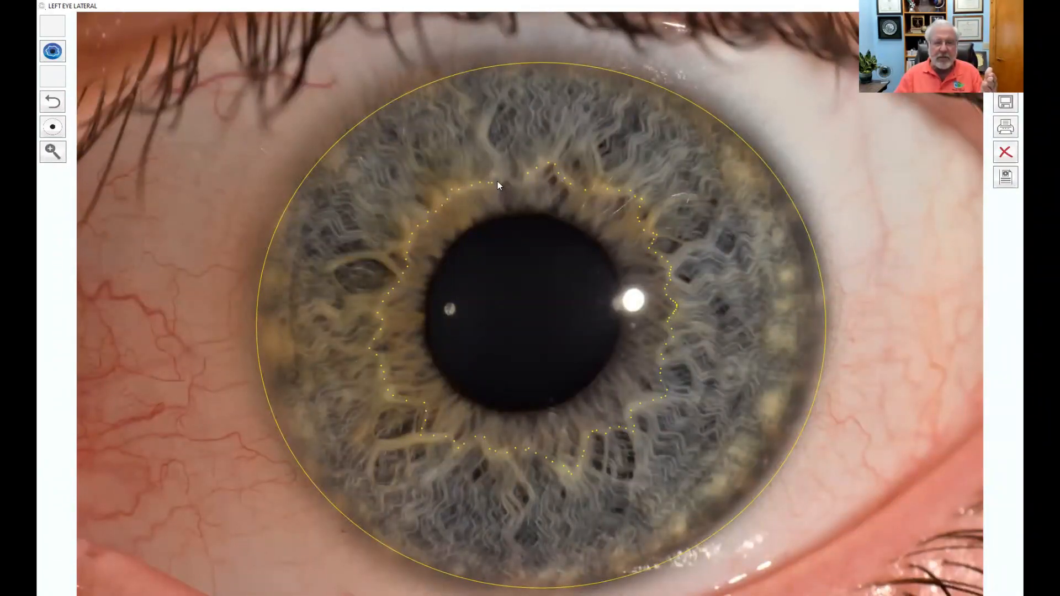
click(508, 177)
click(515, 181)
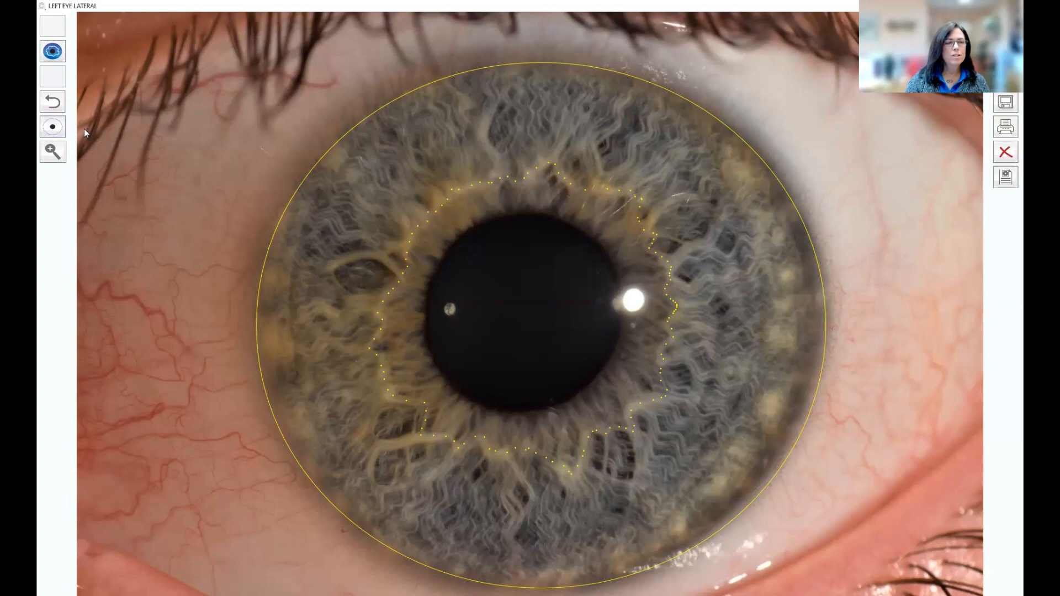
Step: Switch to the Define Pupil tool in the left toolbar
click(51, 127)
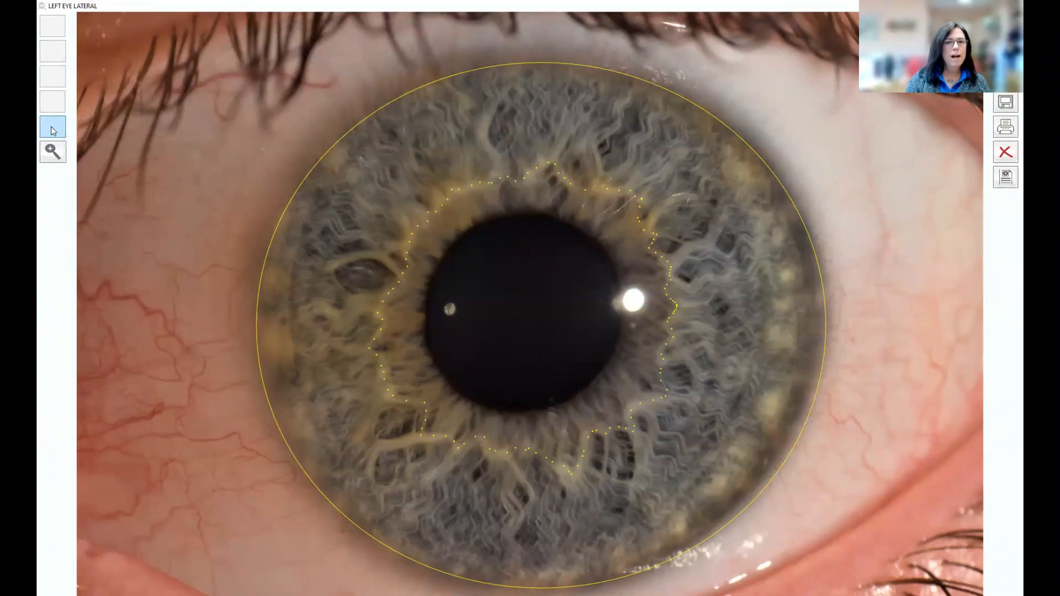
Step: Mark the pupil's upper, lower and left edges to apply the yellow iris chart
click(528, 206)
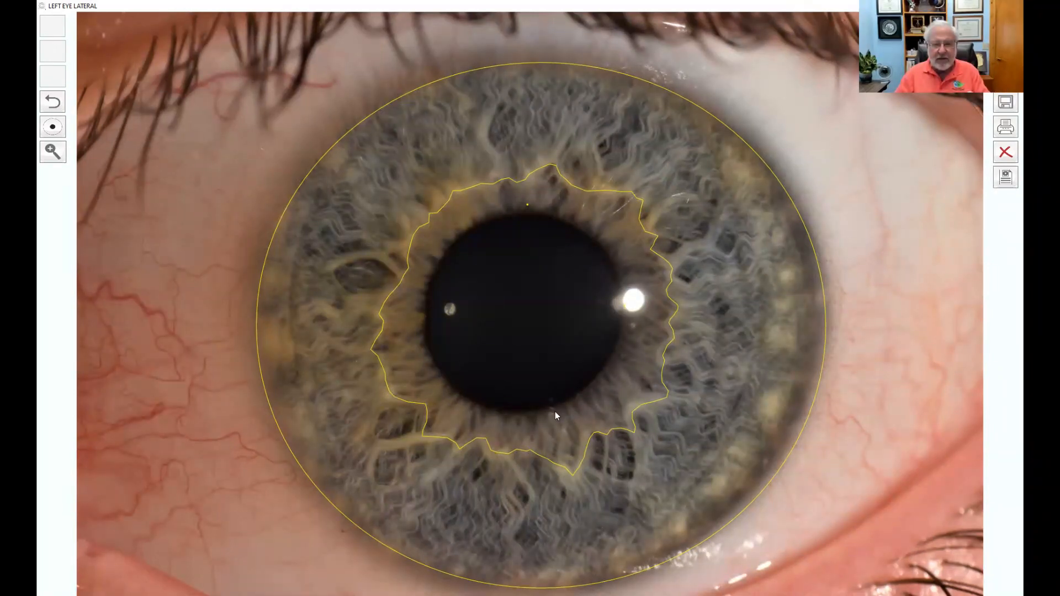
click(520, 416)
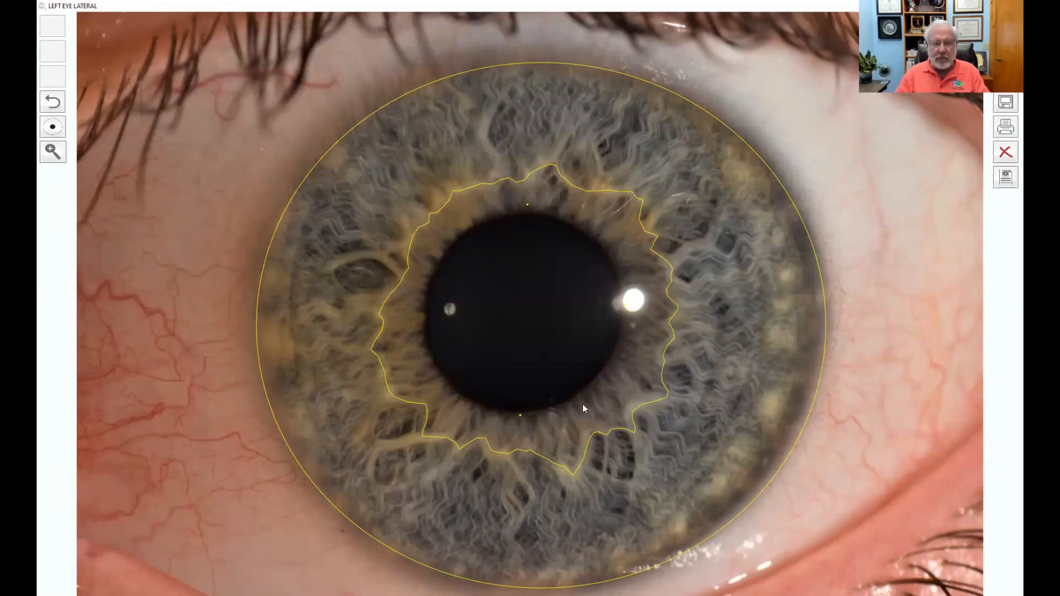
click(422, 304)
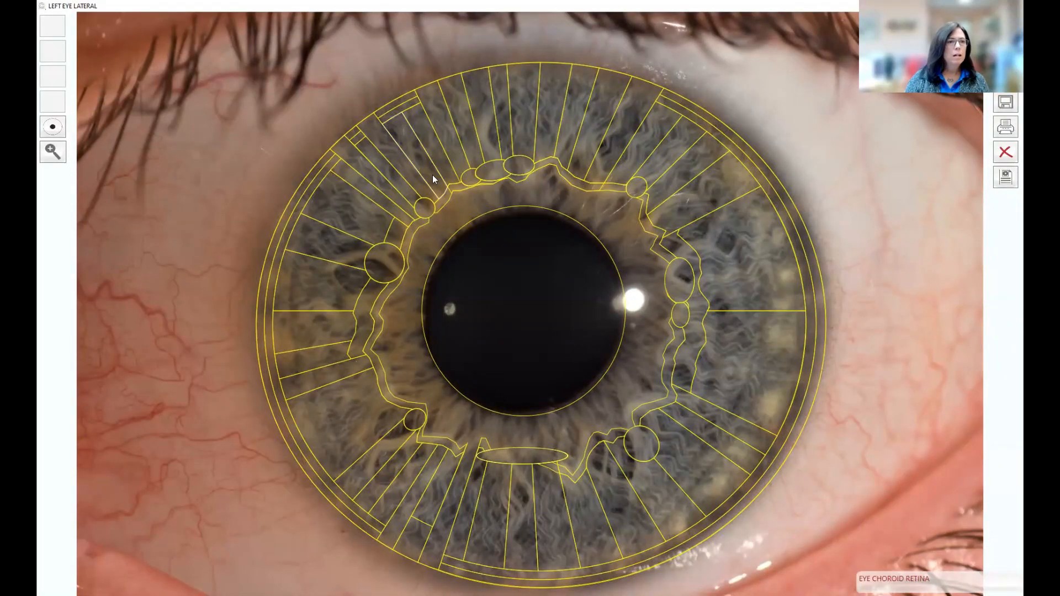
Step: Zoom in and pan to the upper iris zones, then reset to the whole-eye view
click(52, 151)
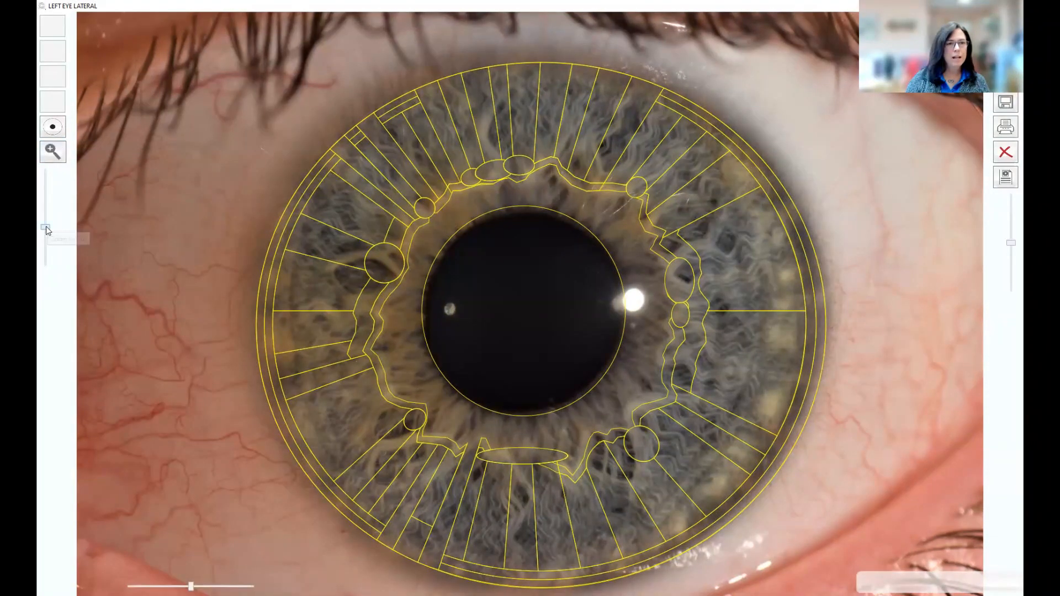
drag(47, 230, 48, 215)
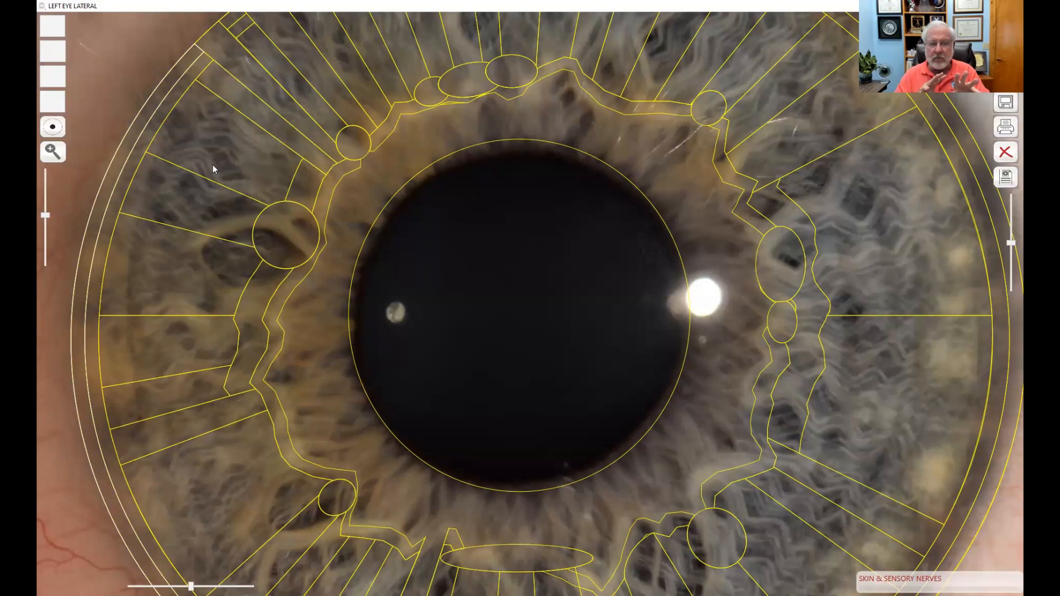
drag(239, 164, 249, 285)
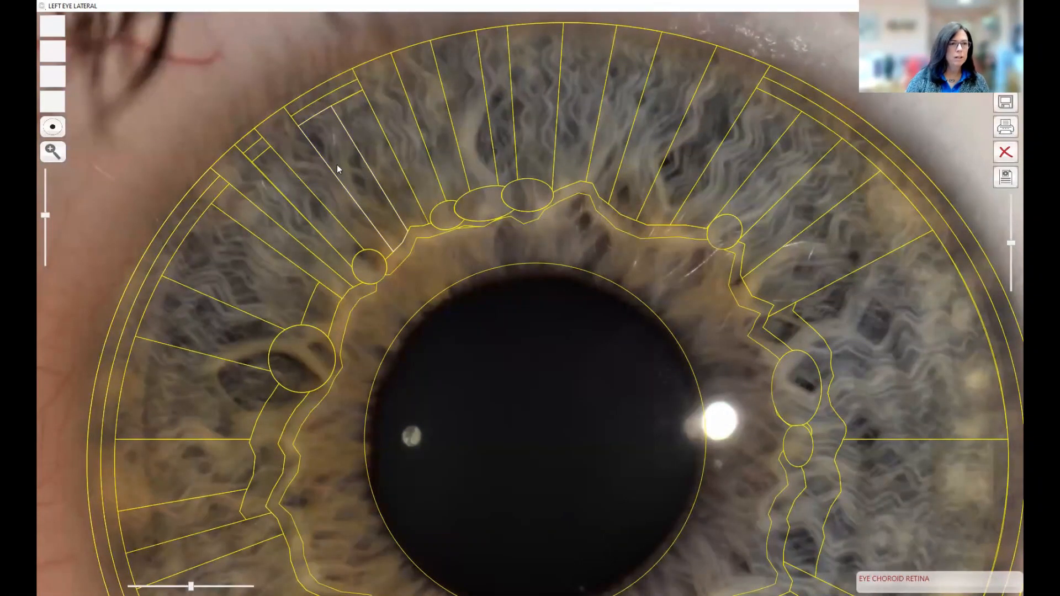
click(59, 157)
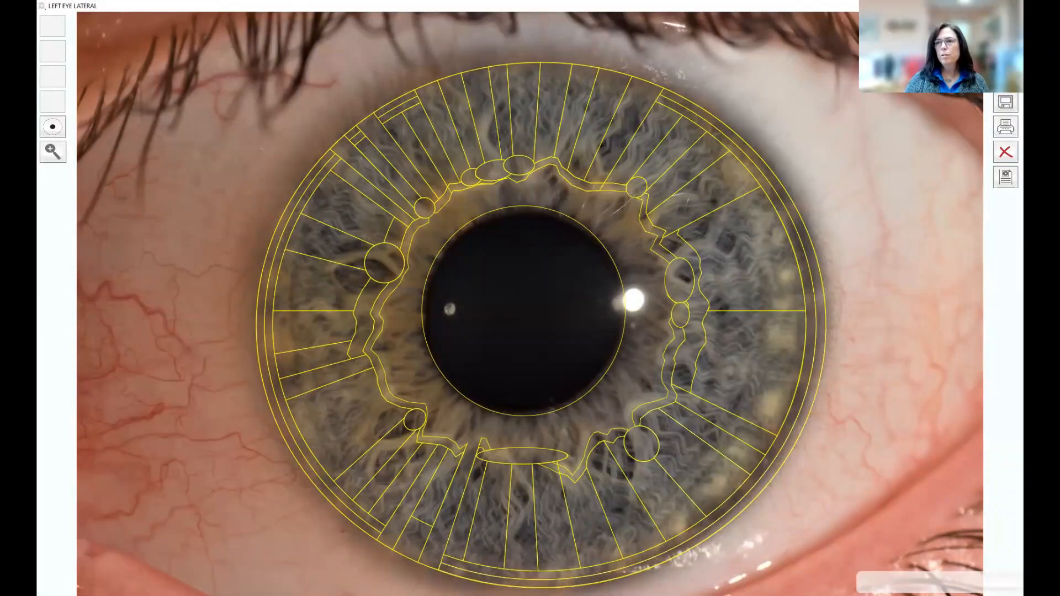
click(1005, 51)
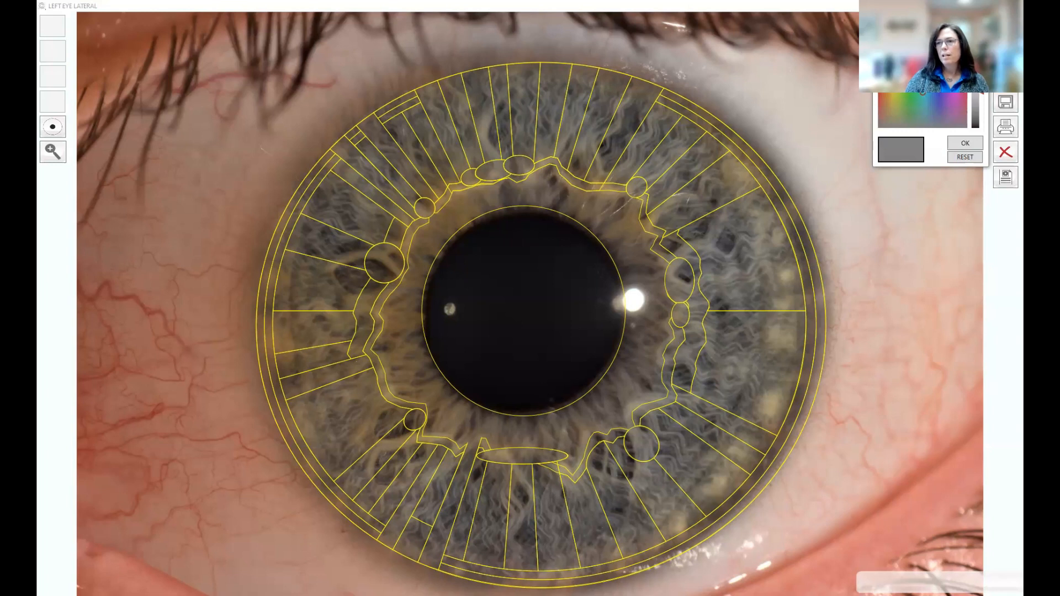
click(939, 65)
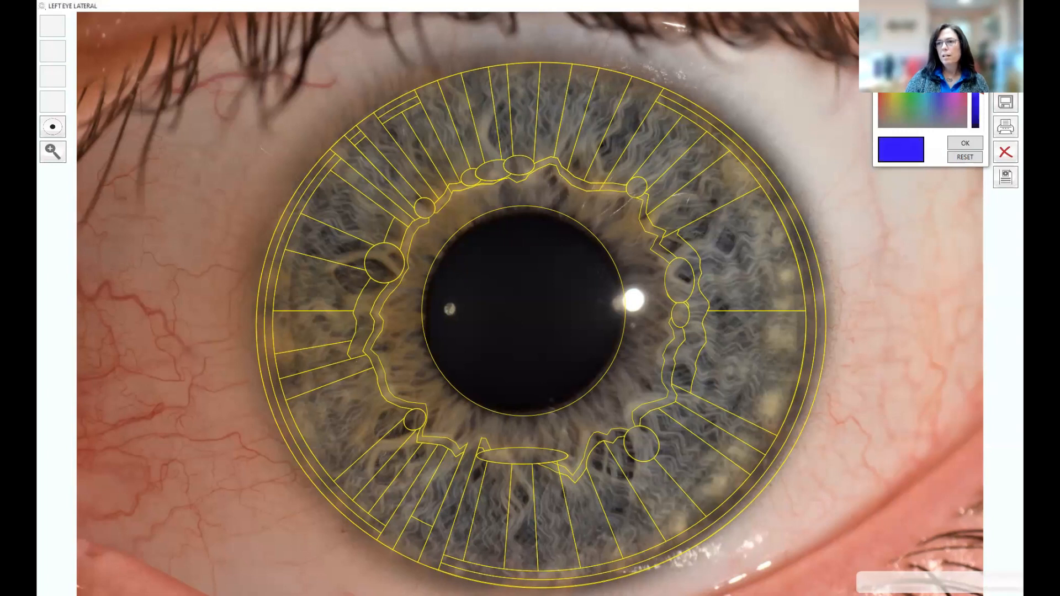
click(965, 144)
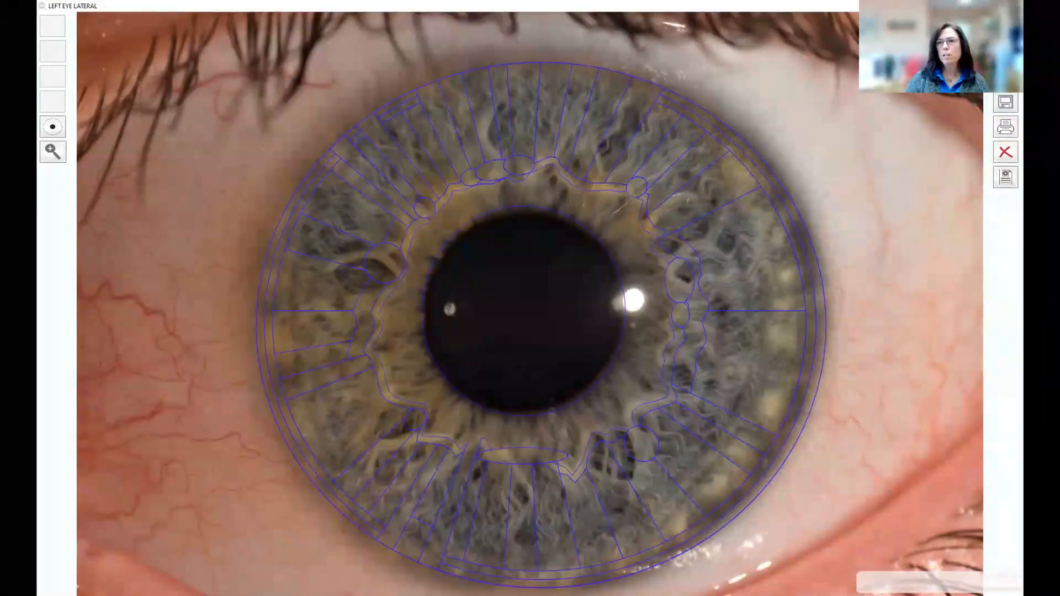
click(1006, 52)
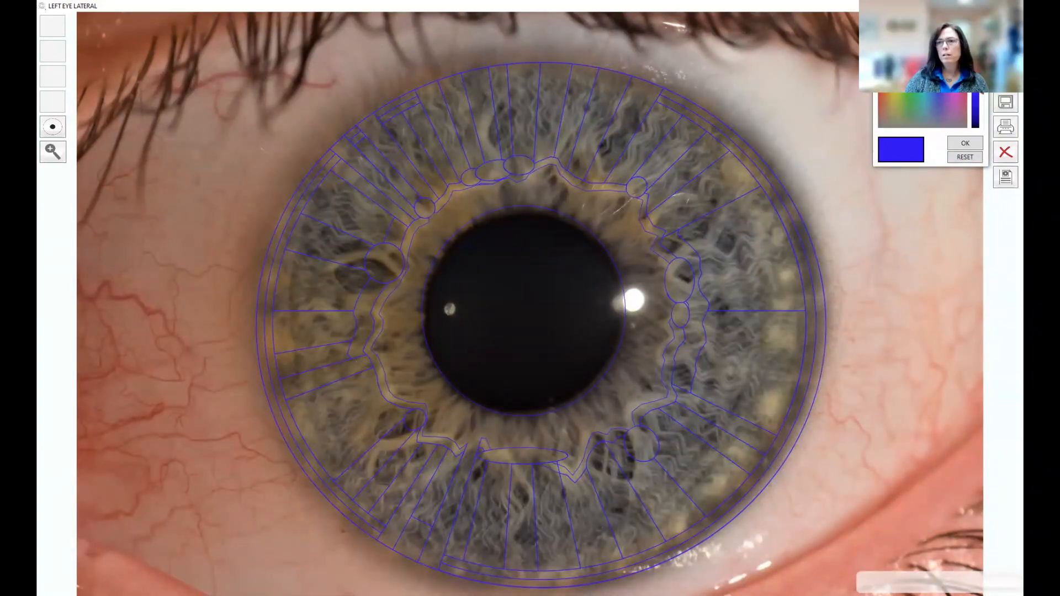
click(882, 72)
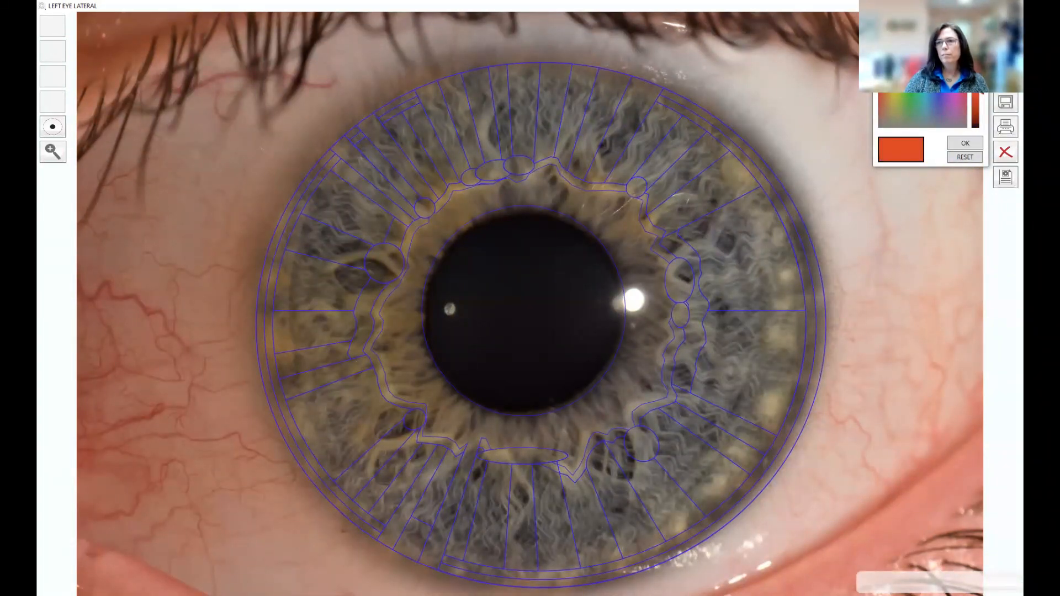
click(974, 140)
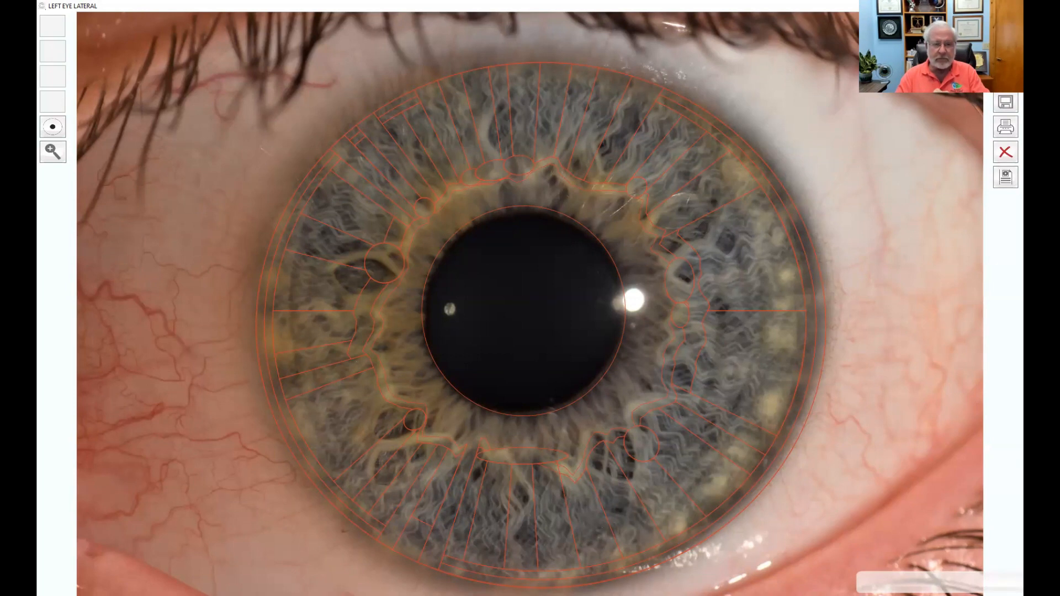
click(1006, 52)
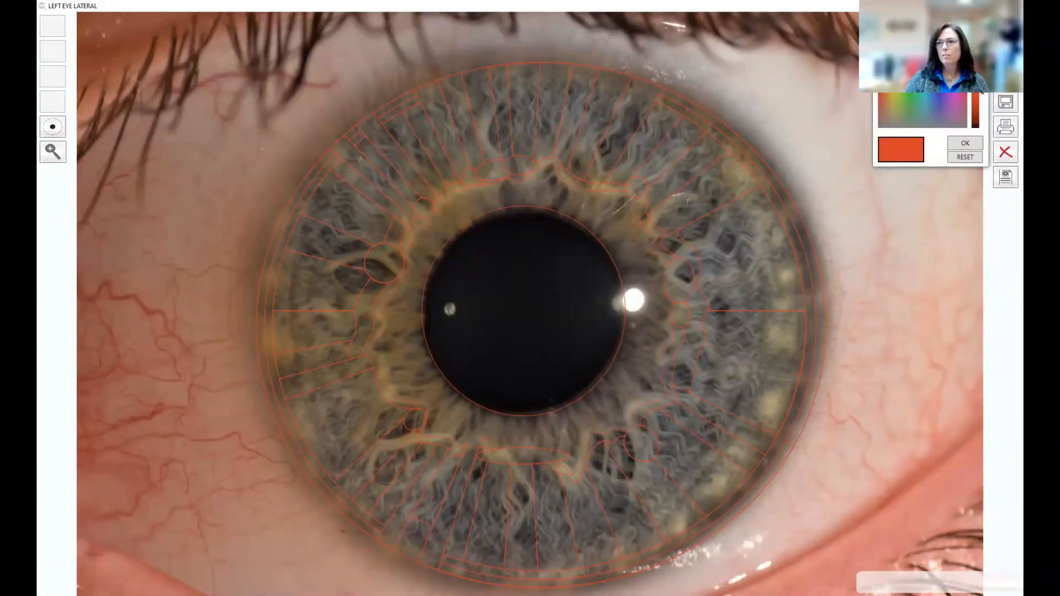
click(904, 67)
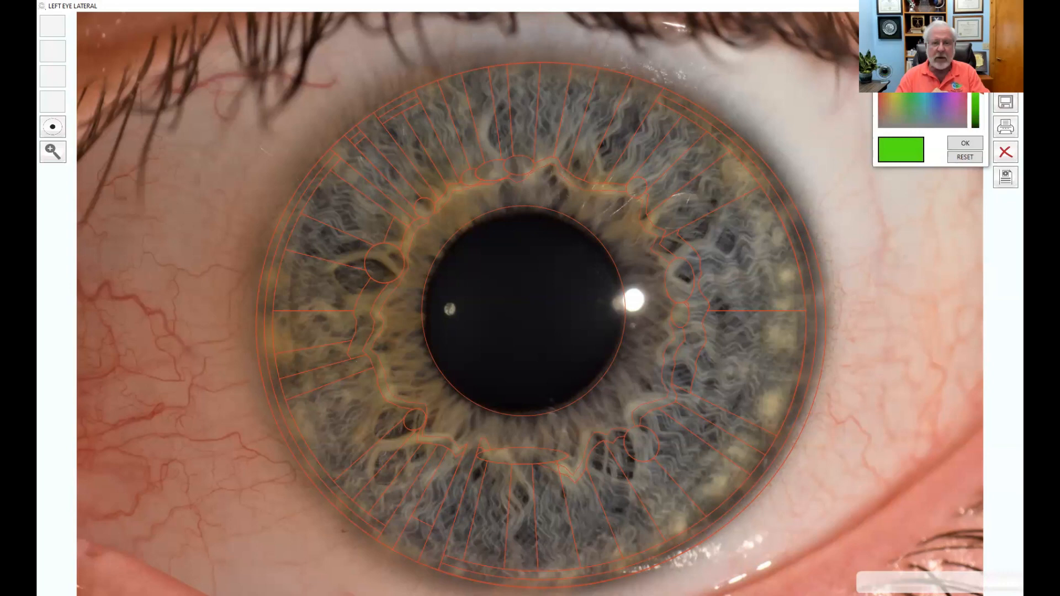
click(967, 145)
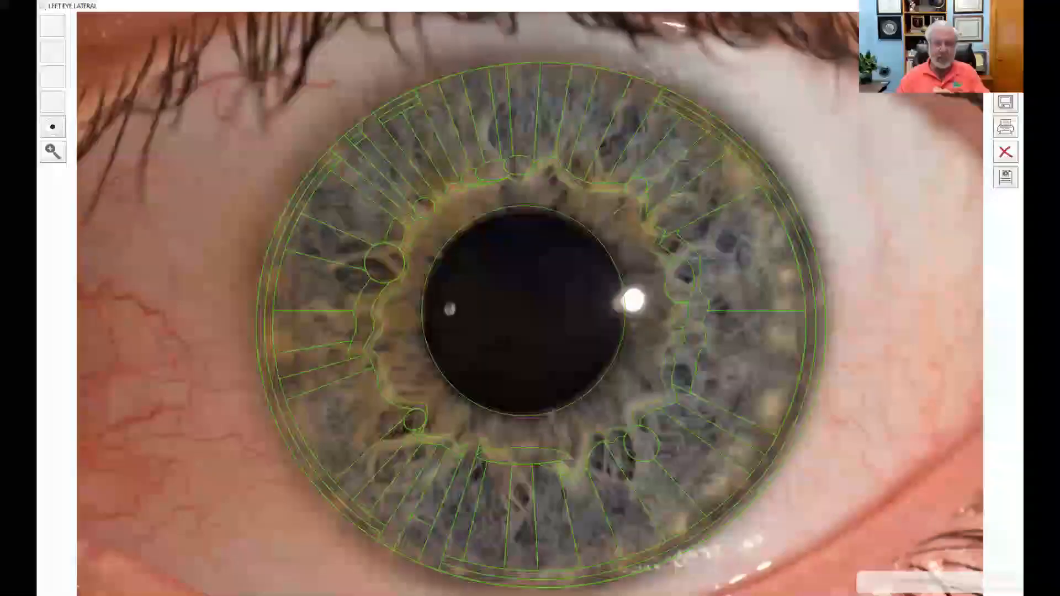
click(1006, 51)
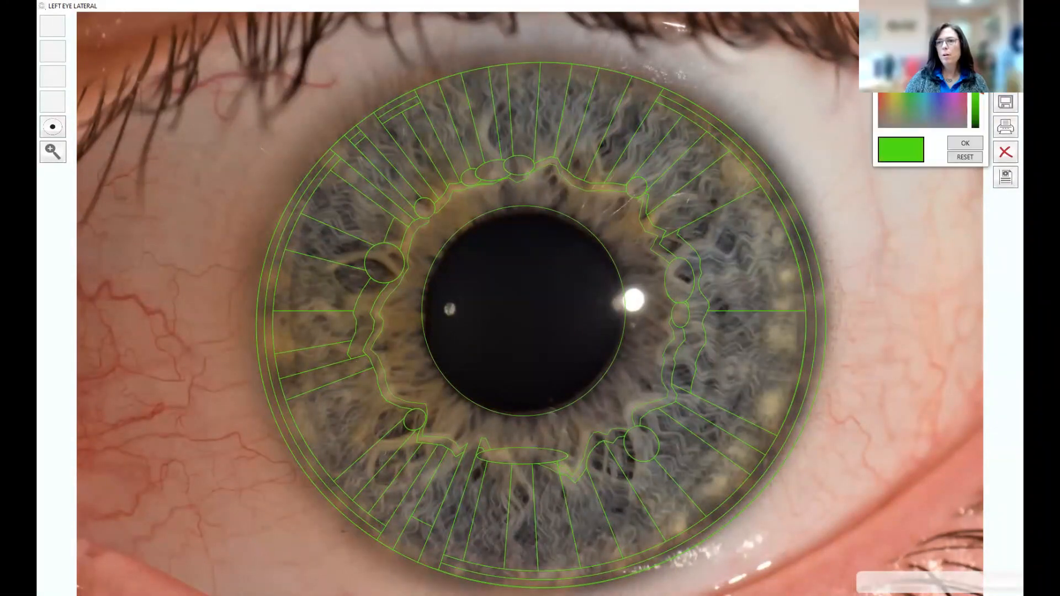
click(893, 61)
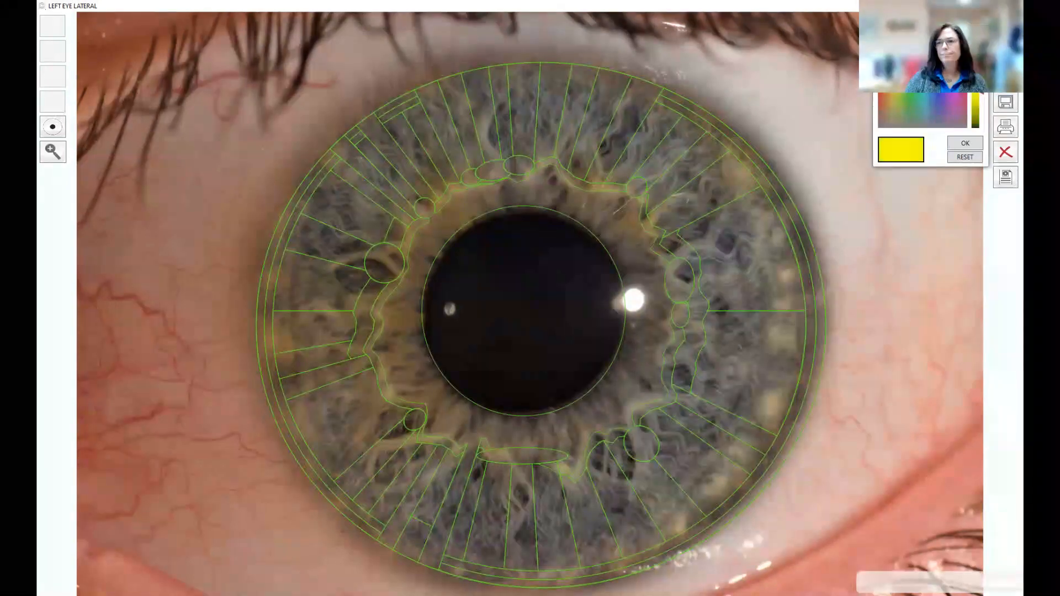
click(976, 144)
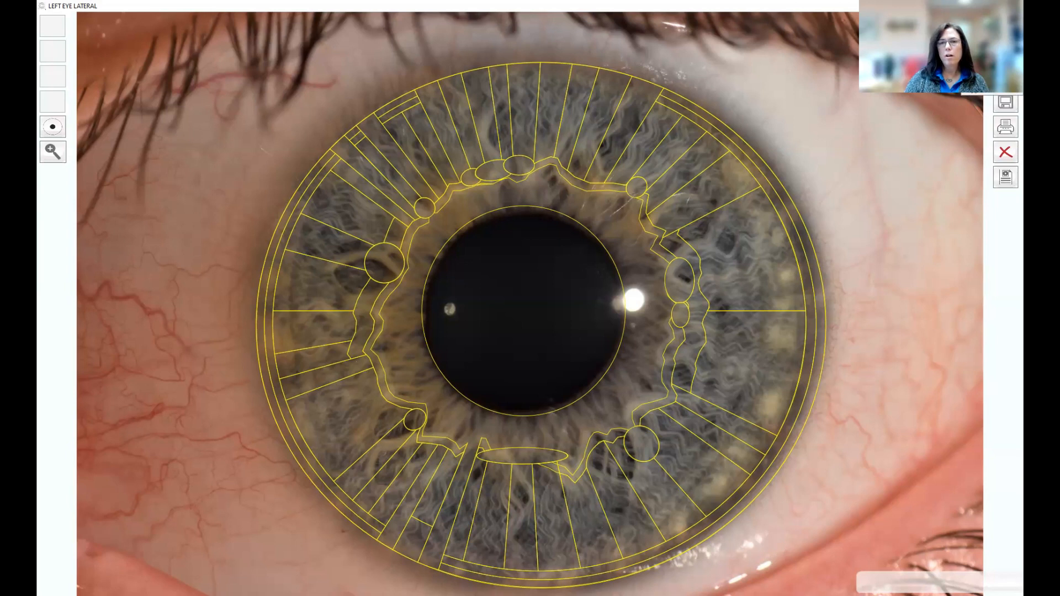
Step: Hide the chart overlay, show it again with Space, then hide it once more
click(1006, 77)
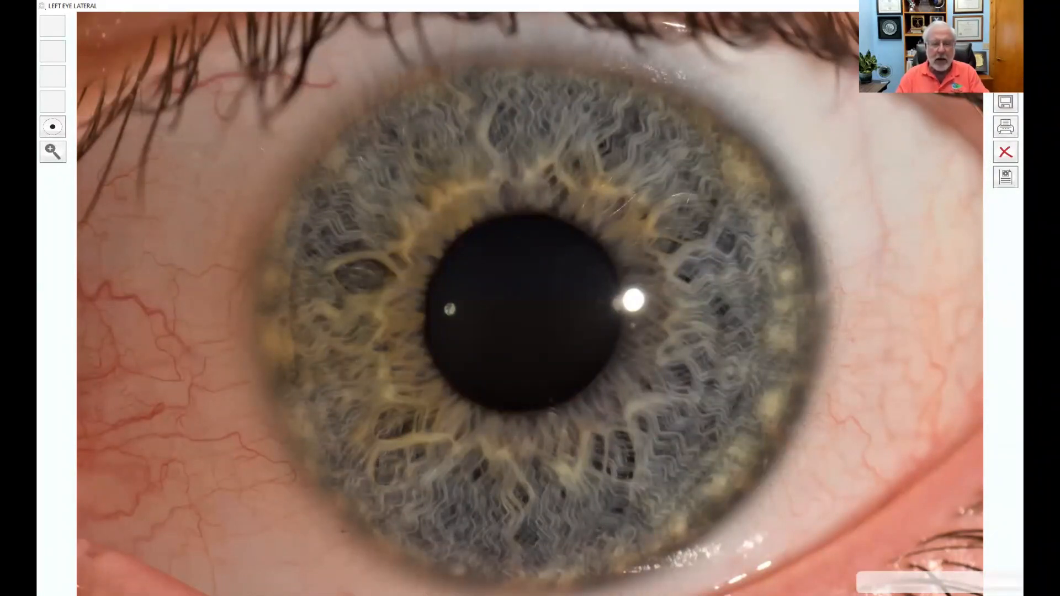
key(space)
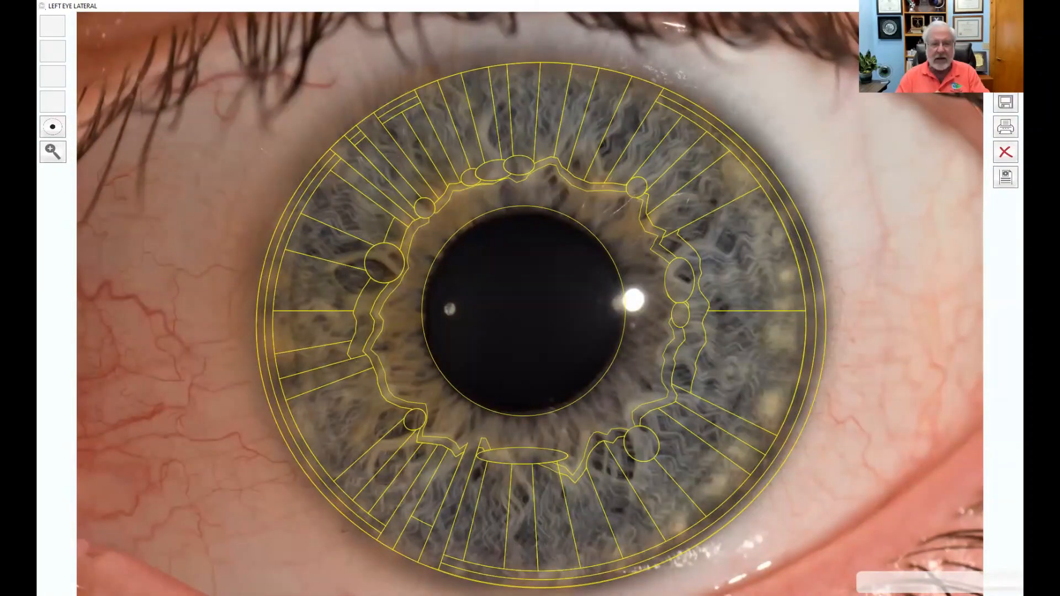
key(space)
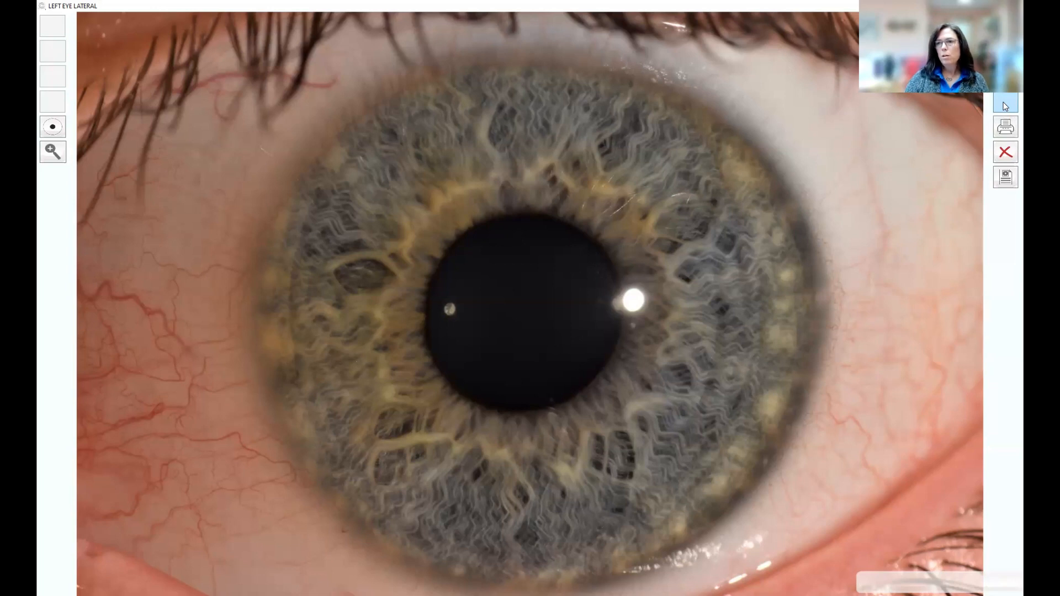
Step: Save the image as a JPG named with the client's name plus 'Lt Lat'
click(1005, 105)
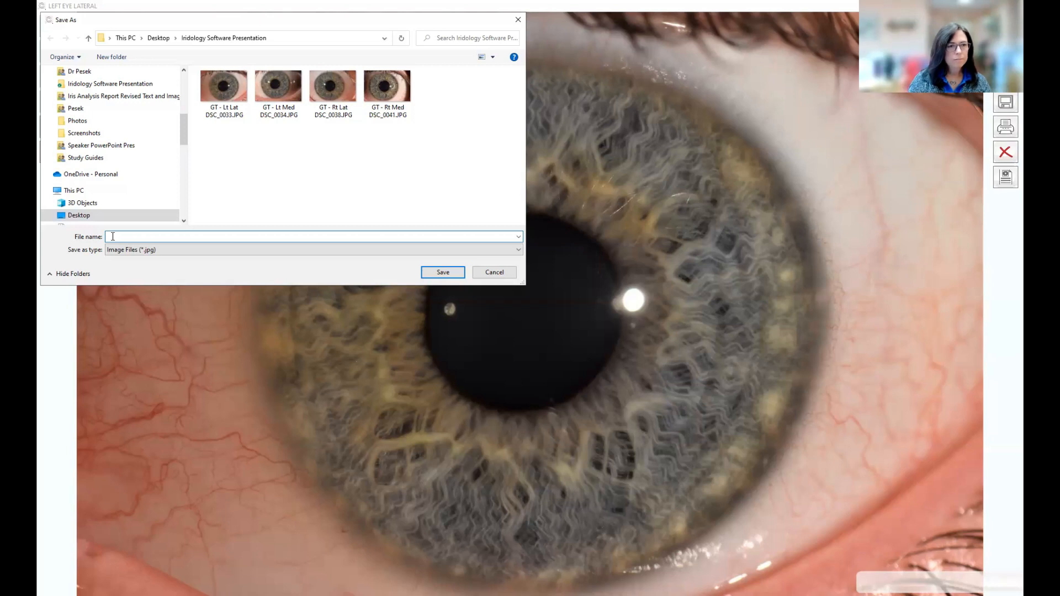
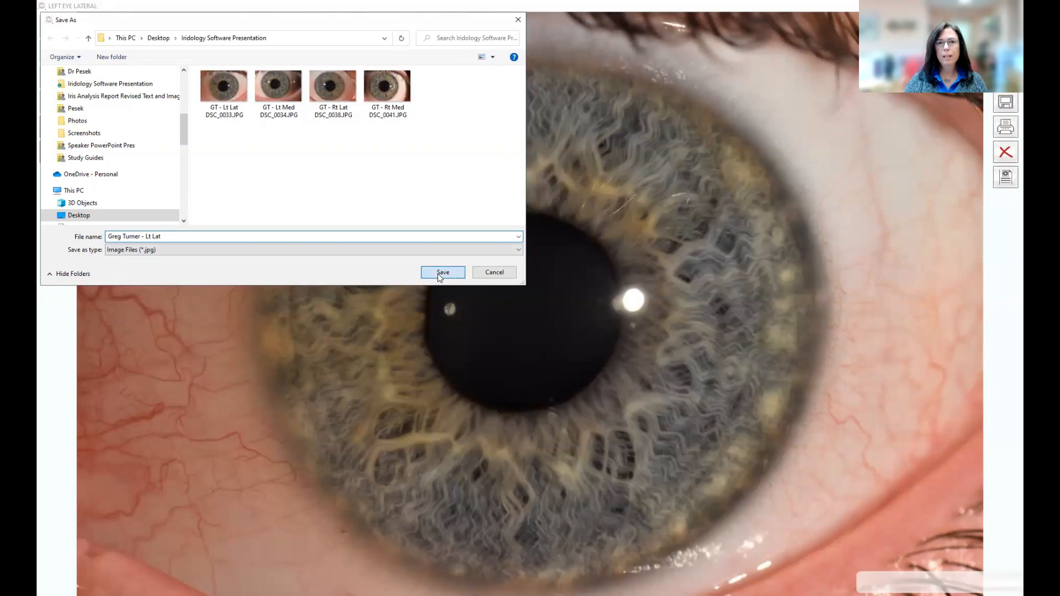
key(Return)
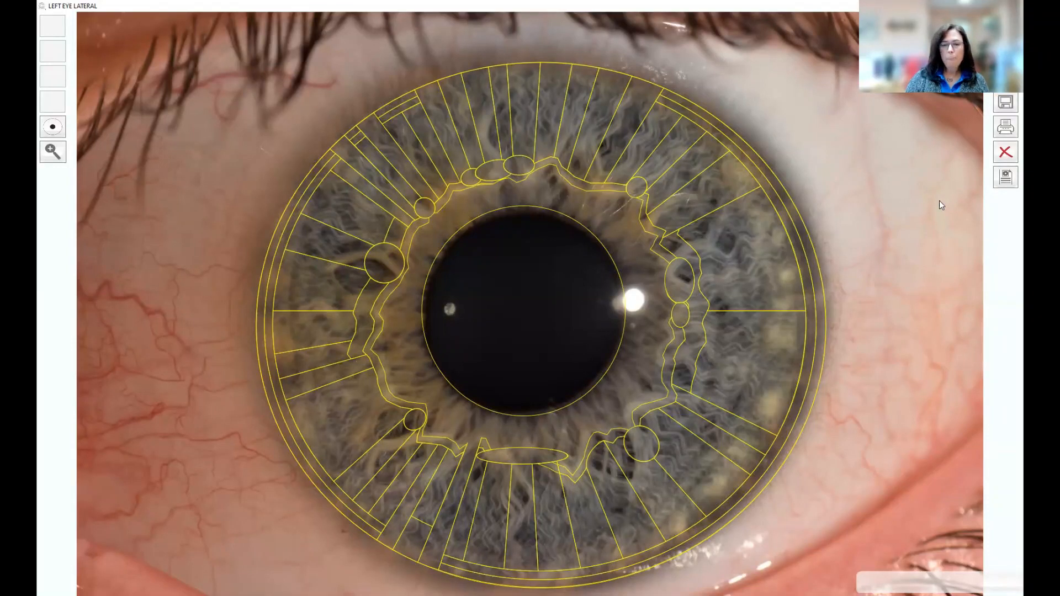
Step: Start a client report and move the Client Search and Creation panel beside the image
click(1007, 178)
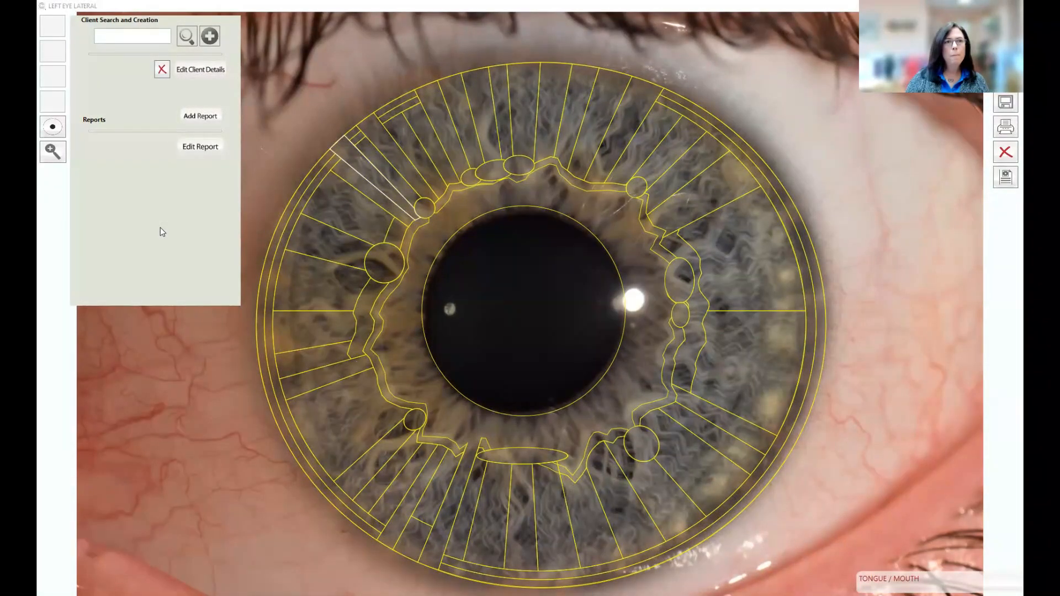
mouse_move(127, 81)
mouse_down()
mouse_move(216, 257)
mouse_move(512, 243)
mouse_move(797, 148)
mouse_move(847, 102)
mouse_move(880, 144)
mouse_move(899, 230)
mouse_move(869, 361)
mouse_move(707, 369)
mouse_move(150, 348)
mouse_move(129, 71)
mouse_move(140, 89)
mouse_up()
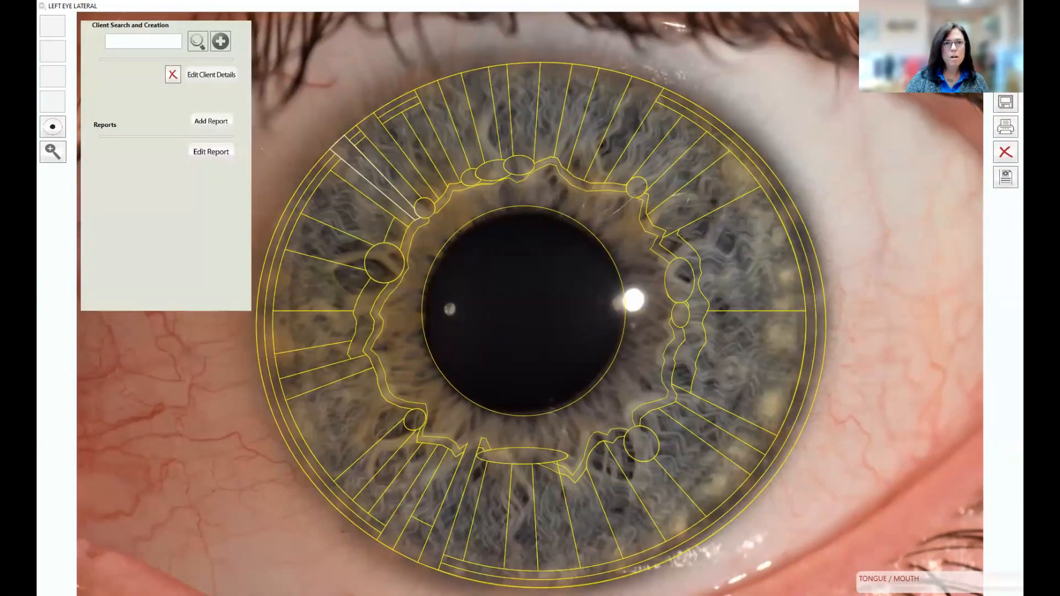
drag(170, 95, 108, 94)
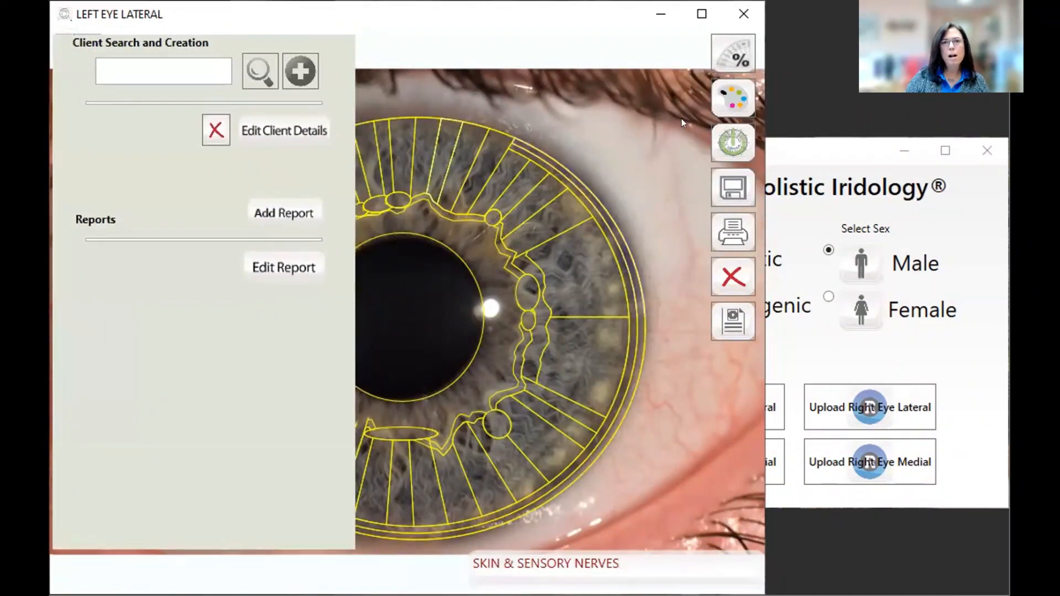
Step: Maximize the Left Eye Lateral window so it sits beside the Right Eye Lateral window
click(702, 13)
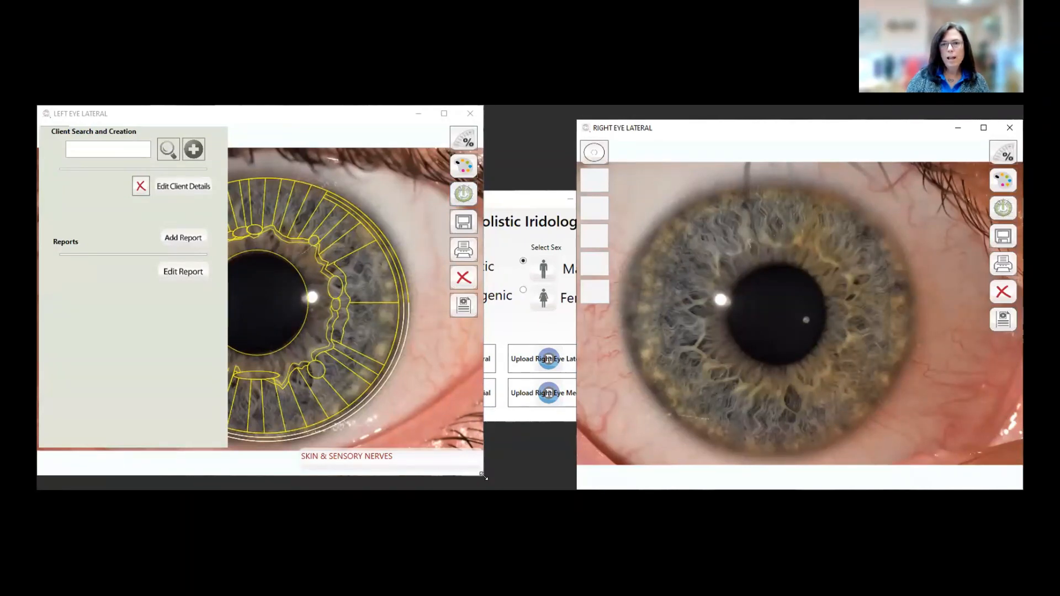
Step: Minimize Right Eye Lateral, maximize the charted left eye window, and shift the client panel right
drag(484, 476, 526, 505)
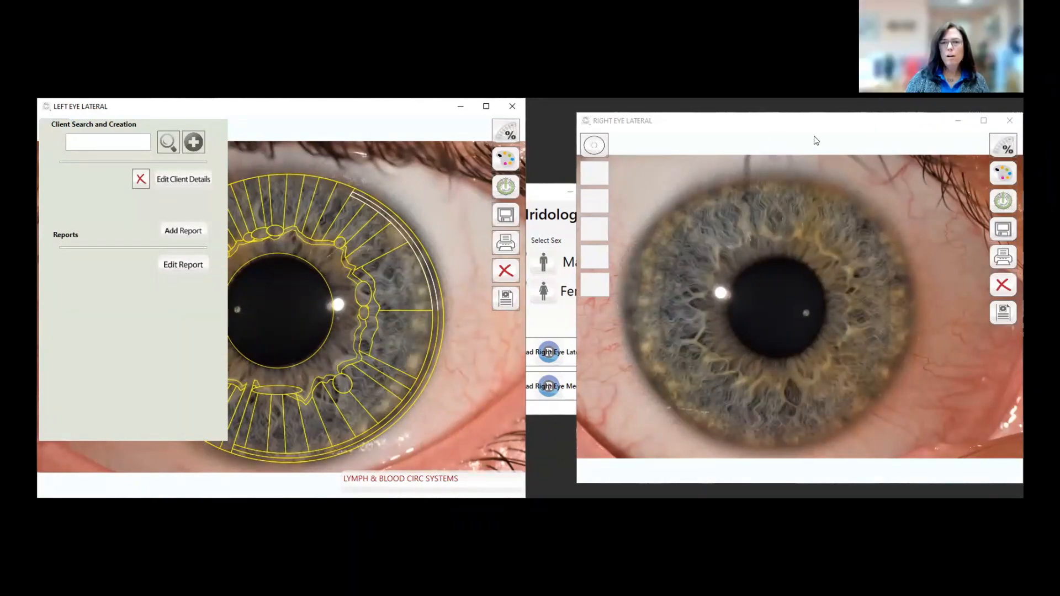
click(958, 123)
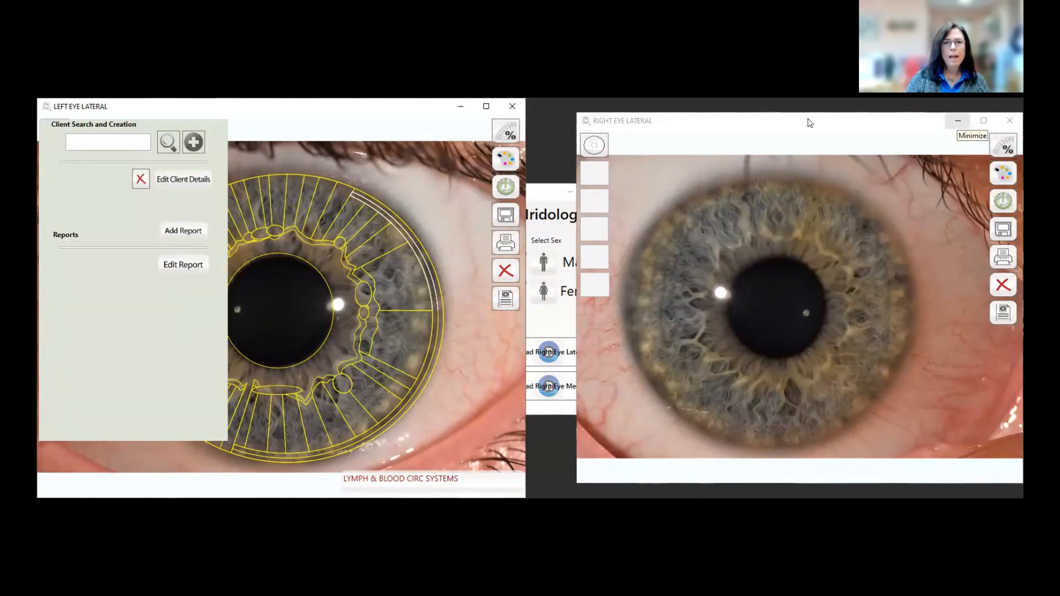
click(752, 11)
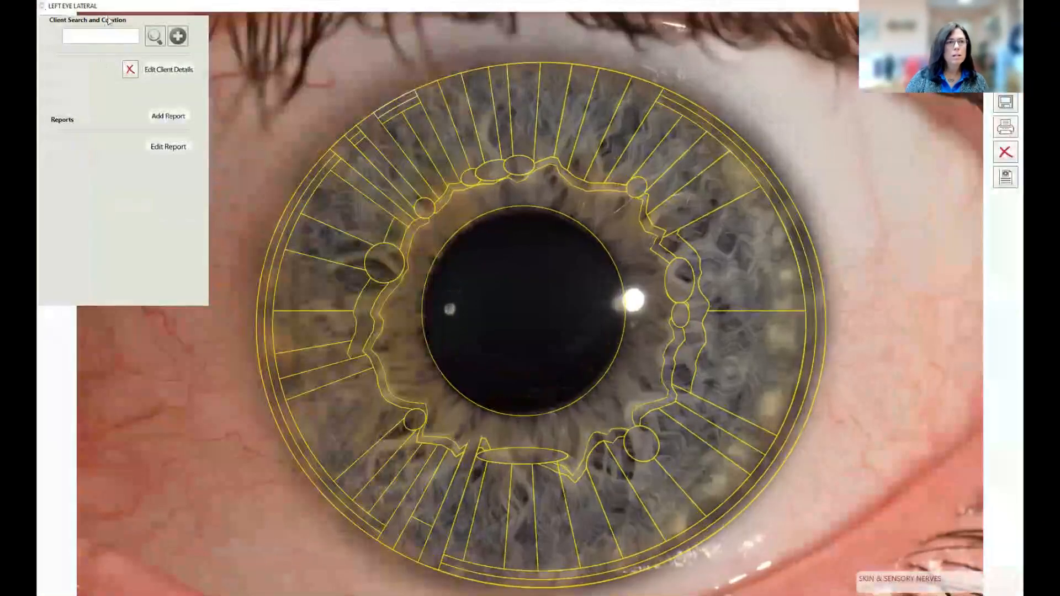
drag(138, 22, 201, 34)
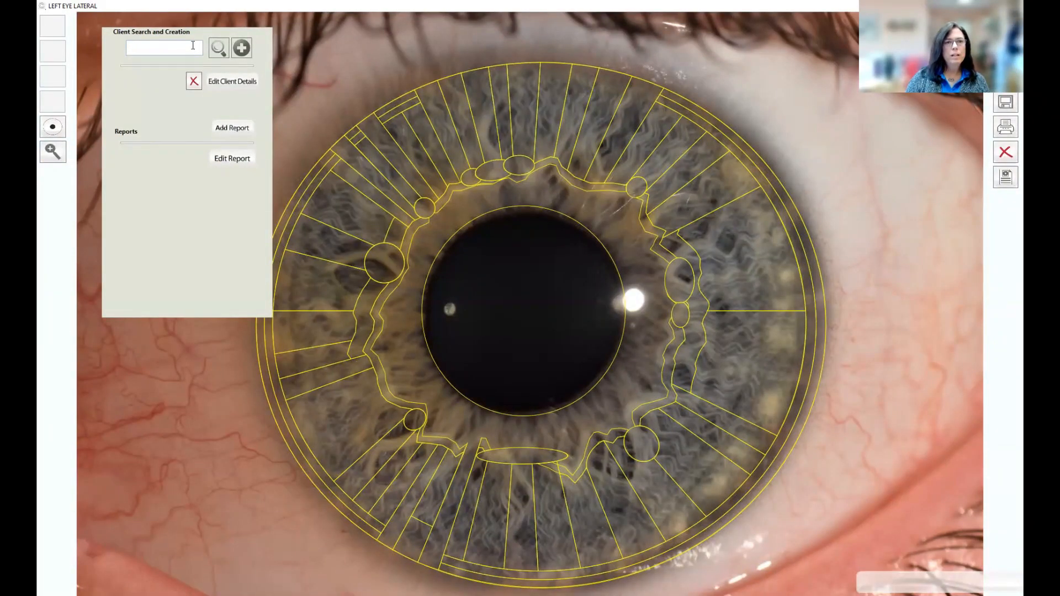
Step: Find the client by surname search and open their Report Number 3 dated 04/18/2023
click(137, 47)
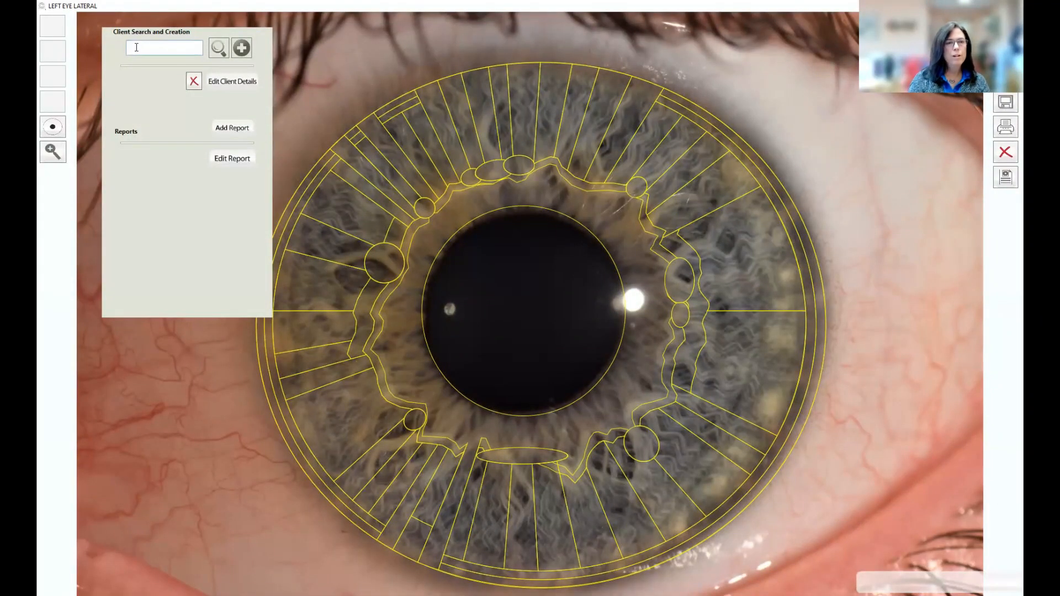
text(la)
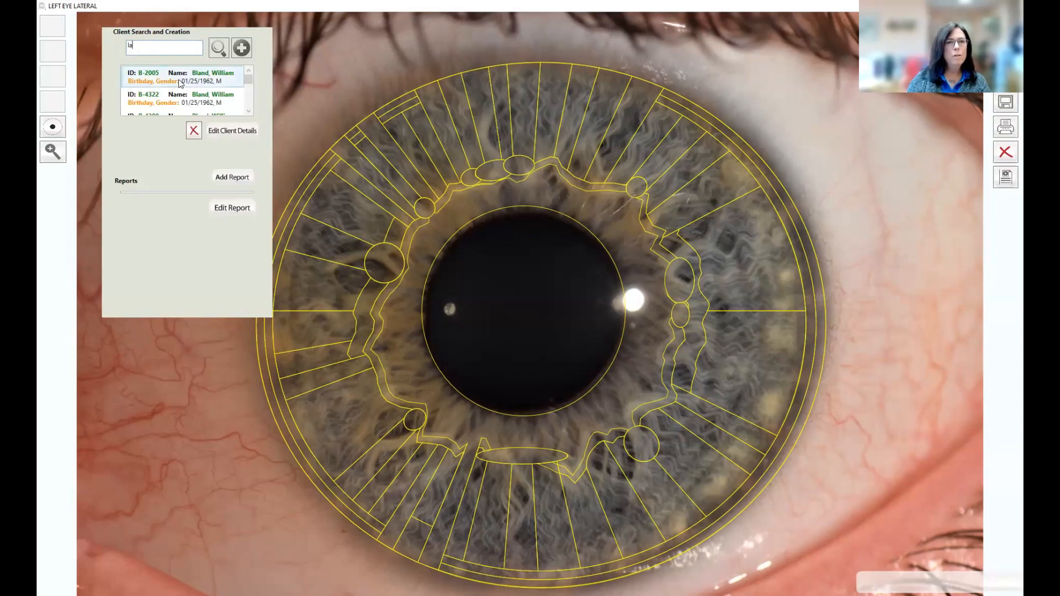
text(ne)
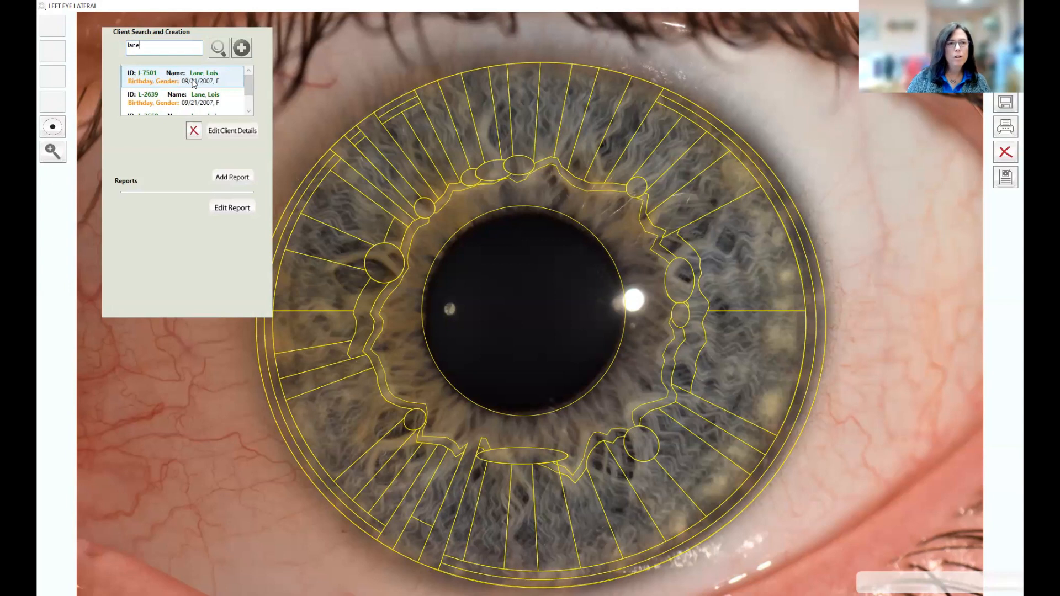
scroll(172, 99, down, 1)
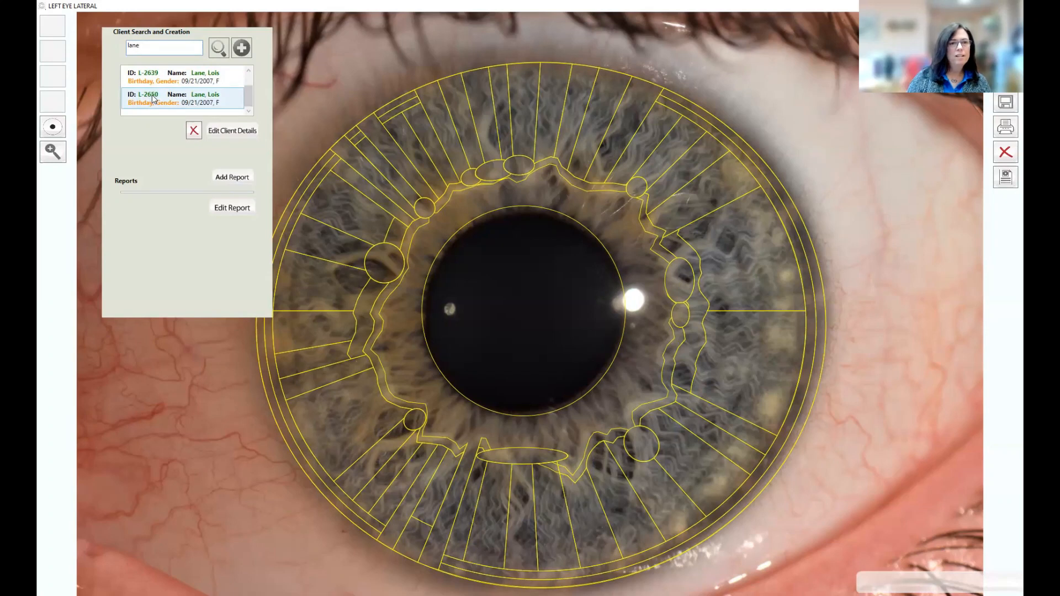
click(154, 99)
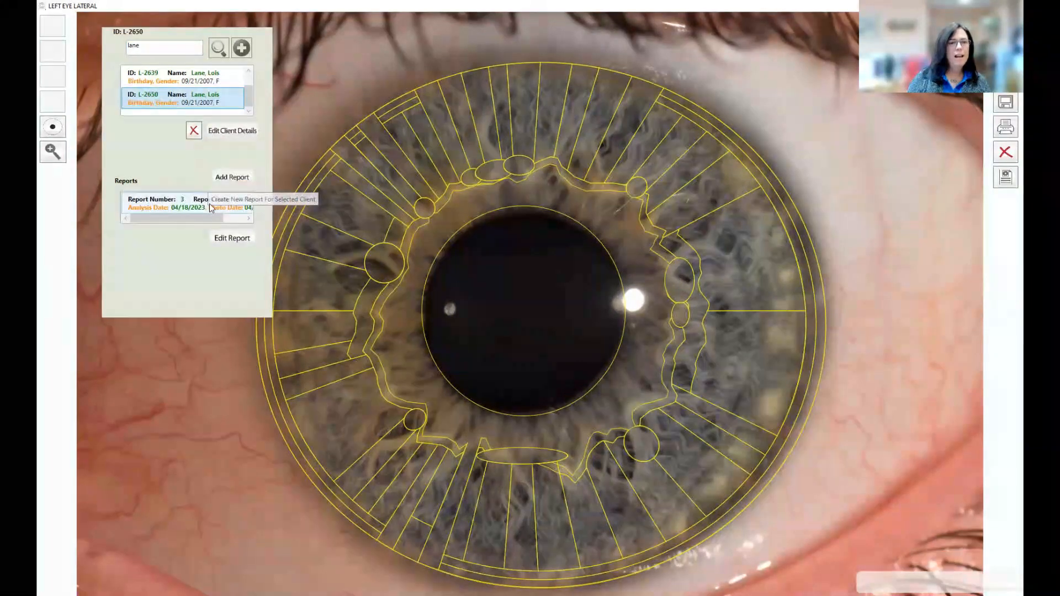
click(172, 205)
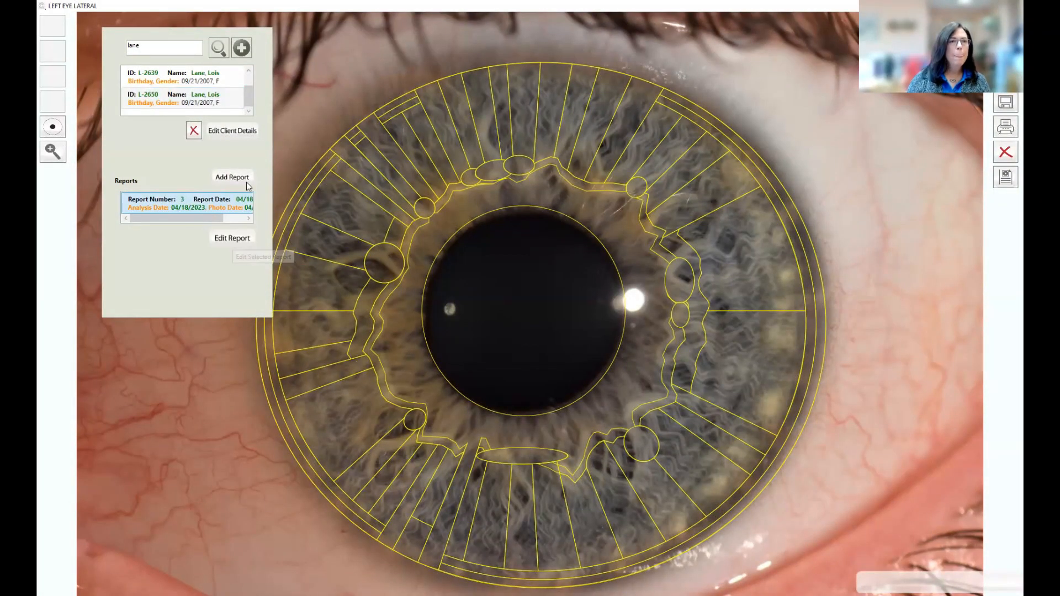
drag(140, 46, 121, 50)
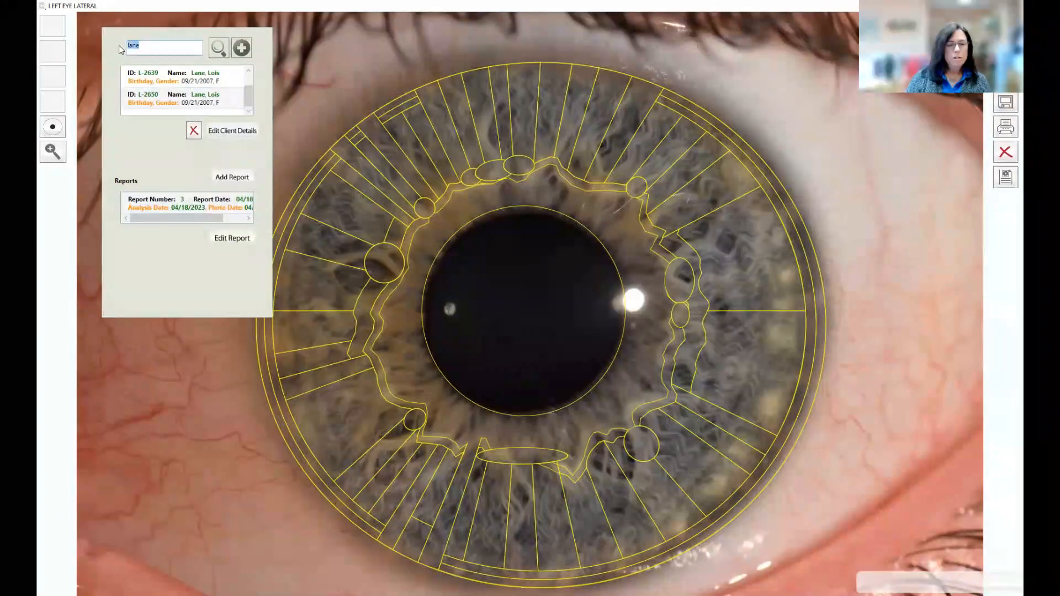
Step: Clear the client search box and start a blank new-client entry
key(BackSpace)
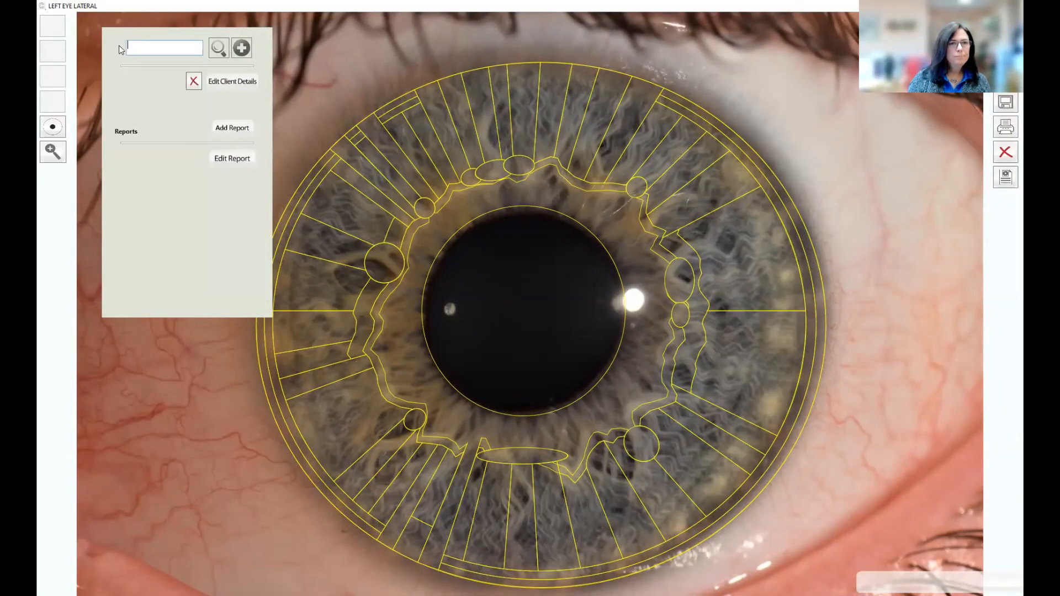
click(243, 47)
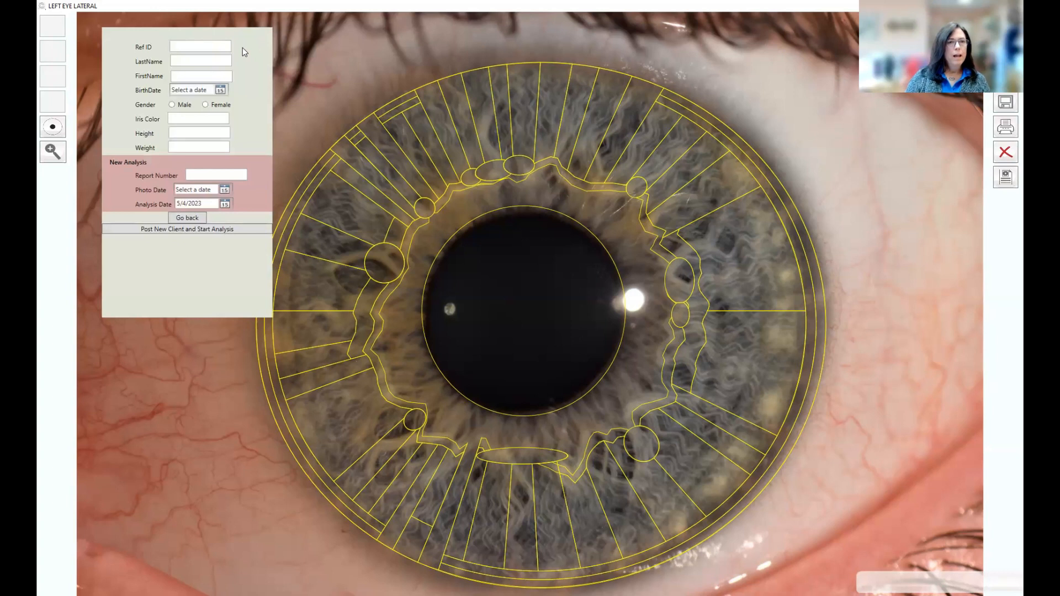
Step: Enter the new client's reference ID, last name and first name on the form
click(179, 47)
text(T-)
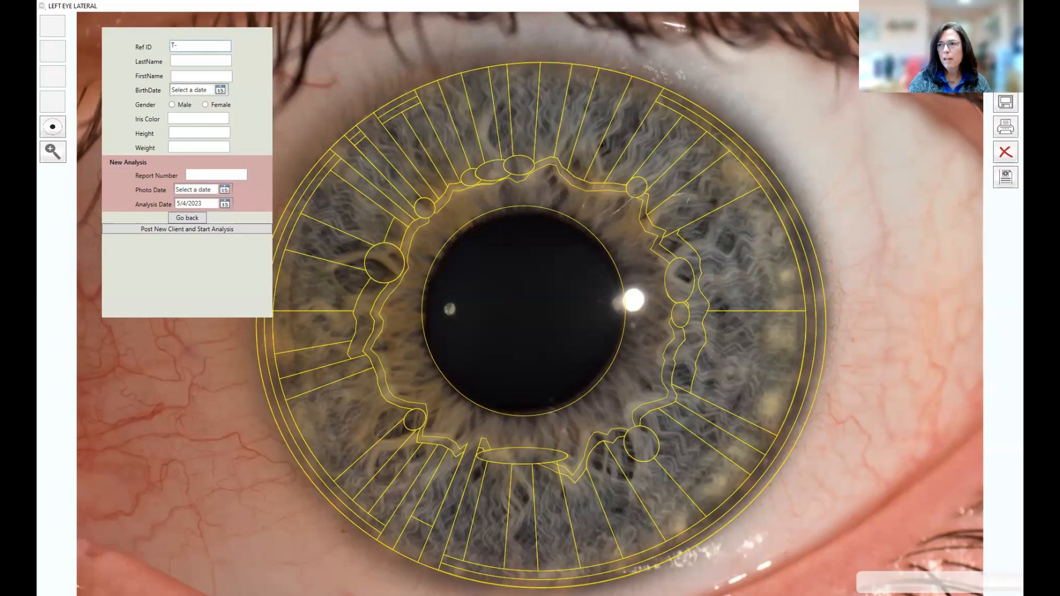
text(6031)
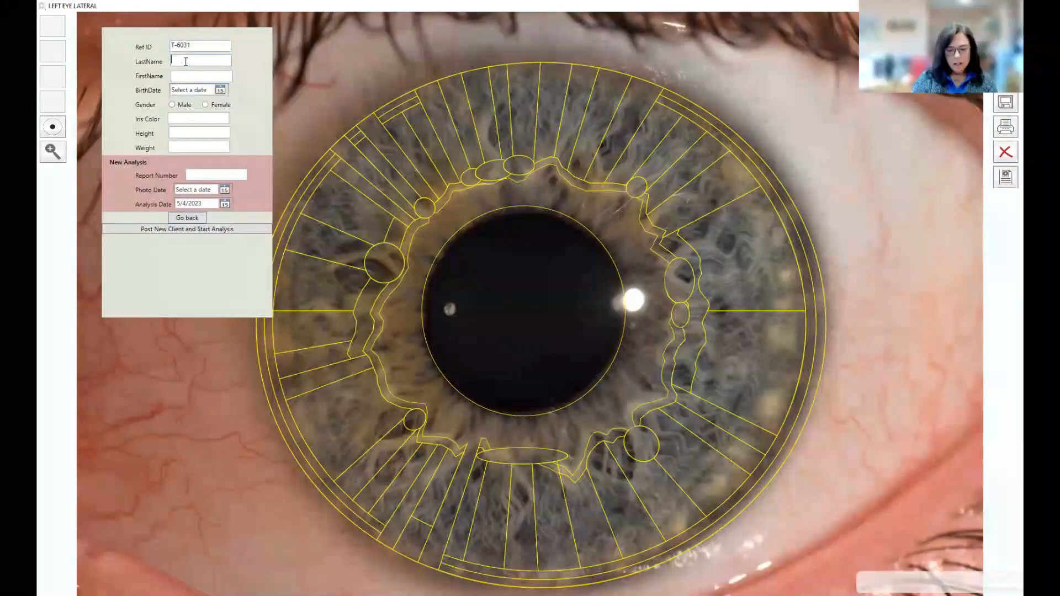
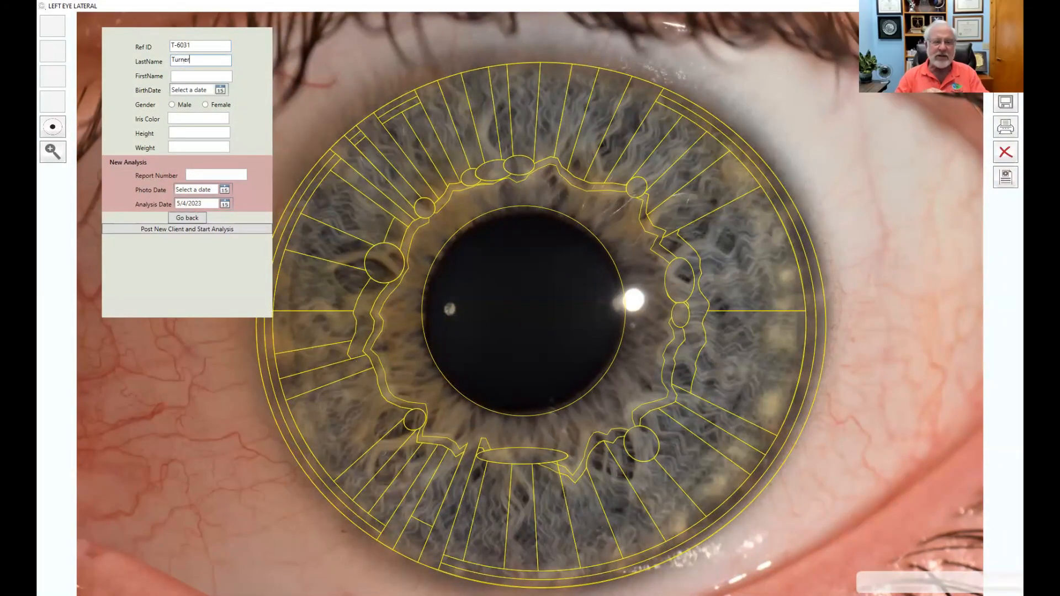
key(Tab)
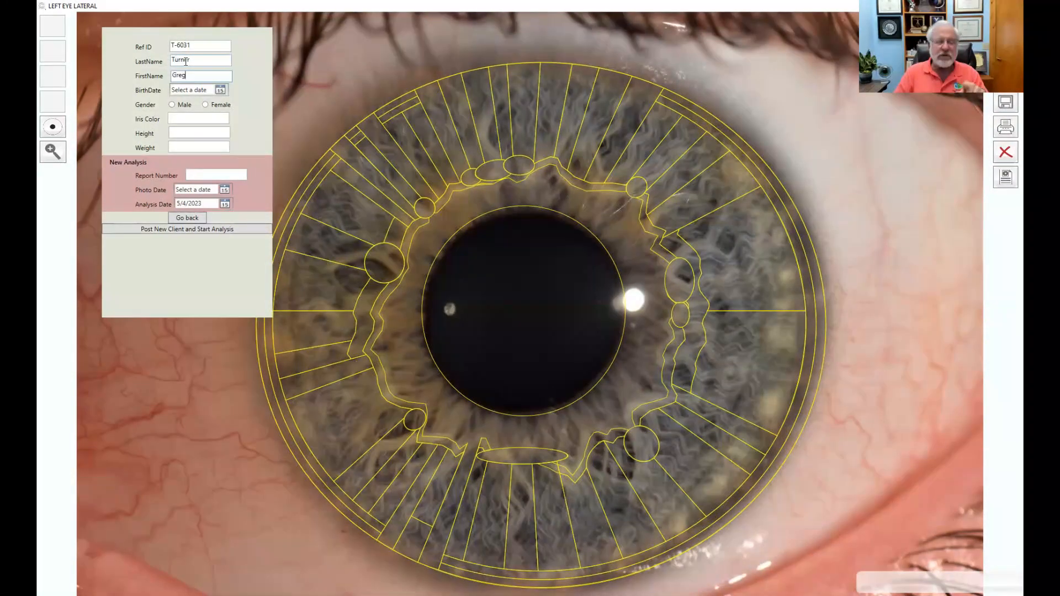
click(207, 90)
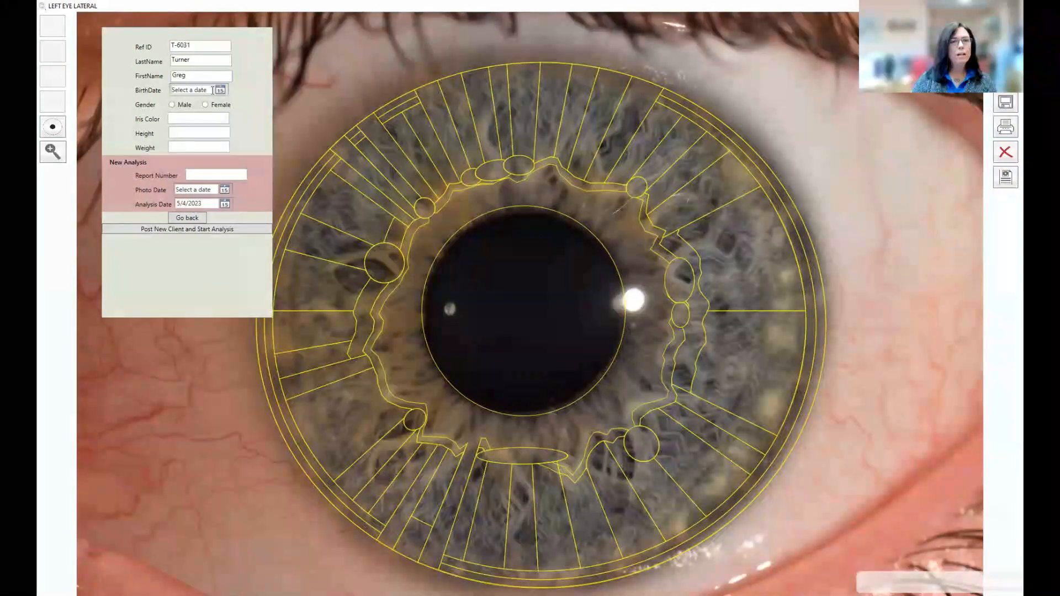
click(222, 91)
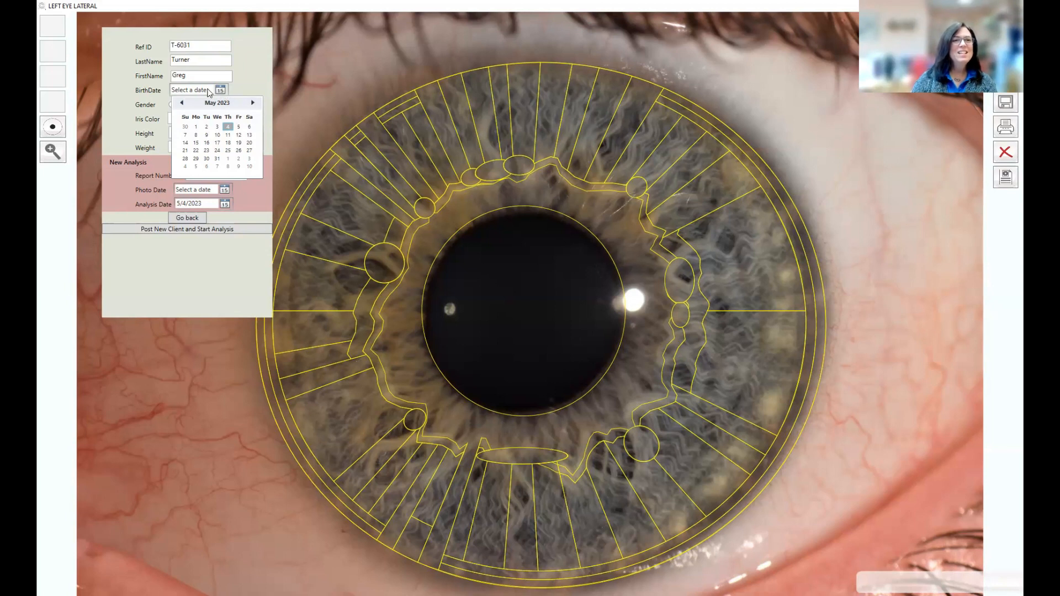
Step: Type the client's birth date into the BirthDate field, fixing the mistyped year
click(206, 90)
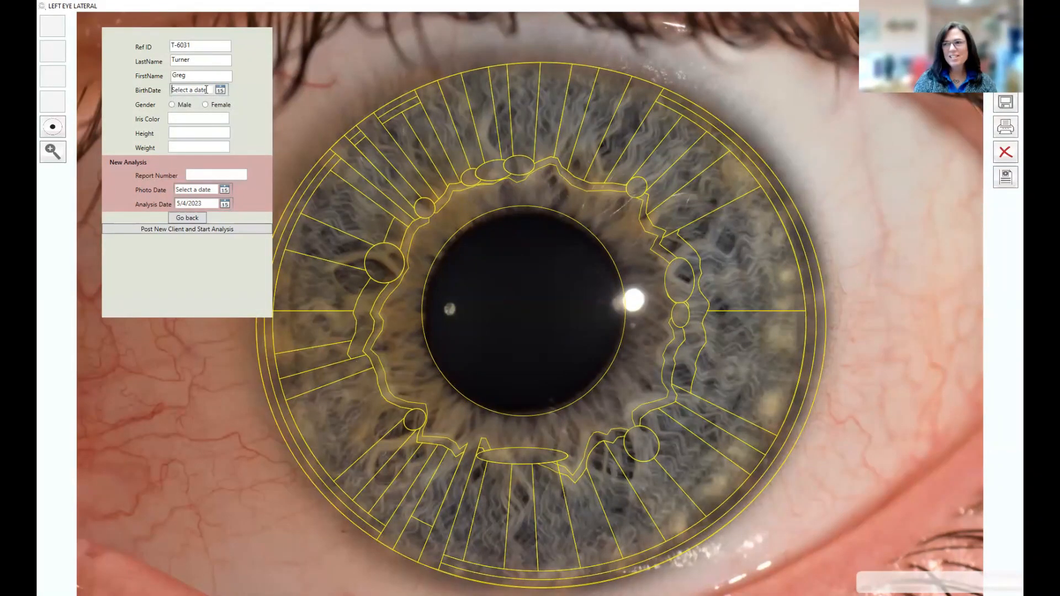
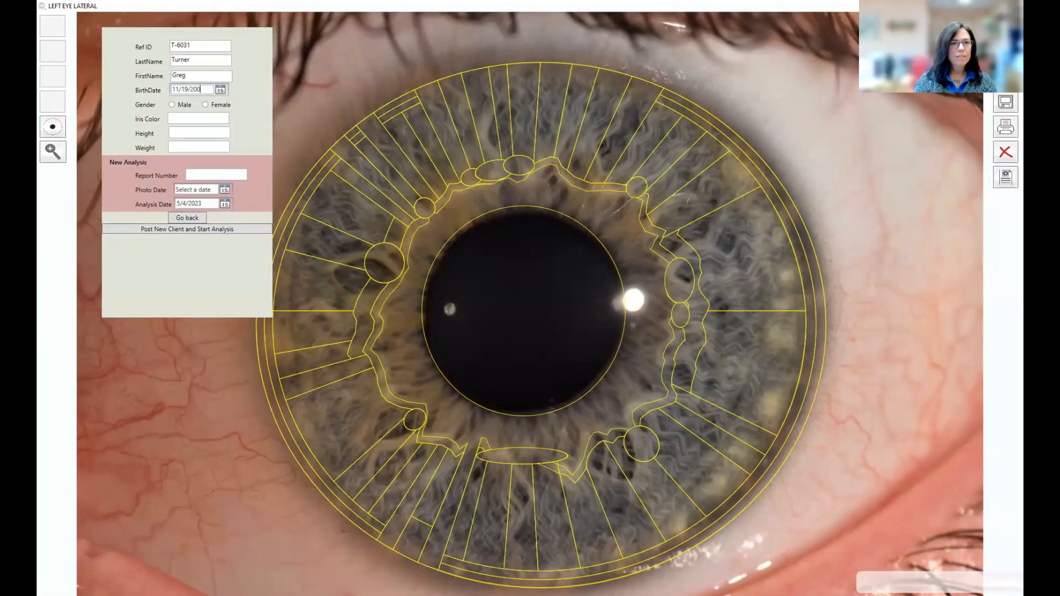
key(BackSpace)
key(BackSpace)
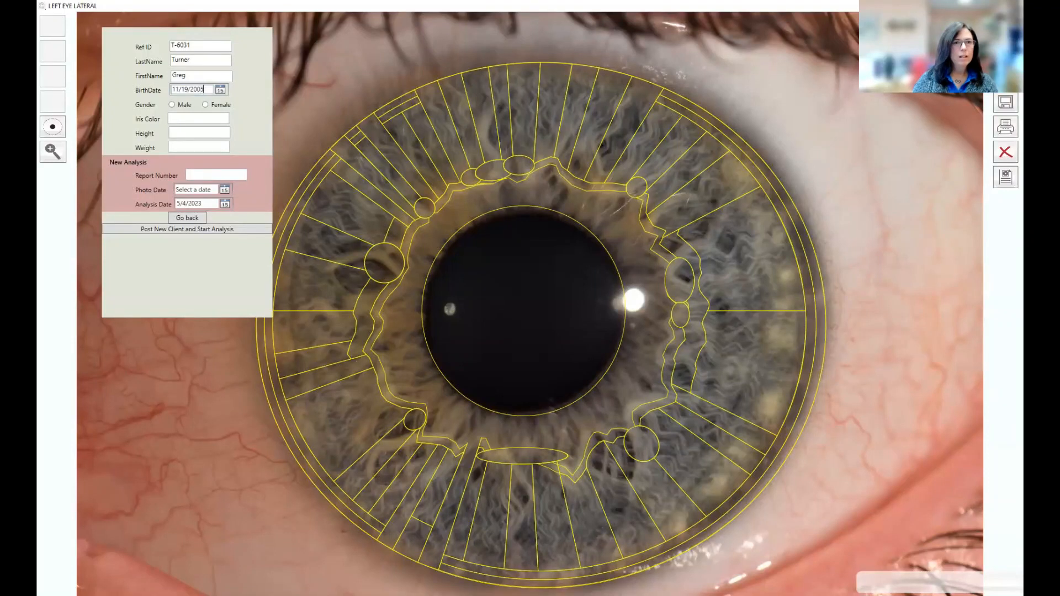
Step: Set gender to Male, height 6' 0" and weight 165#
click(172, 104)
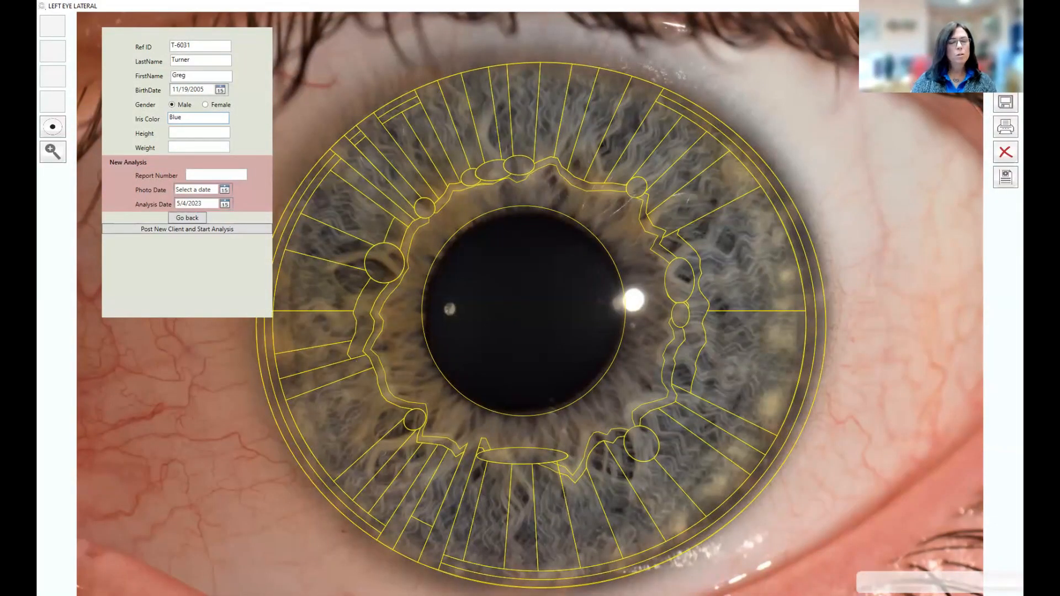
click(185, 133)
text(6' 0)
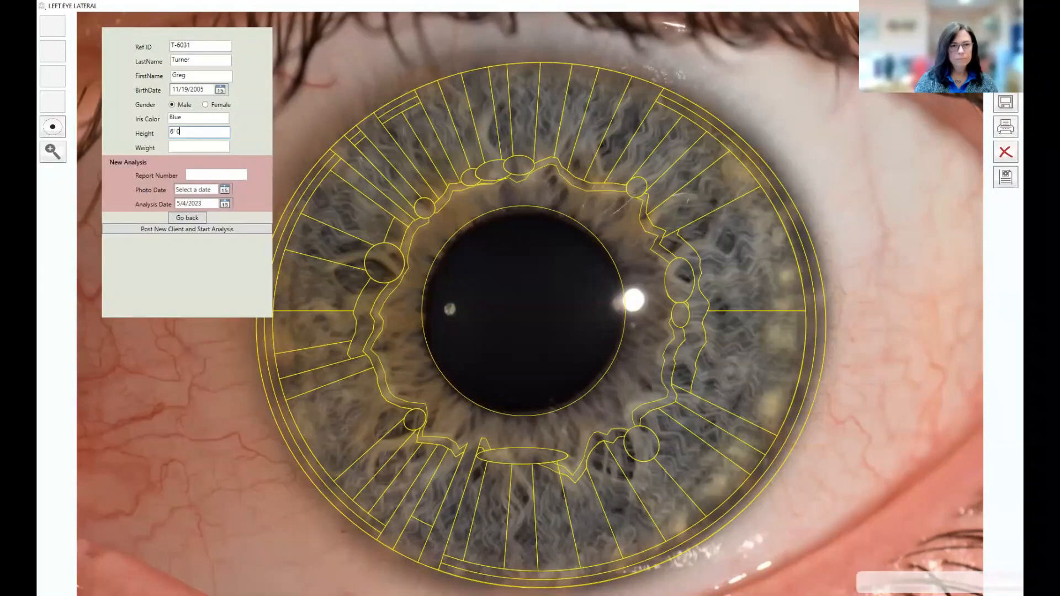
key(Tab)
text(165#)
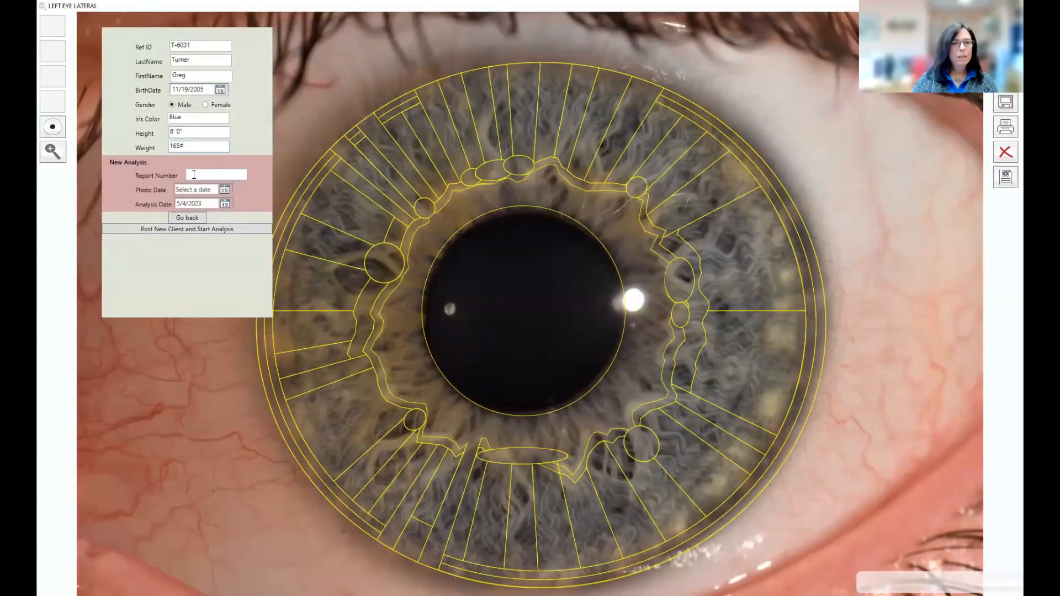
click(194, 174)
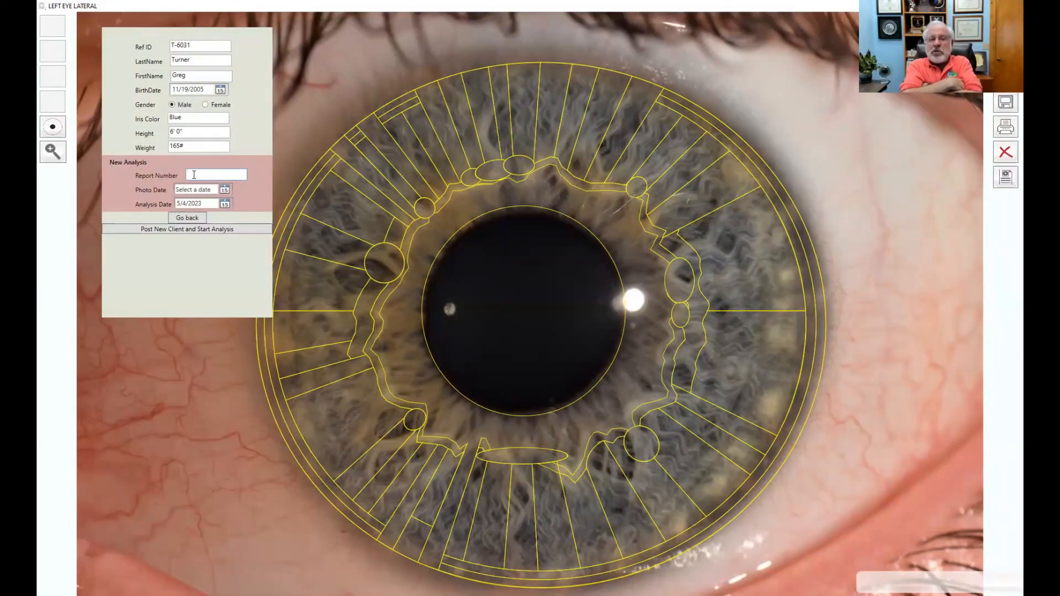
click(206, 173)
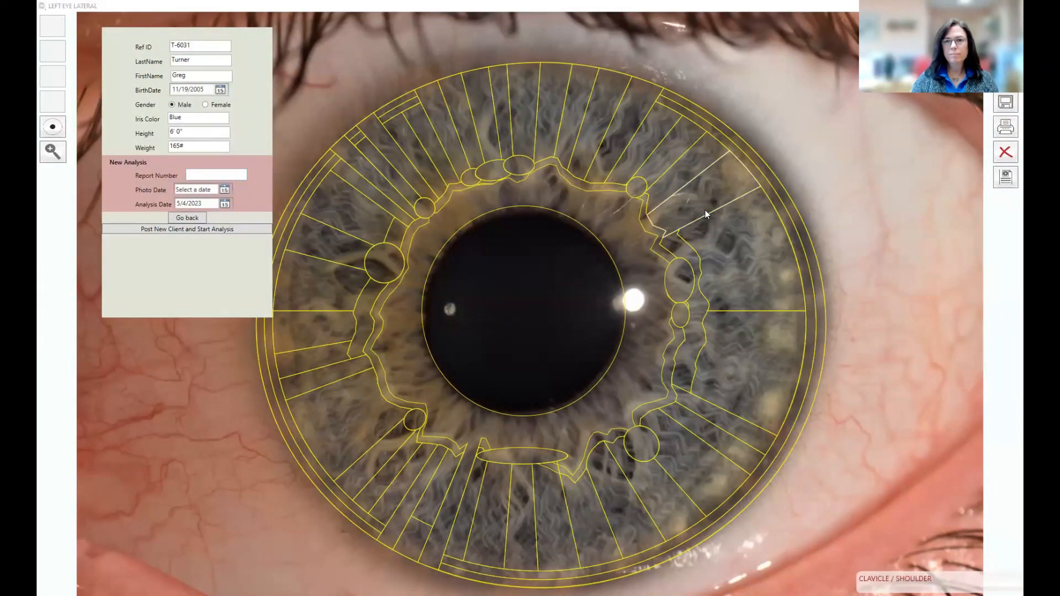
click(195, 177)
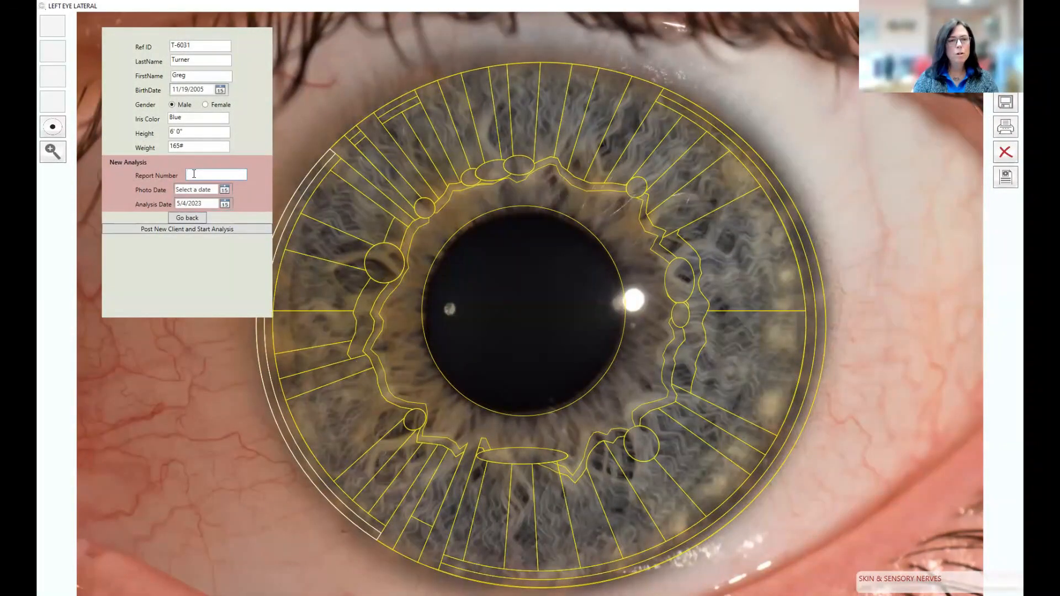
Step: Enter Report Number 1 and photo date 3/16/23
text(1)
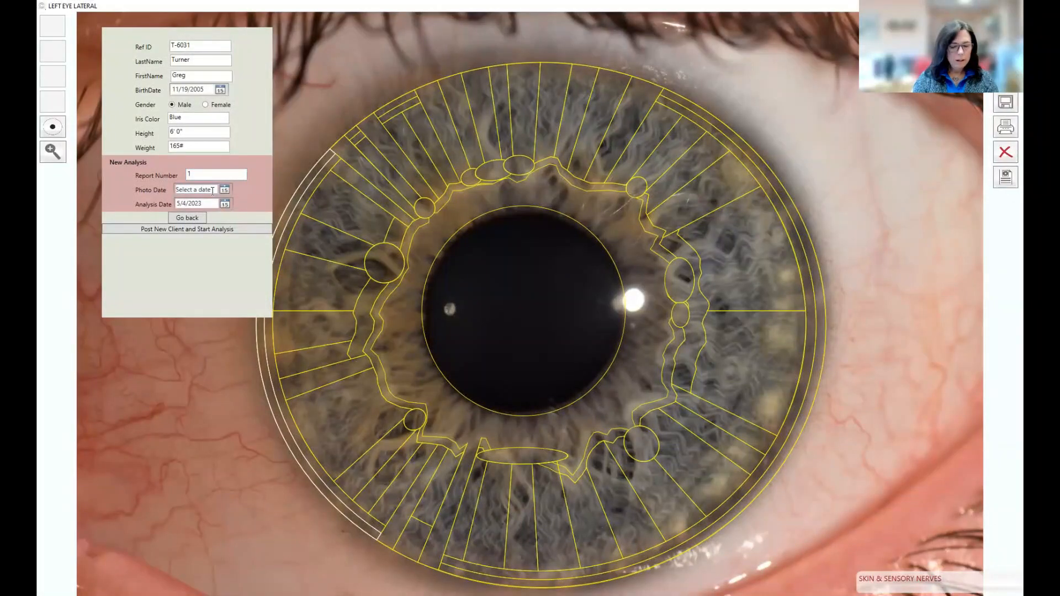
text(3/16/)
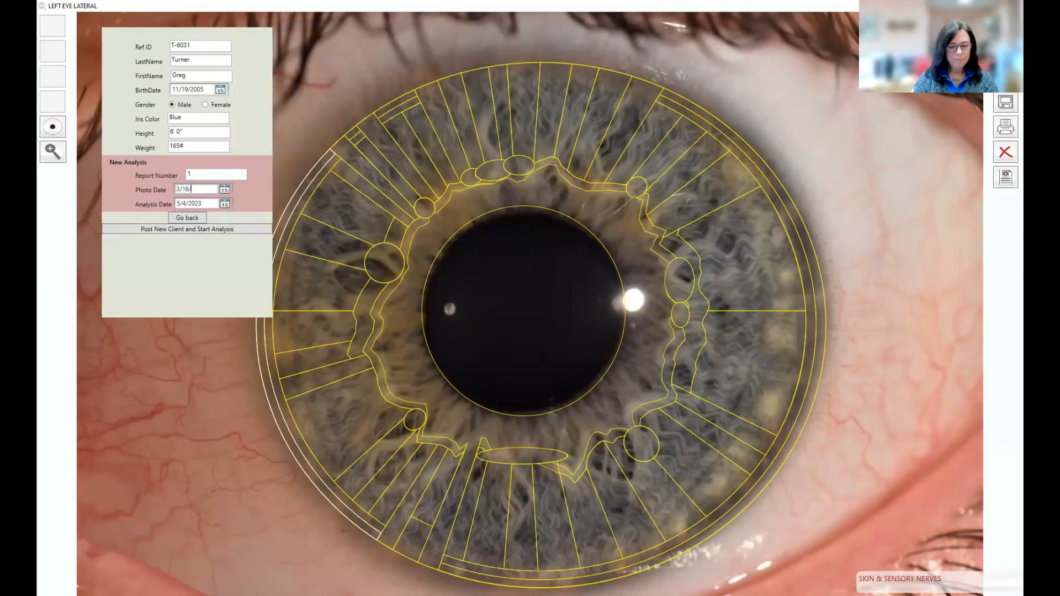
text(23)
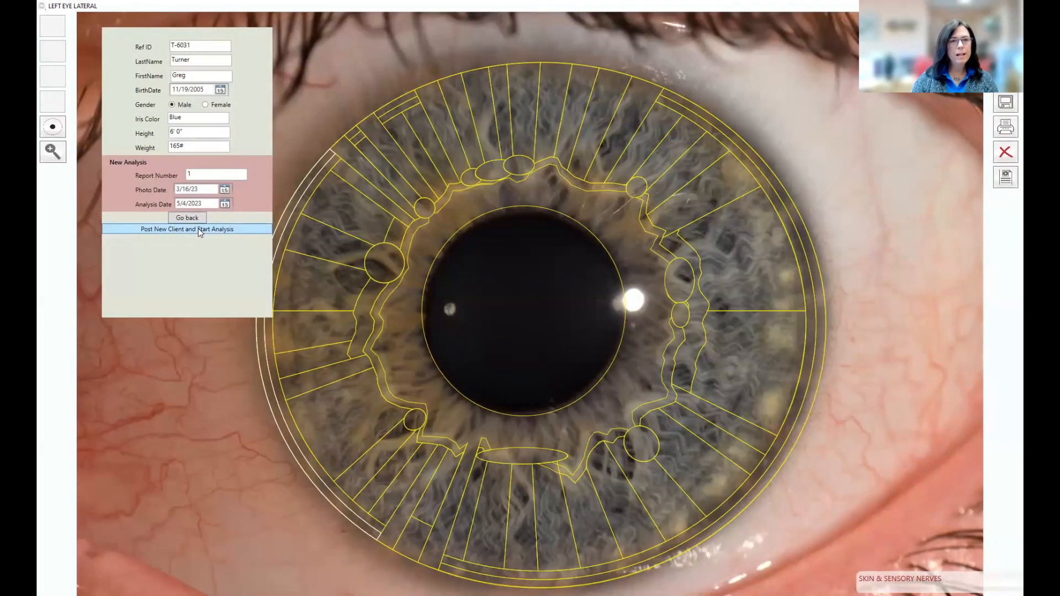
Step: Post the new client, start the analysis, and rate Genetic Constitution 7
click(200, 230)
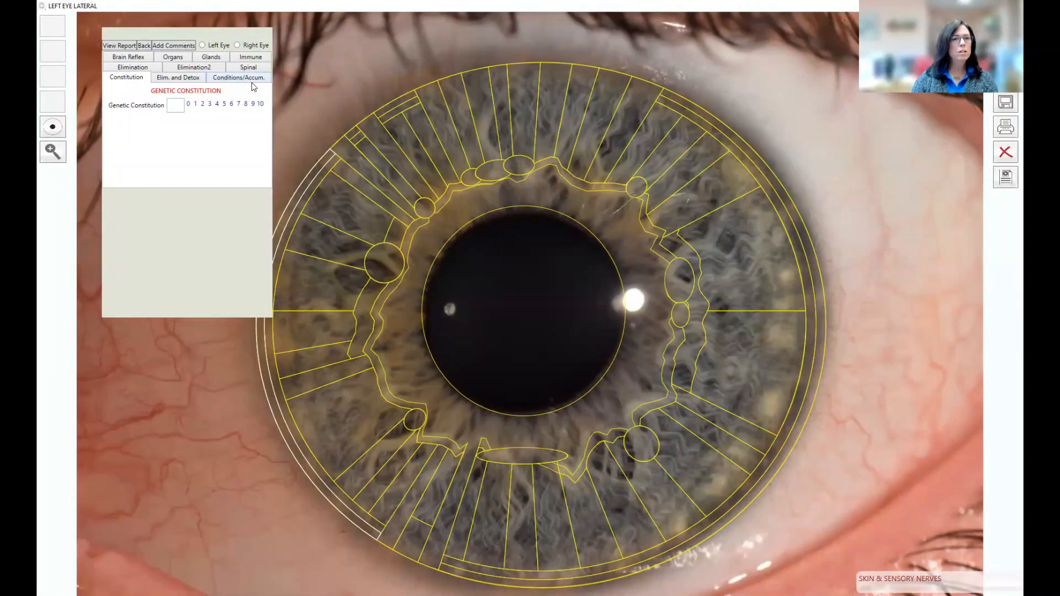
click(176, 105)
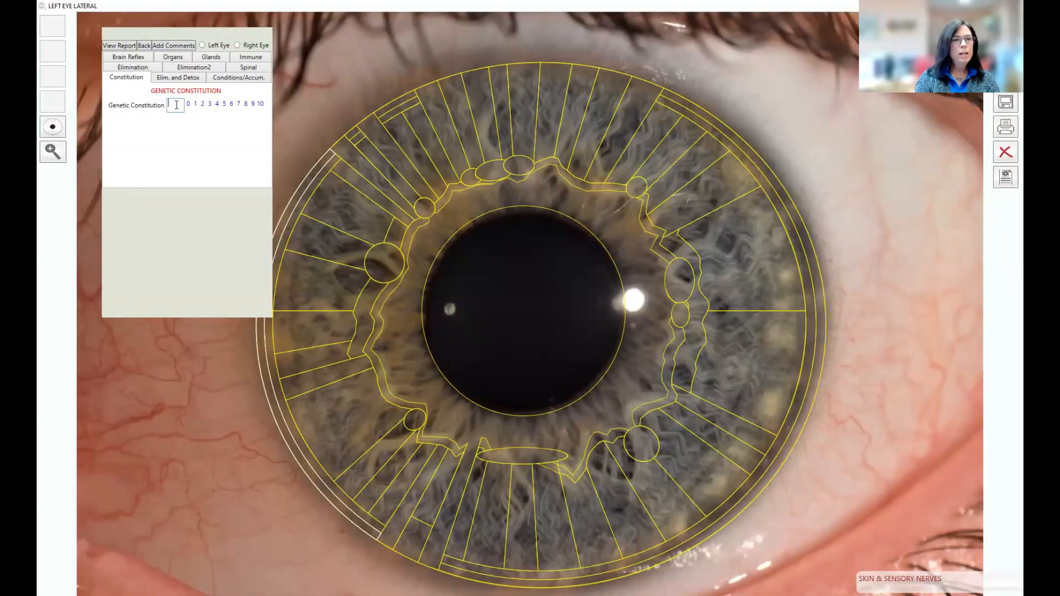
text(7)
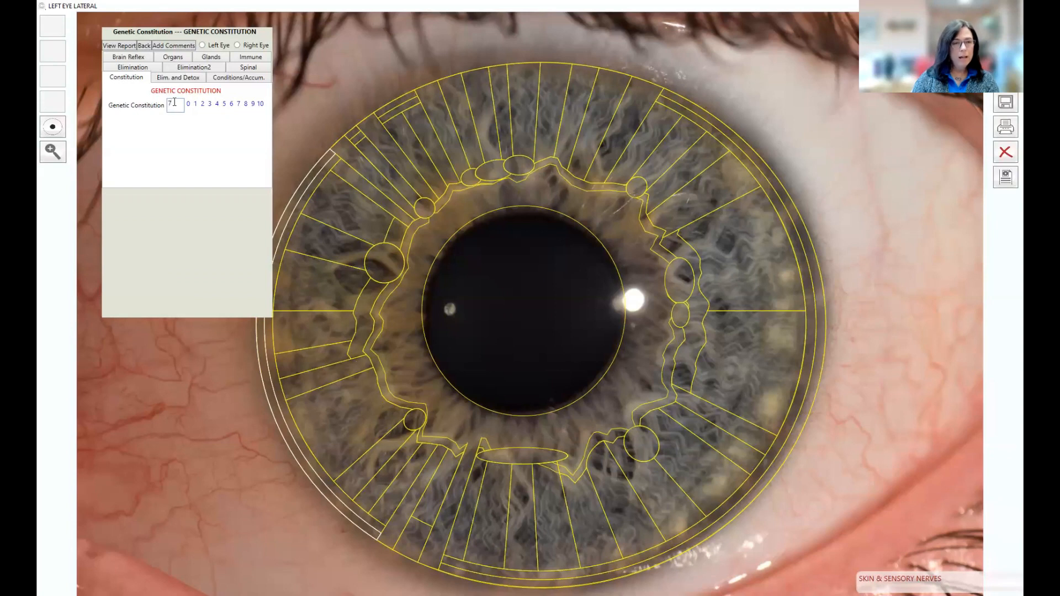
key(Tab)
key(Tab)
key(Tab)
key(Tab)
key(Tab)
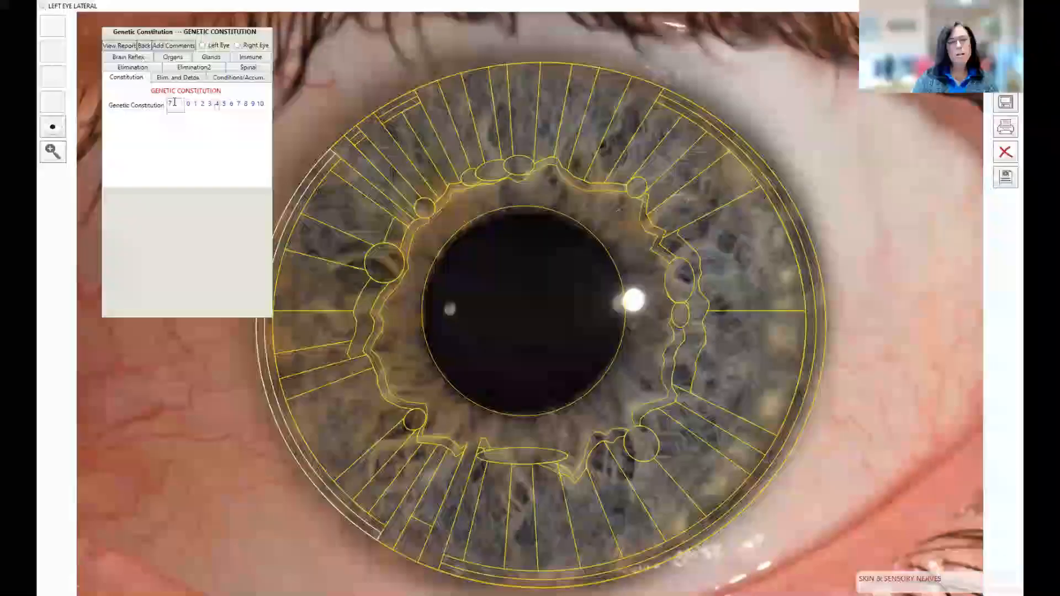
Step: Rate the detoxification and elimination systems H, H, L, L, L, H, M in order
click(174, 103)
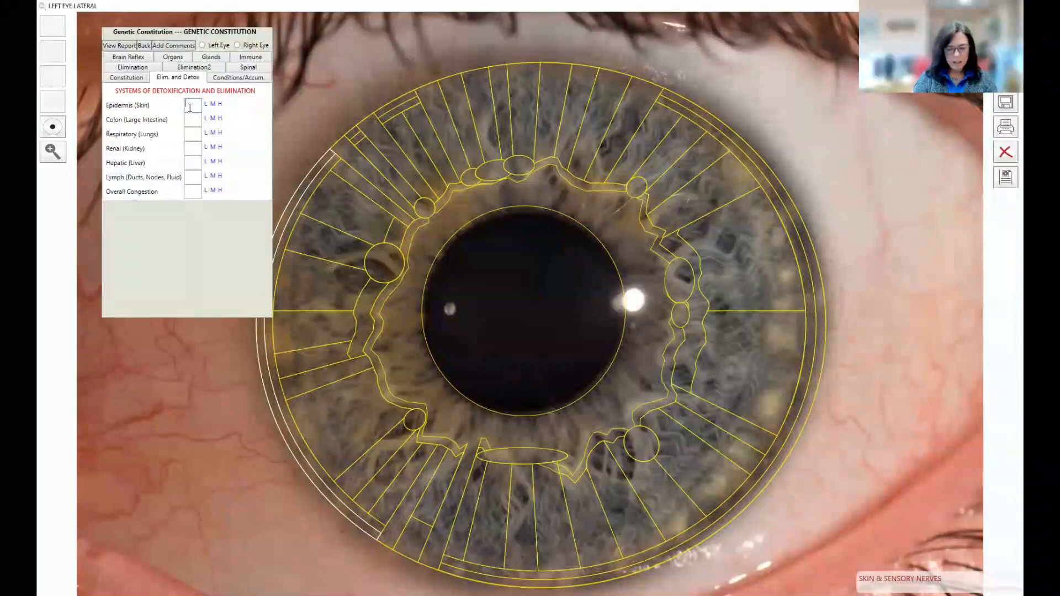
text(H)
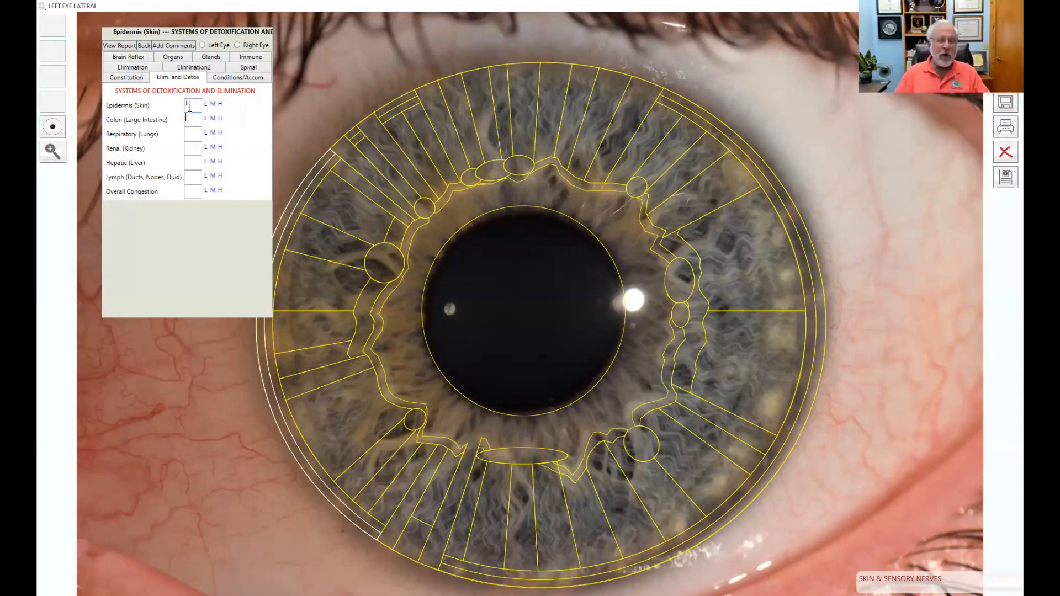
text(H)
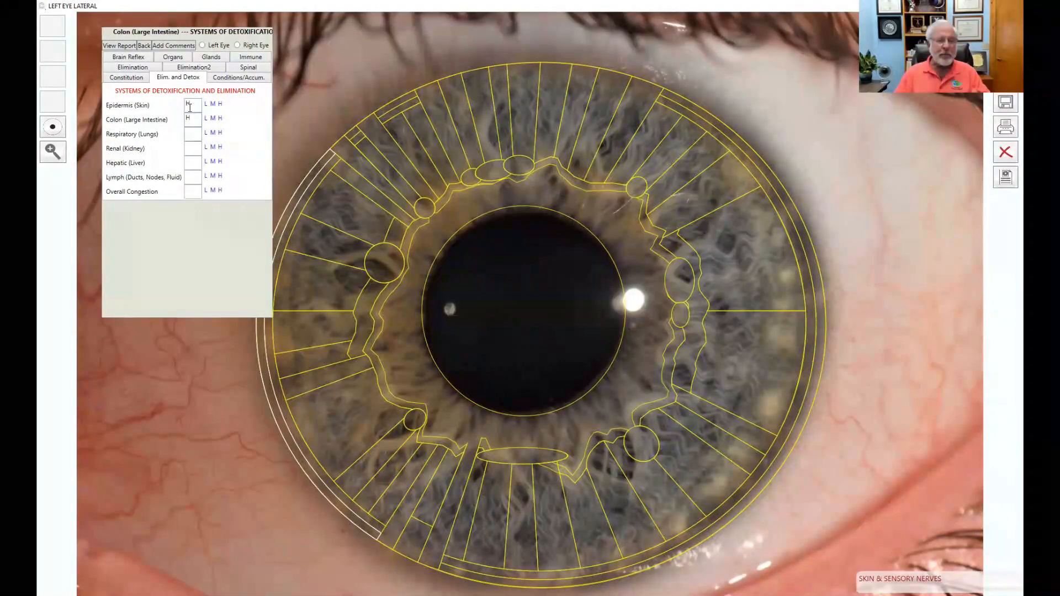
text(L)
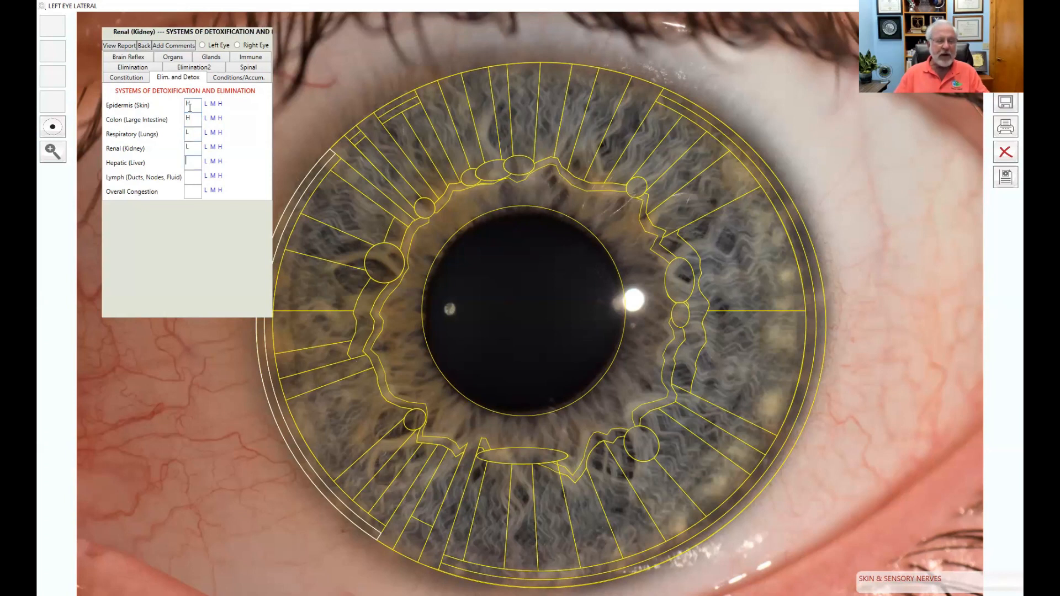
text(LL)
text(H)
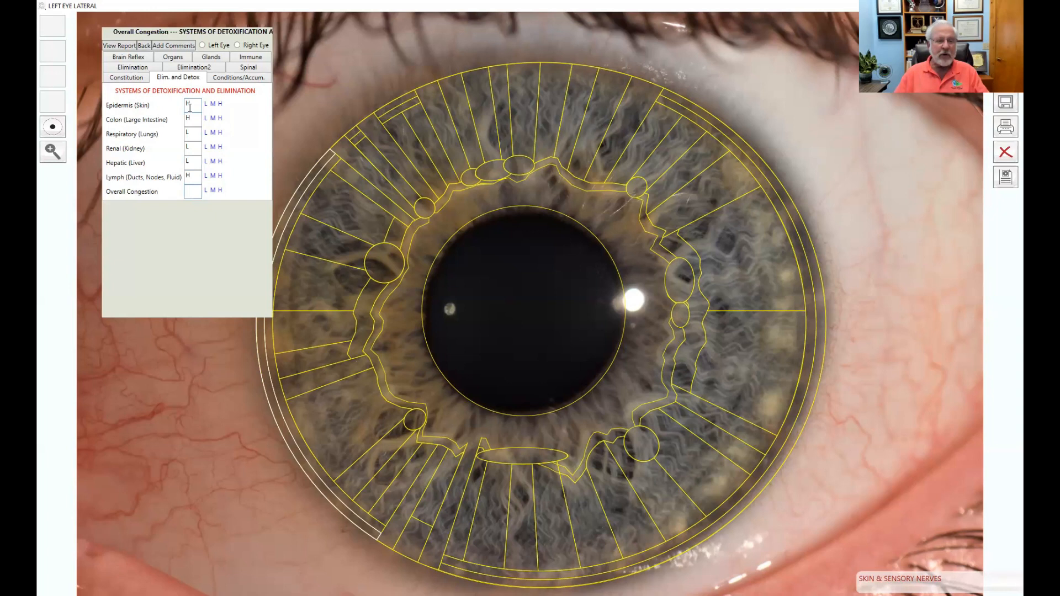
text(M)
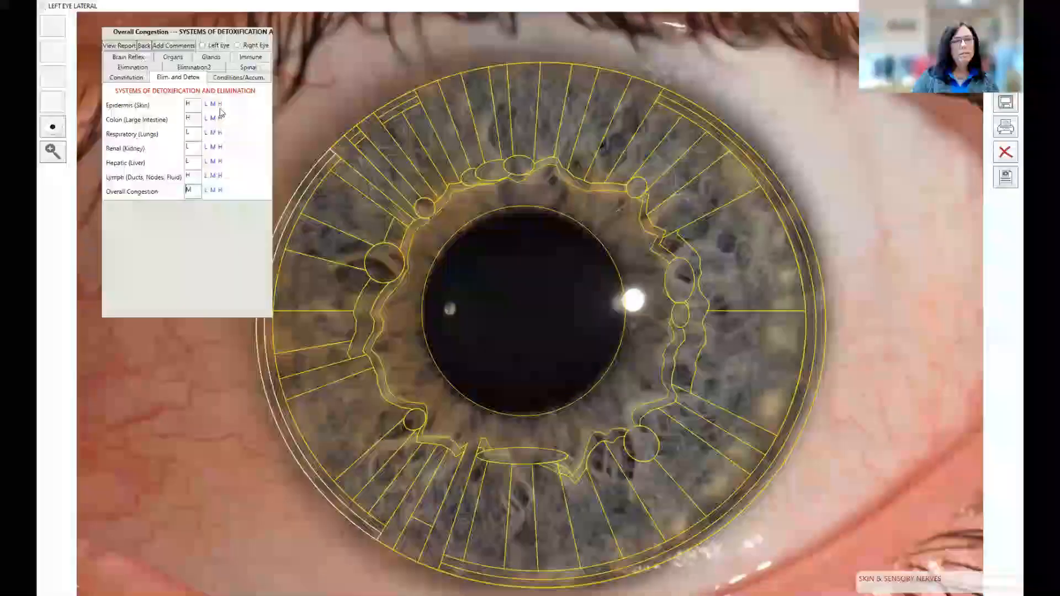
click(190, 104)
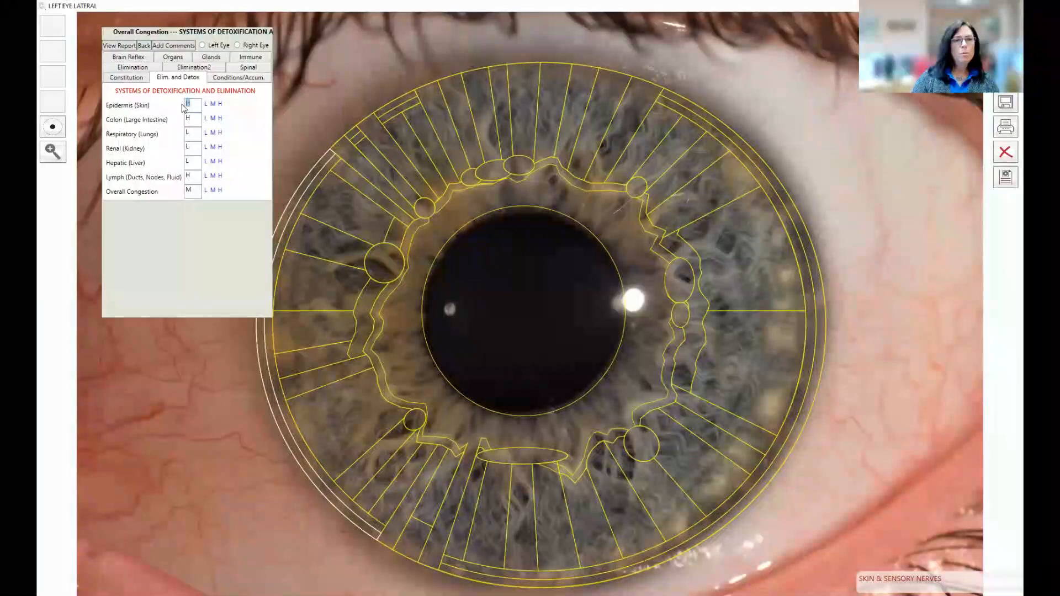
key(BackSpace)
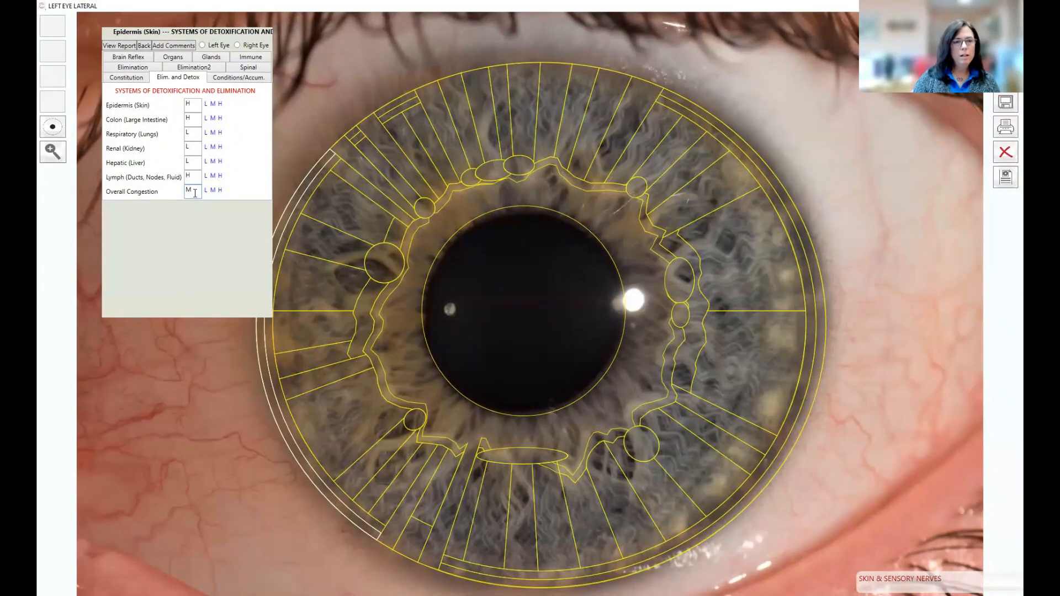
click(239, 79)
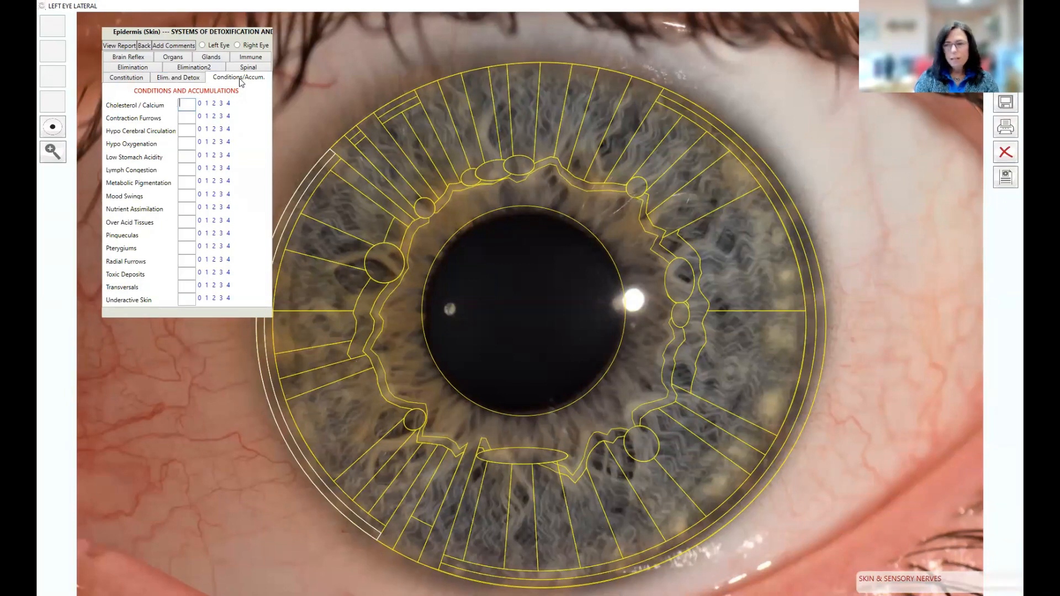
text(02)
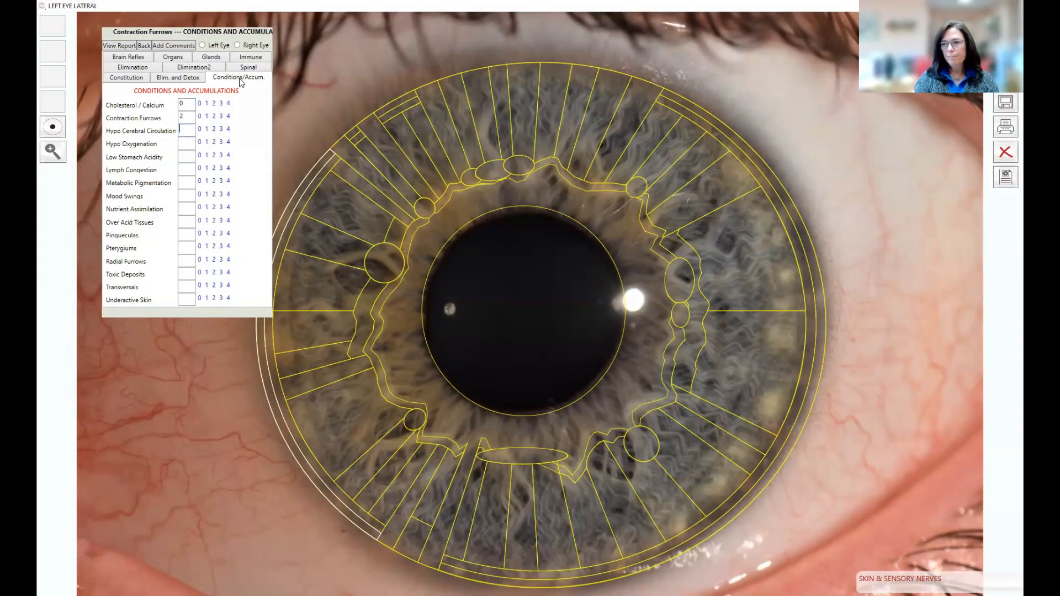
text(2)
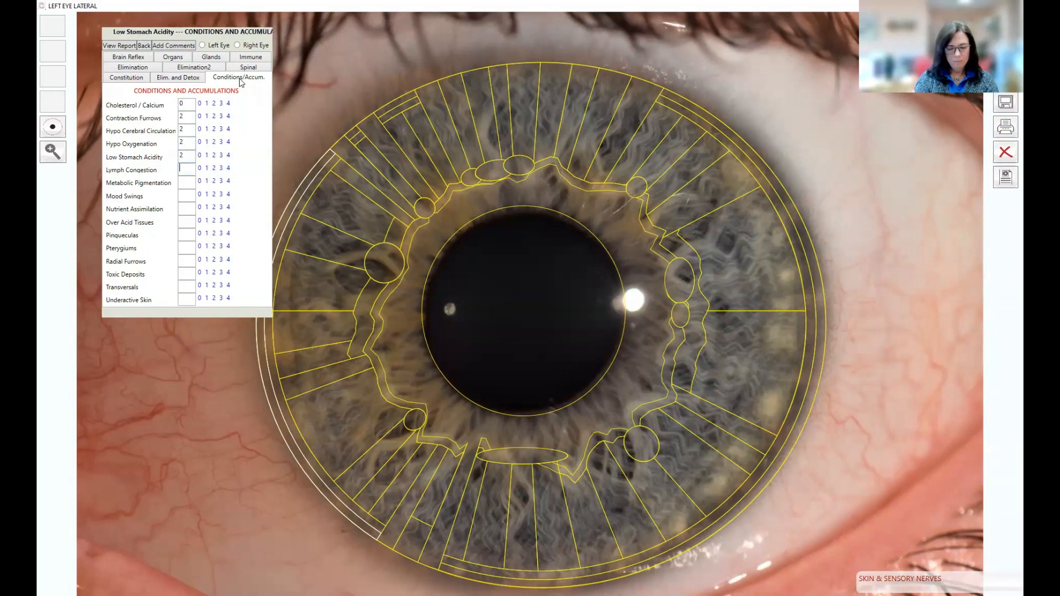
text(2240)
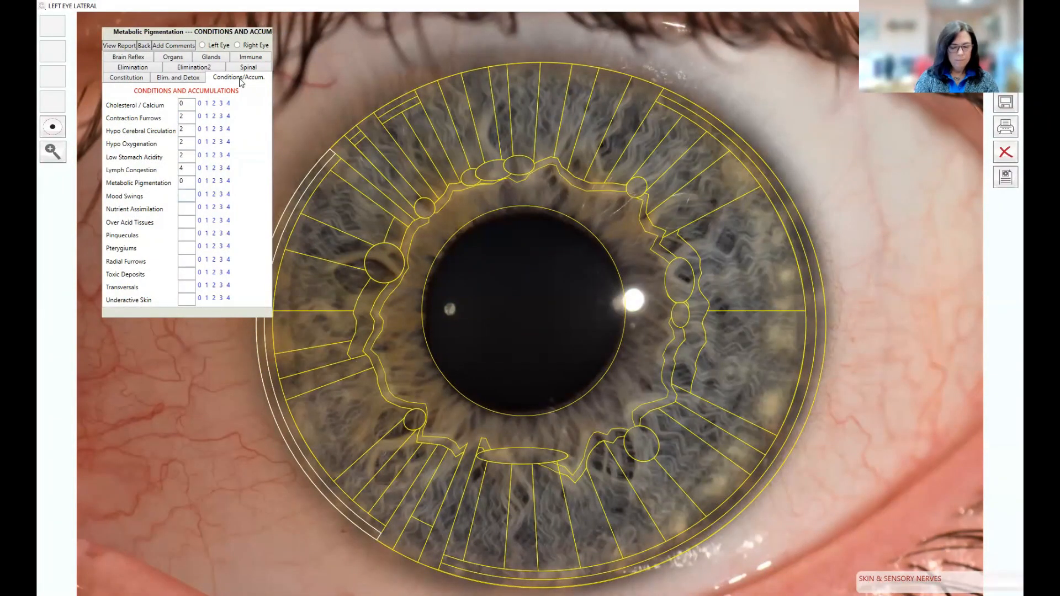
text(223000)
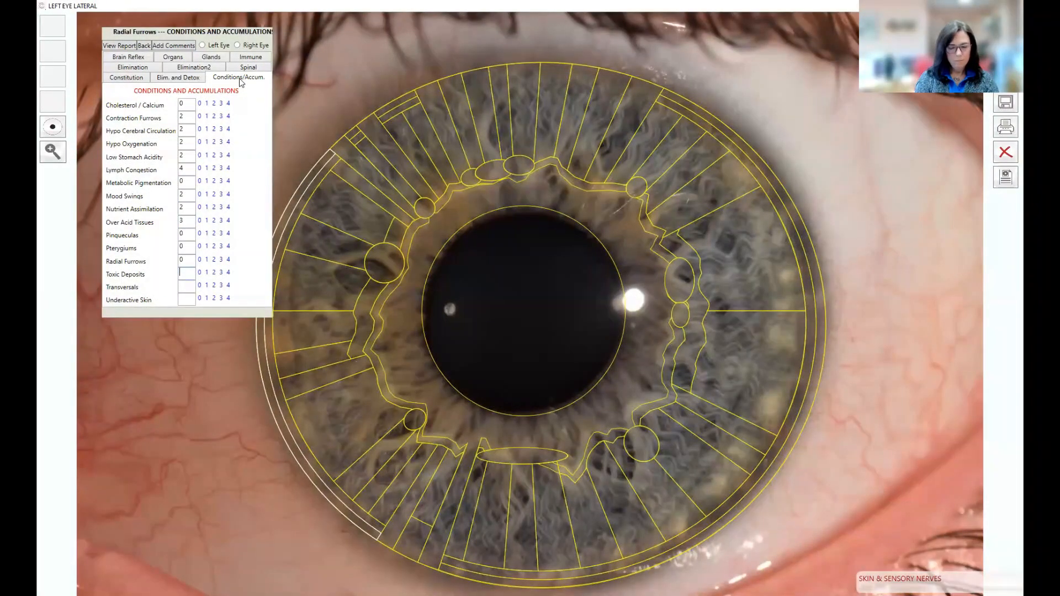
text(3)
text(0)
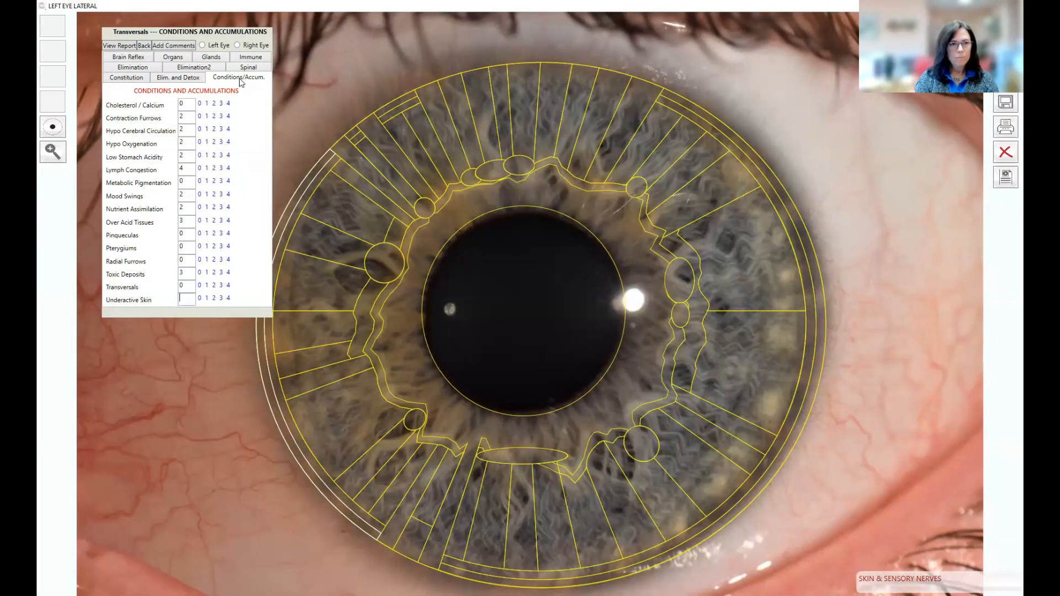
text(4)
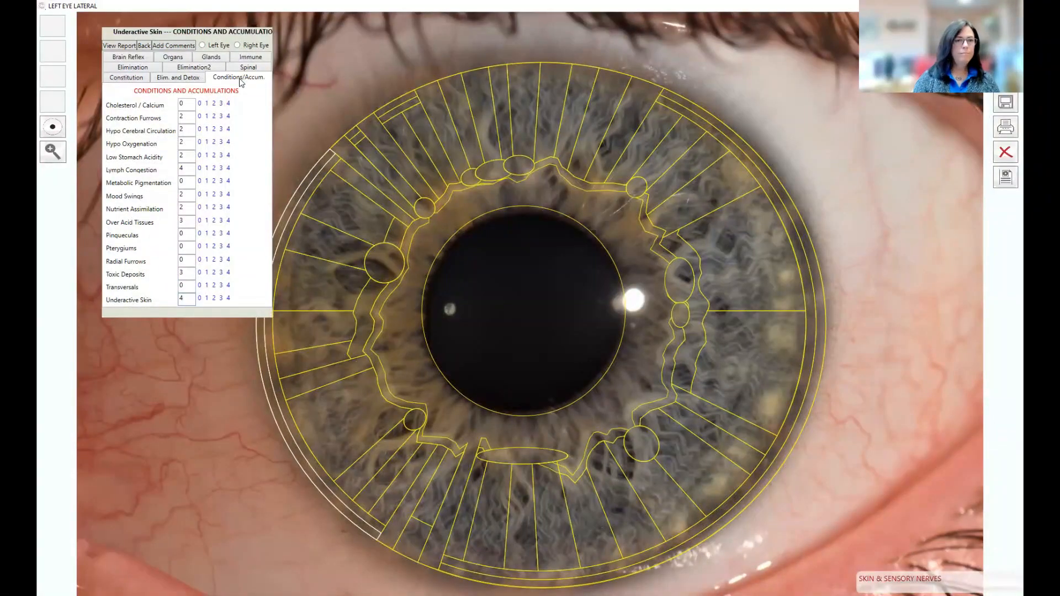
Step: Rate the remaining brain reflex areas N, N, B, N, N, N, B, B, B through Survival, then show the Organs list
click(133, 58)
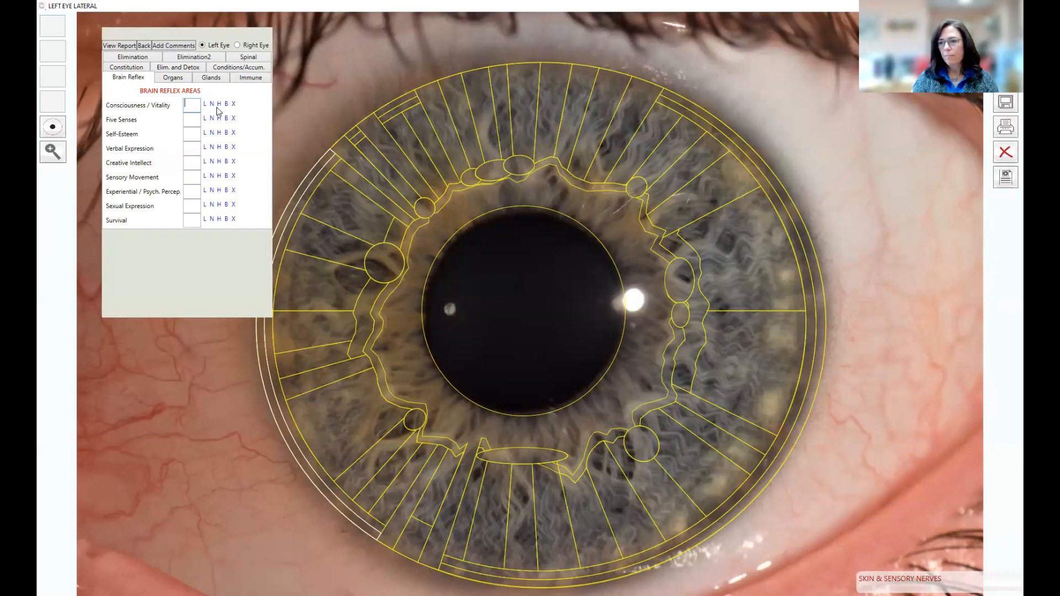
text(NN)
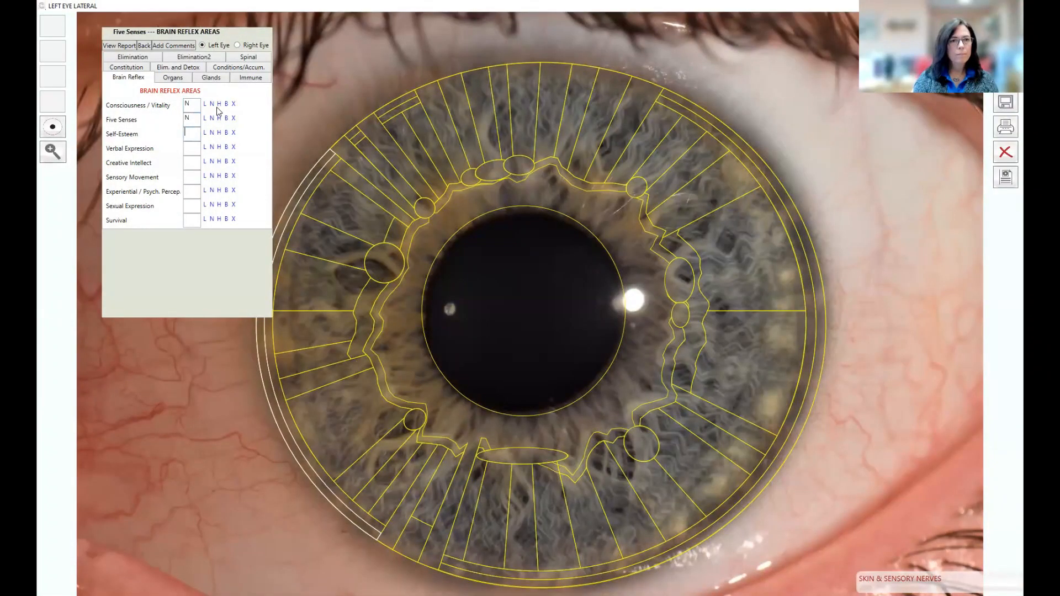
text(B)
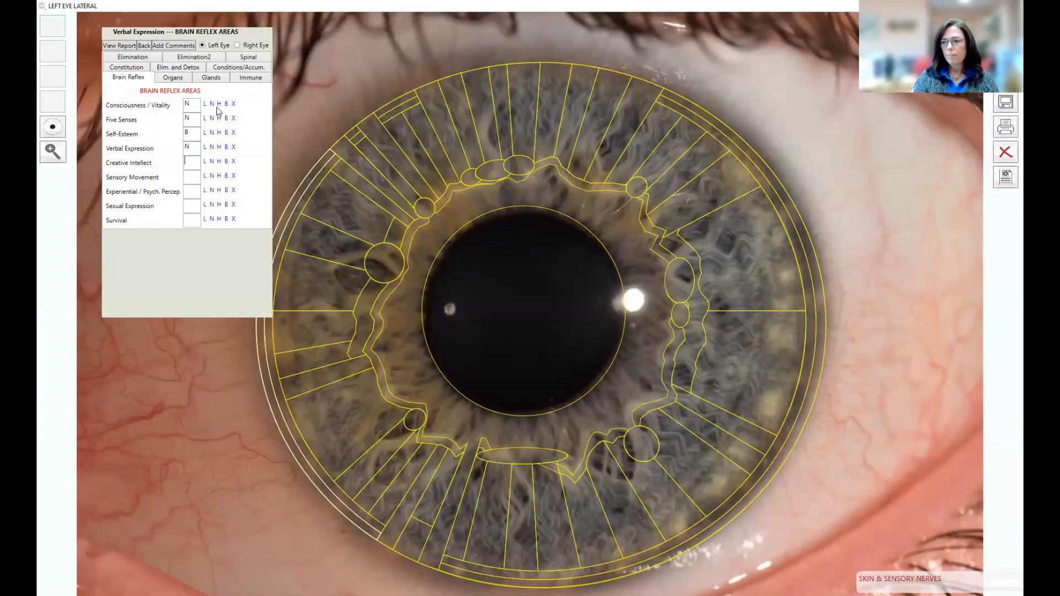
text(NNNBBB)
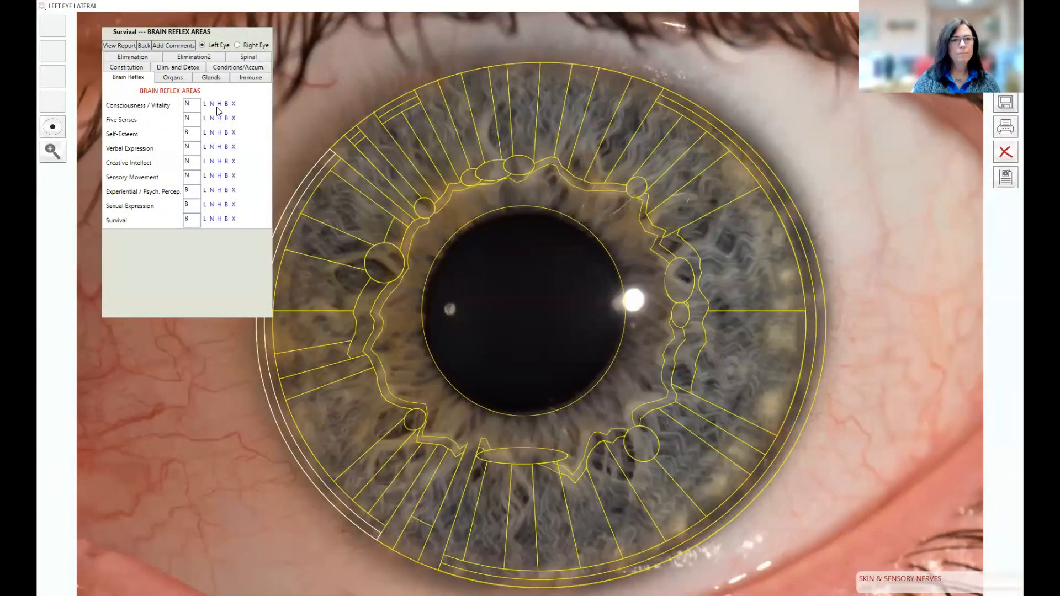
click(179, 79)
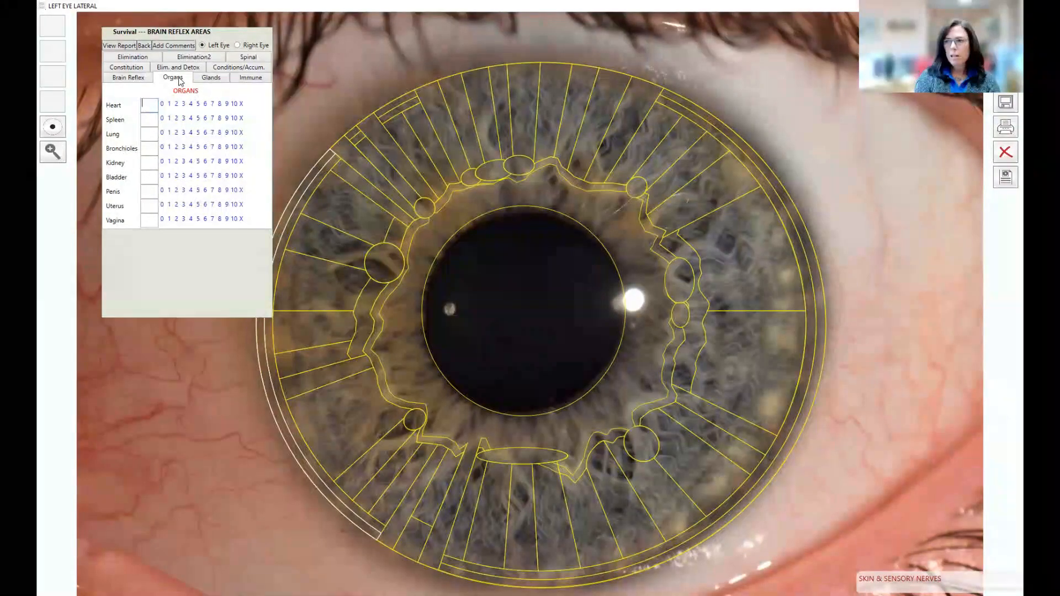
Step: Rate Heart 7, and Spleen, Lung and Bronchioles 6 each
text(7)
key(Tab)
text(6)
key(Tab)
text(6)
key(Tab)
text(6)
key(Tab)
Step: Rate Kidney 7, Bladder 6, Penis 6 and Uterus 0
text(7)
key(Tab)
text(6)
key(Tab)
text(6)
key(Tab)
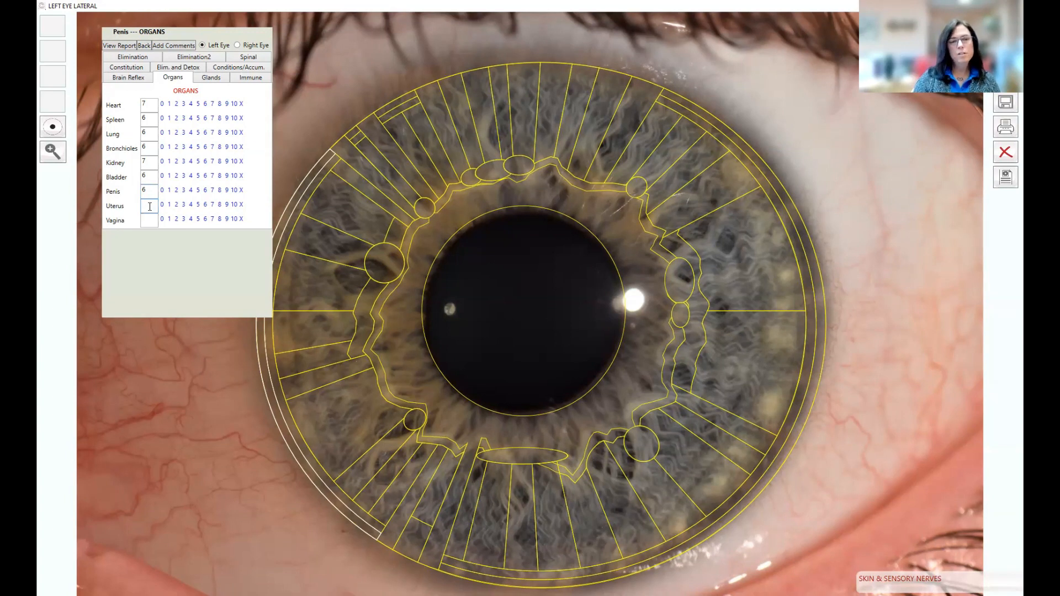
text(0)
key(Tab)
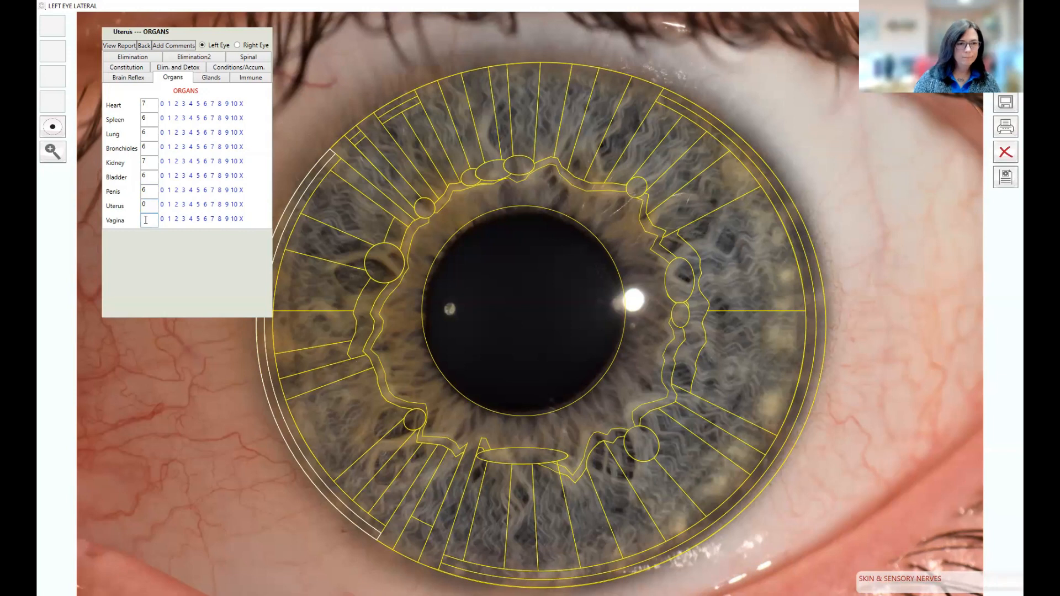
Step: Enter a rating of 0 for Vagina in the Organs list
text(0)
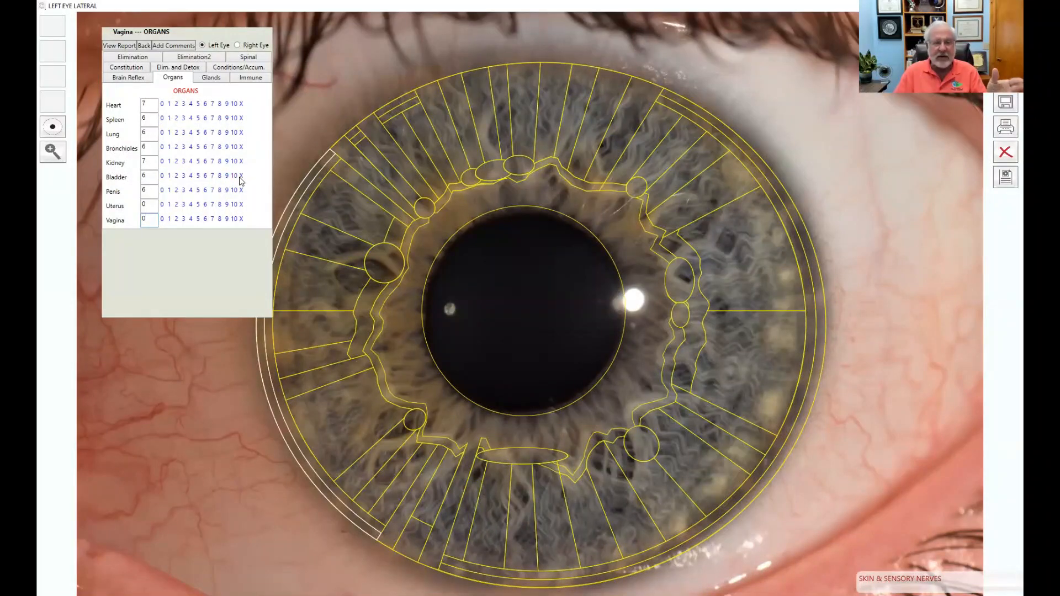
Step: Set the Kidney rating to 0 on its Organs scale
click(162, 161)
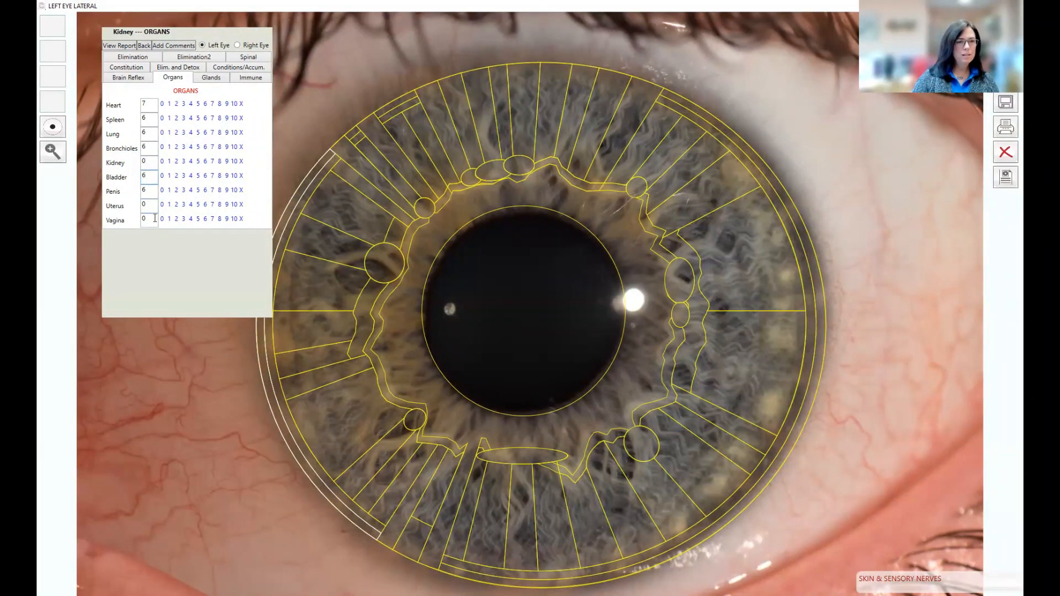
Step: In the Glands list, rate Thyroid and Parathyroid 7, and Hypothalamus, Pituitary and Pineal 6
click(213, 78)
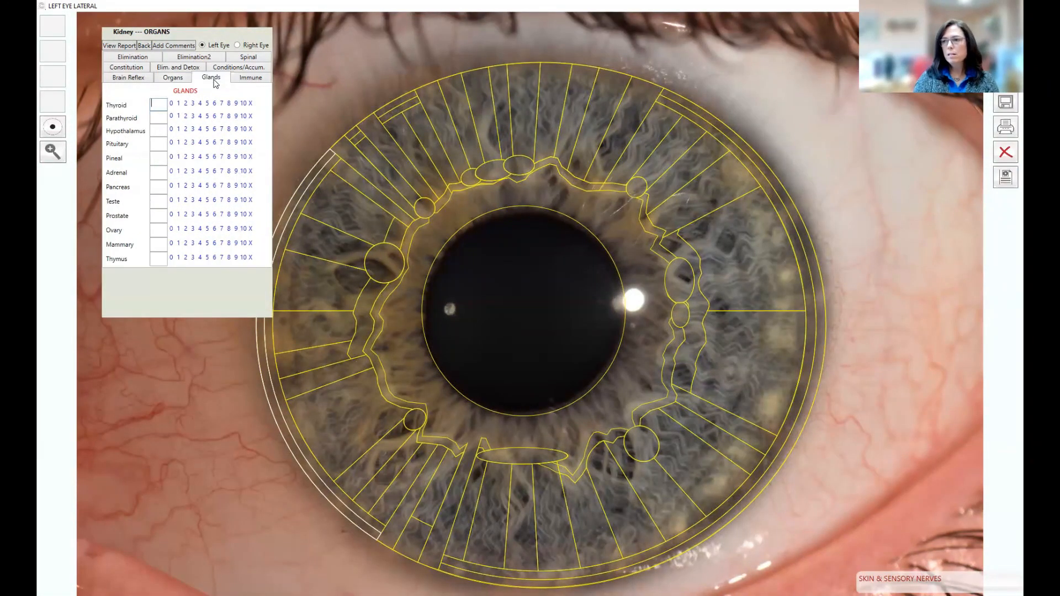
text(7)
key(Tab)
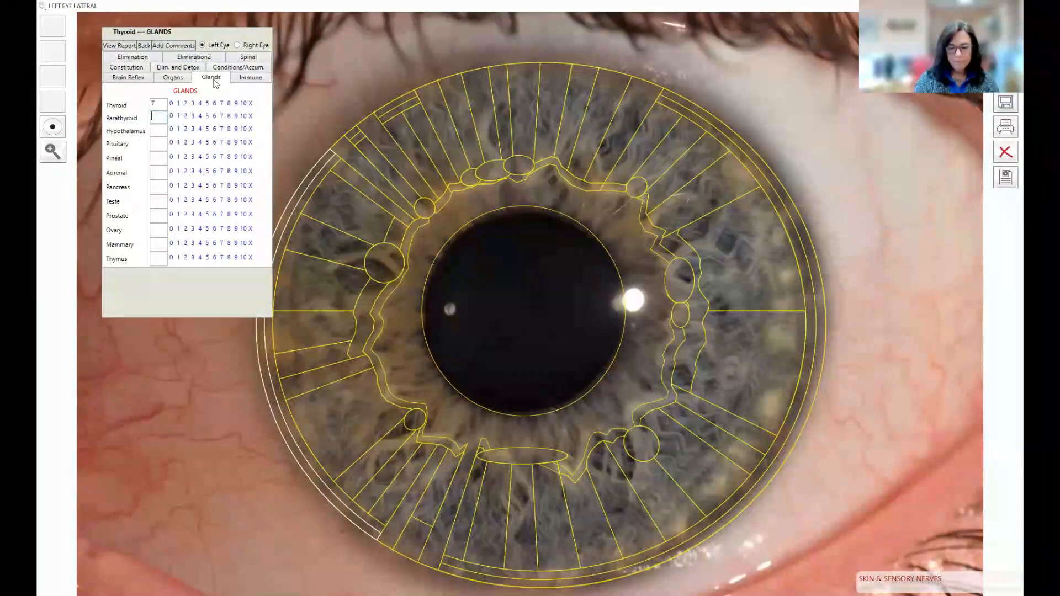
text(7)
key(Tab)
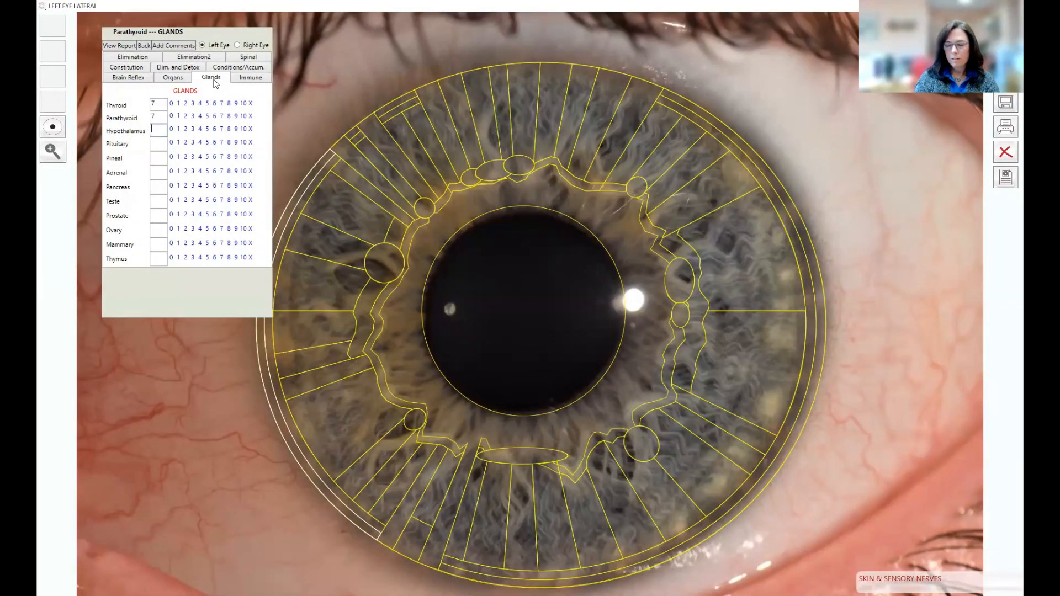
text(6)
key(Tab)
text(6)
key(Tab)
text(6)
key(Tab)
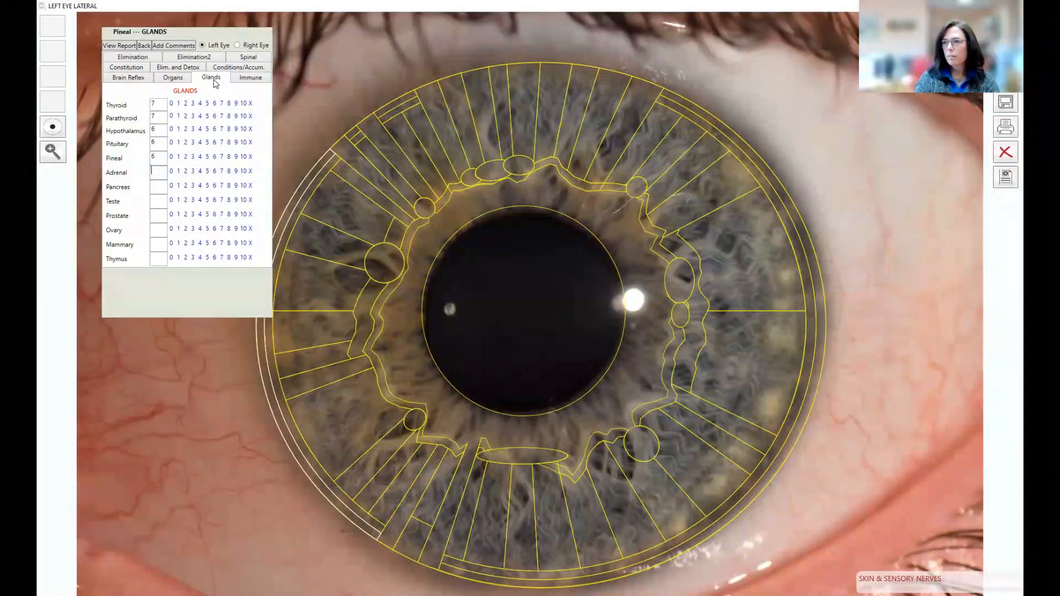
Step: Rate Adrenal 6, Pancreas 7, Teste 7, Prostate 6, Ovary 0, Mammary 0 and Thymus 6
text(6)
key(Tab)
text(7)
key(Tab)
text(7)
key(Tab)
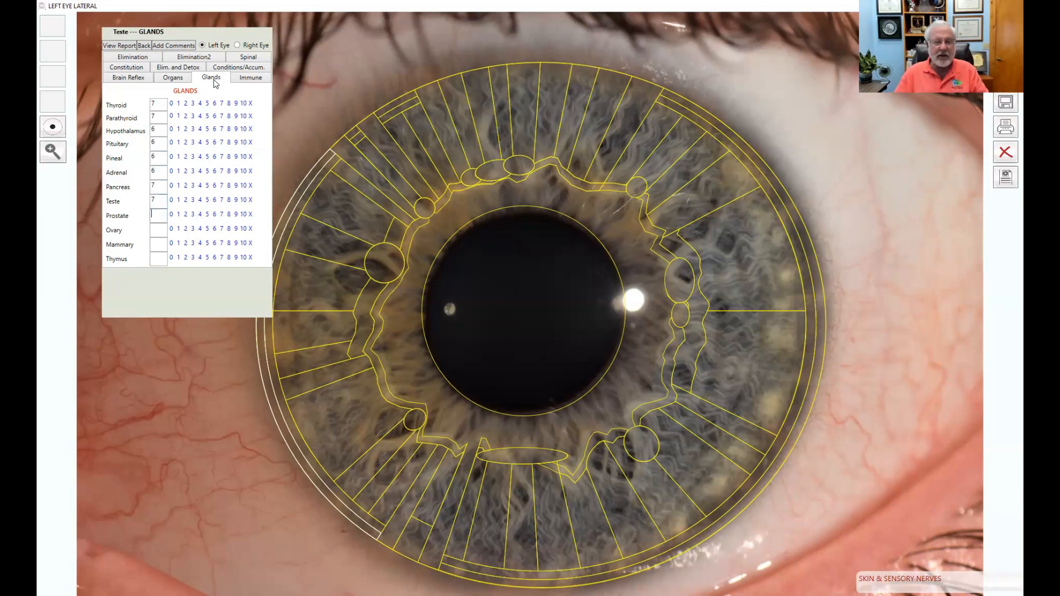
text(6)
key(Tab)
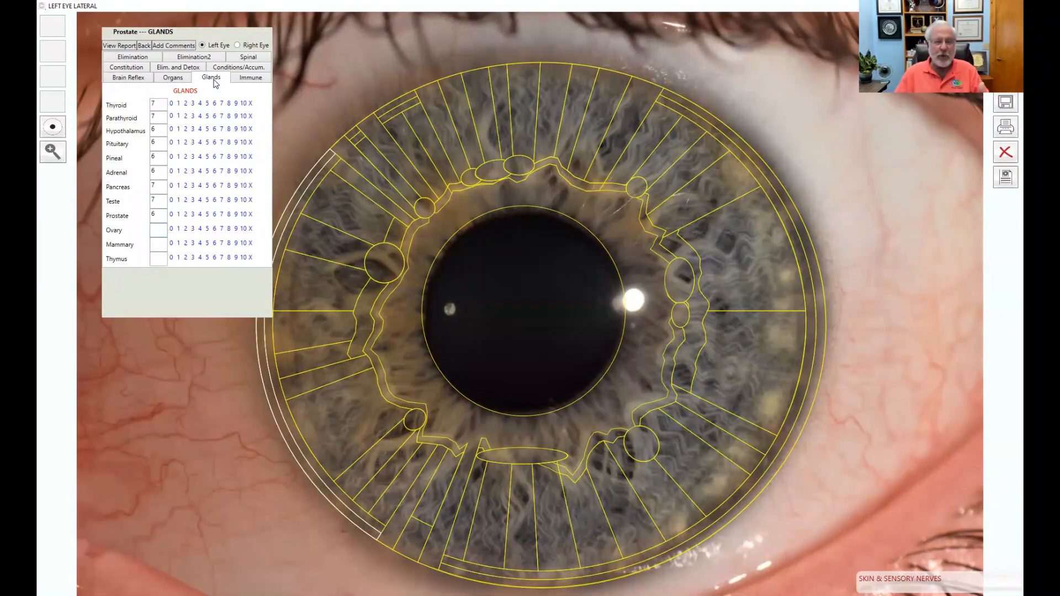
text(0)
key(Tab)
text(0)
key(Tab)
text(6)
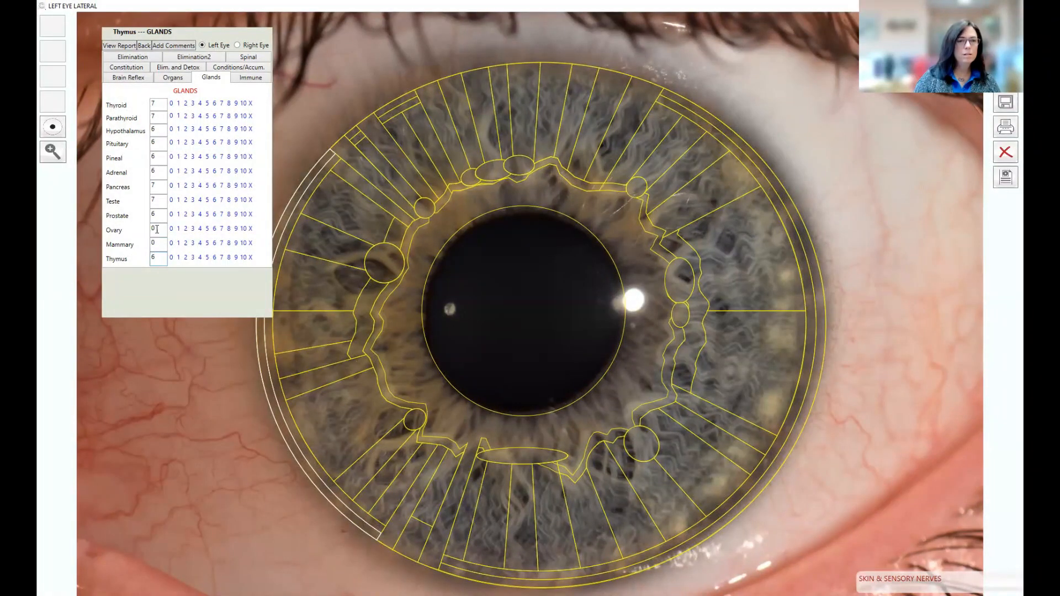
Step: Rate Lymph 8, Tonsil 0, Spleen 6, Peyer's Patches 7, Thymus 6, Nutrient Assimilation L, Stomach Acidity W
click(250, 79)
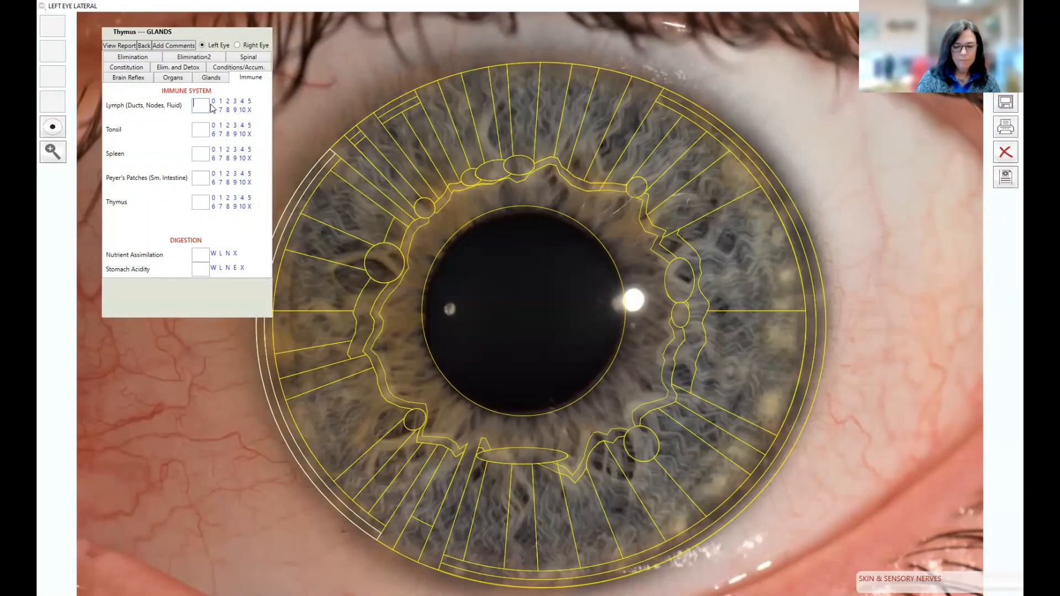
text(8)
key(Tab)
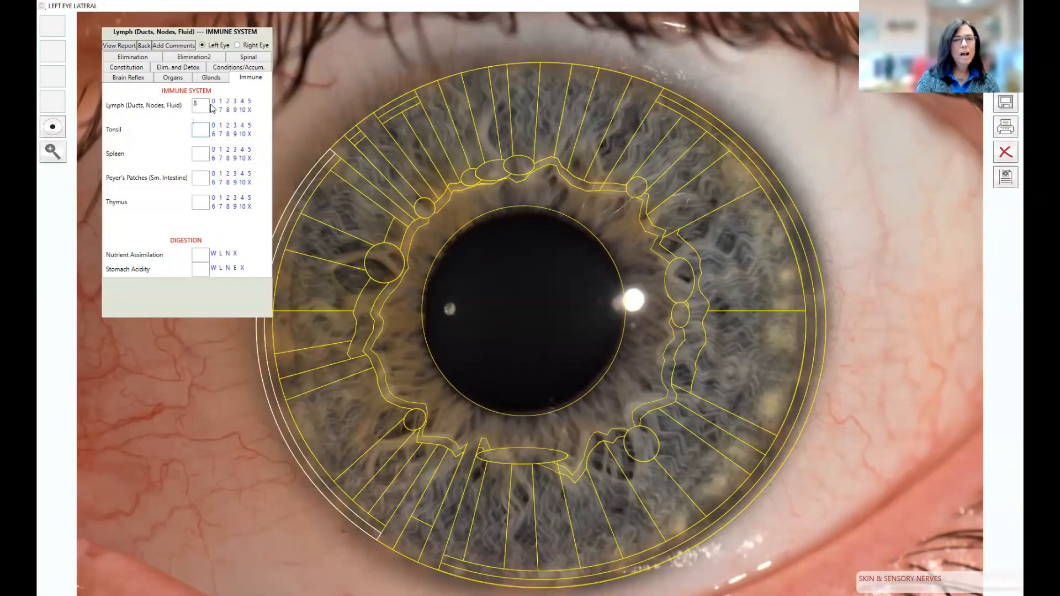
text(0)
key(Tab)
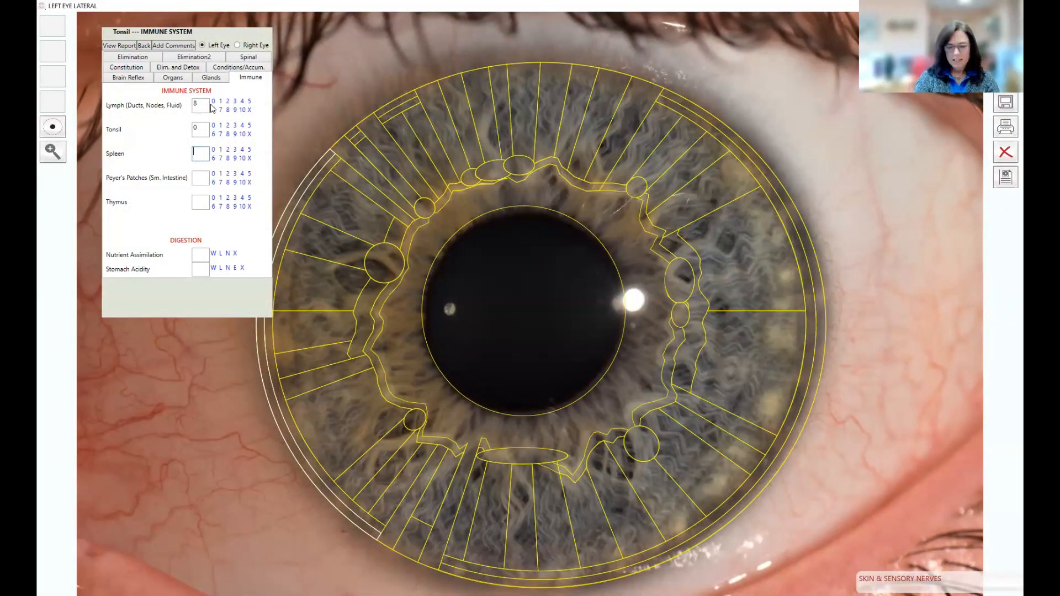
text(6)
key(Tab)
text(7)
key(Tab)
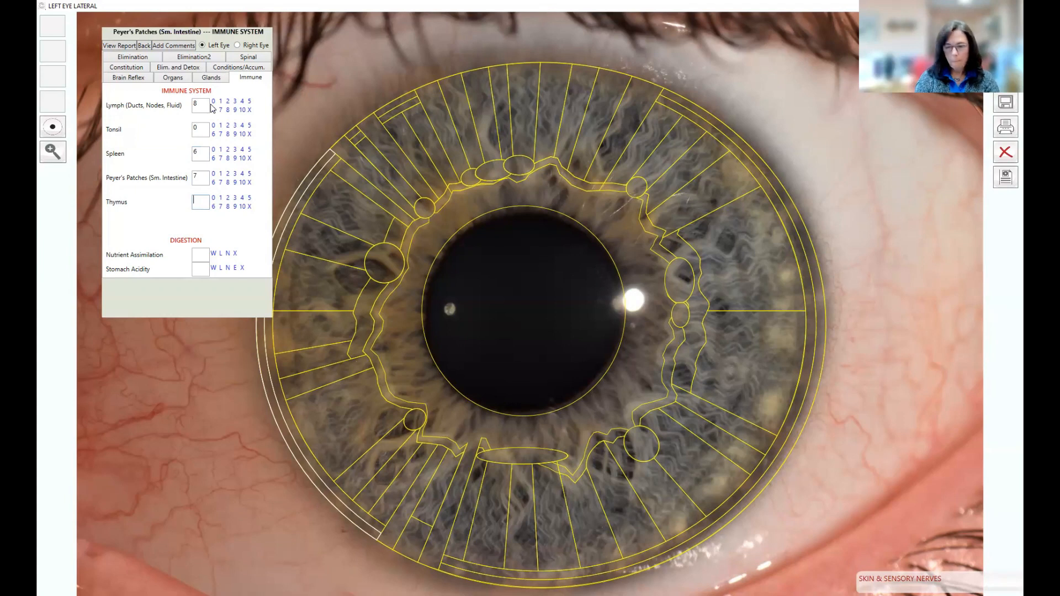
text(6)
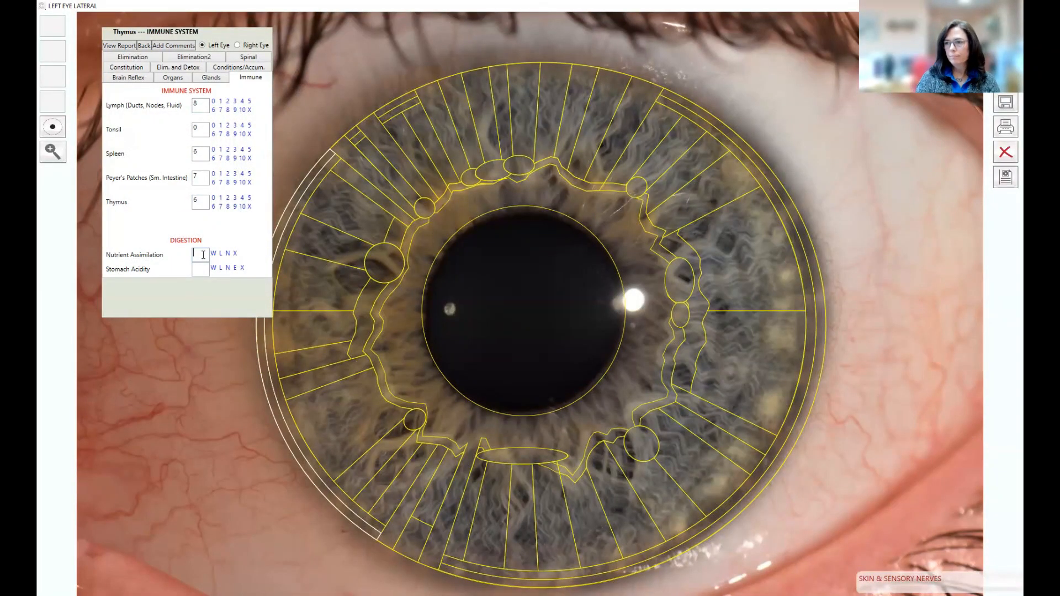
text(L)
key(Tab)
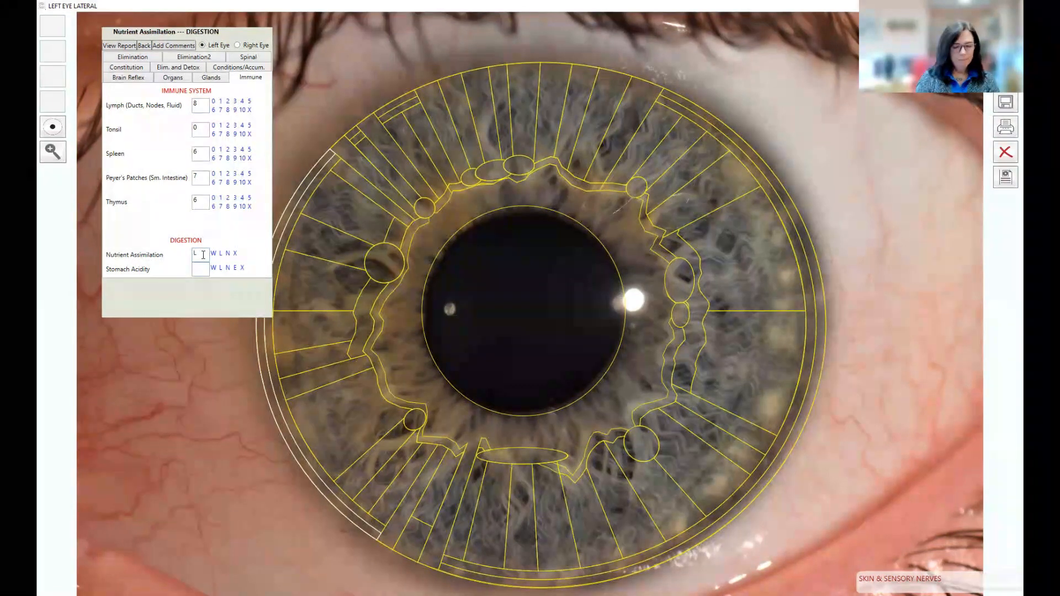
text(W)
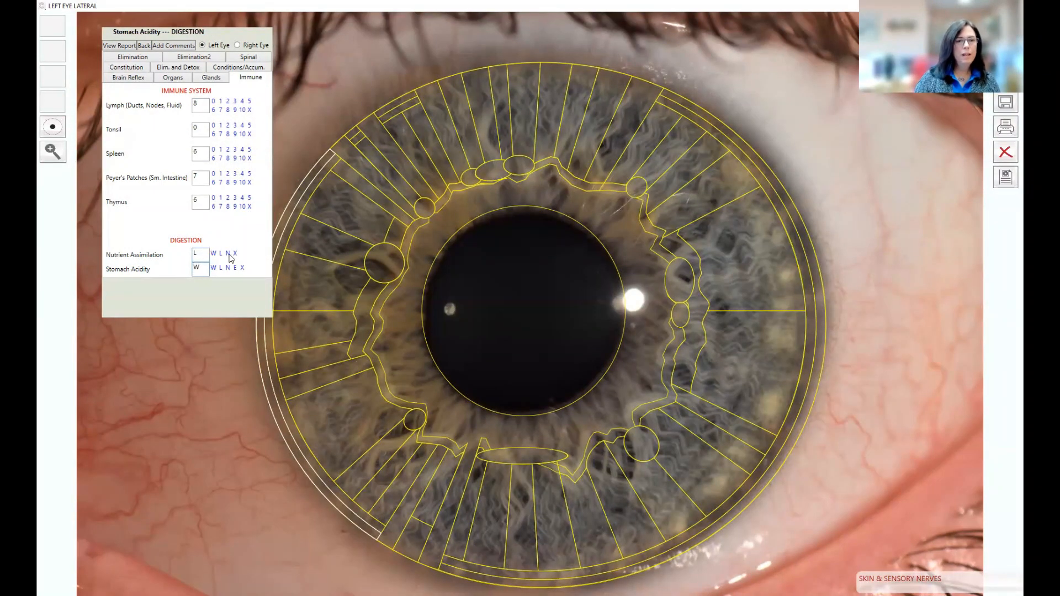
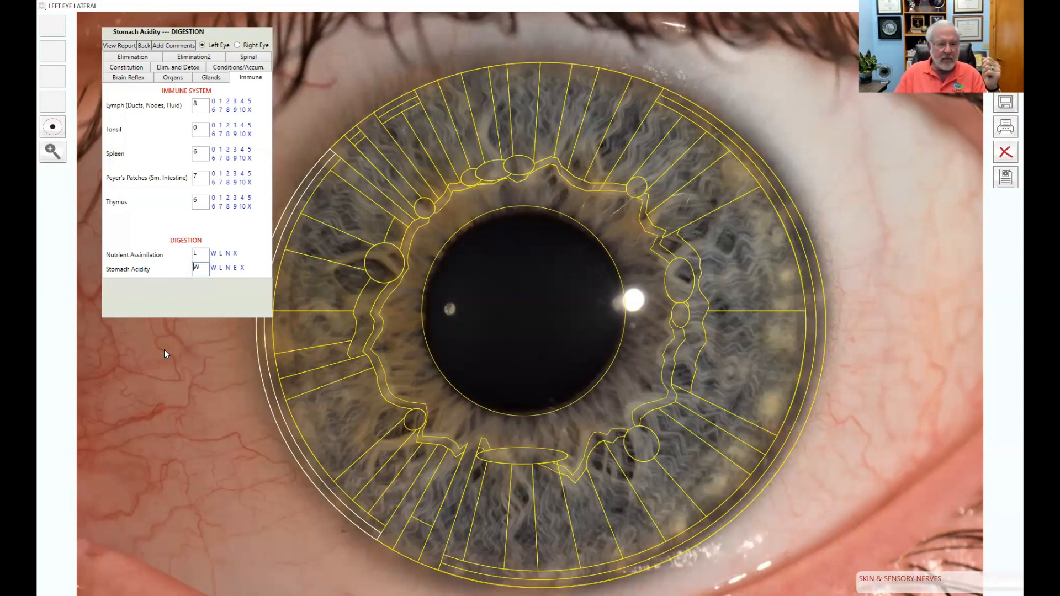
Step: Rate left-eye Elimination: Small Intestine 6, SI items N, Transverse Colon 7, TC Pockets Y, rest N
click(133, 58)
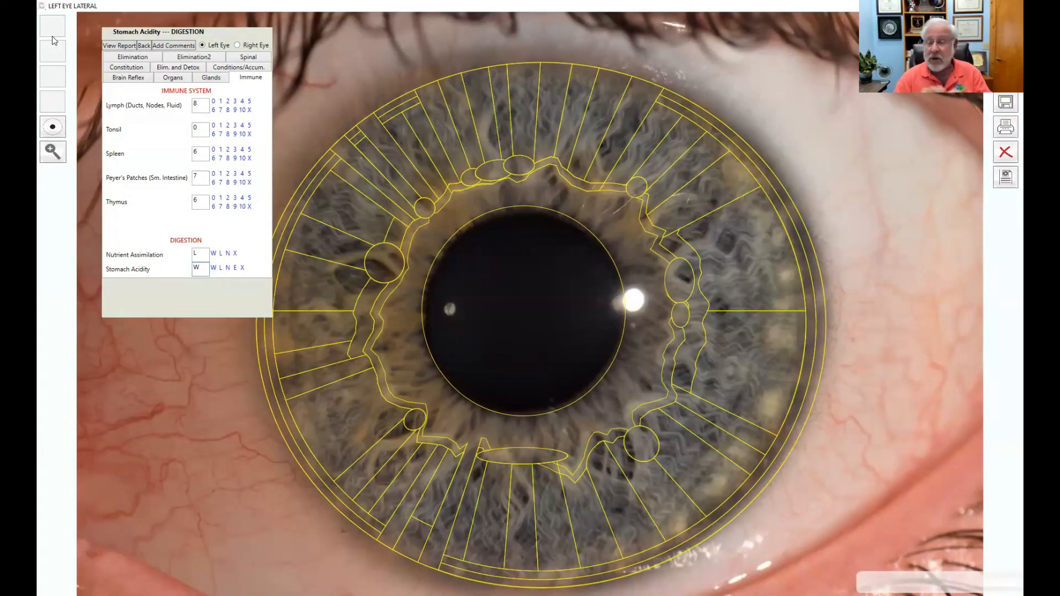
click(138, 59)
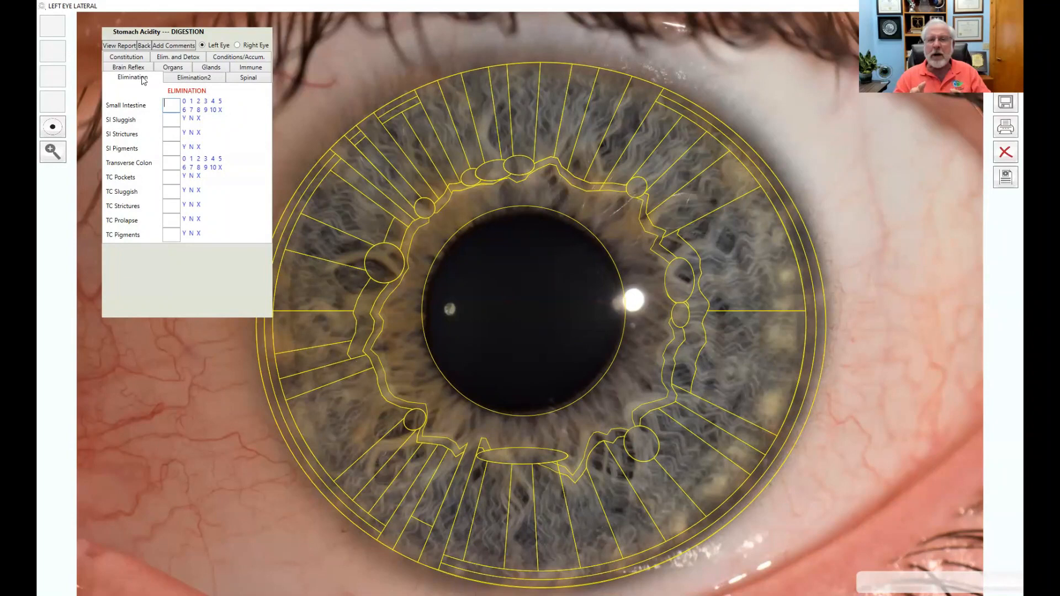
drag(219, 32, 202, 31)
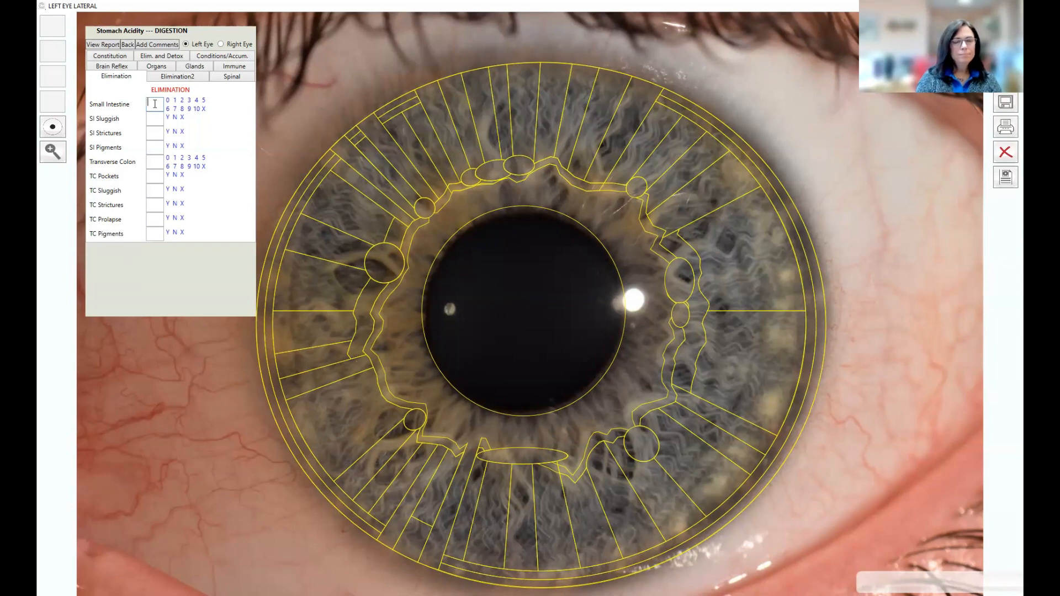
text(6)
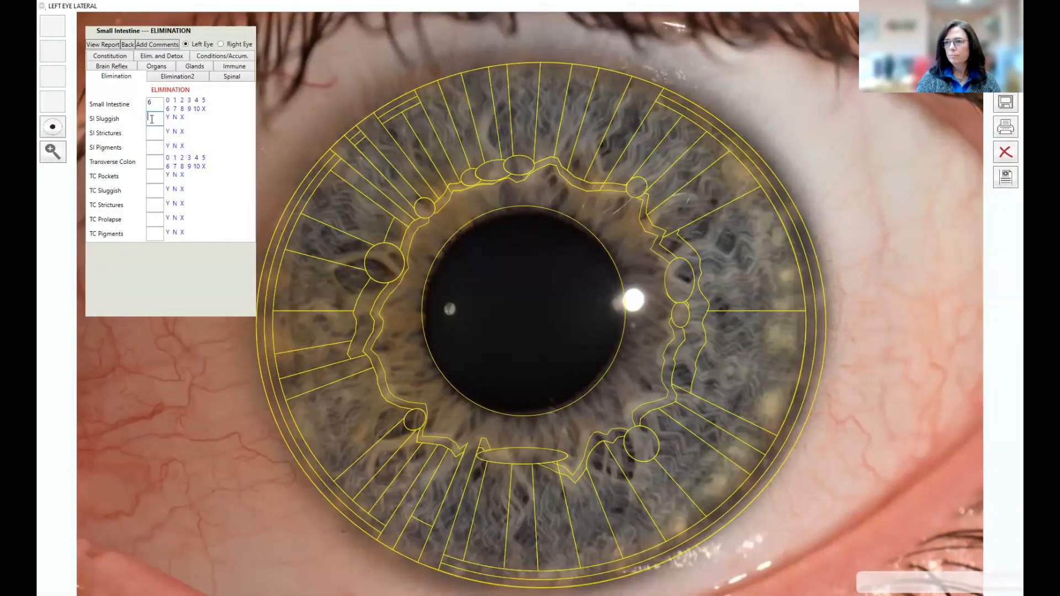
text(N)
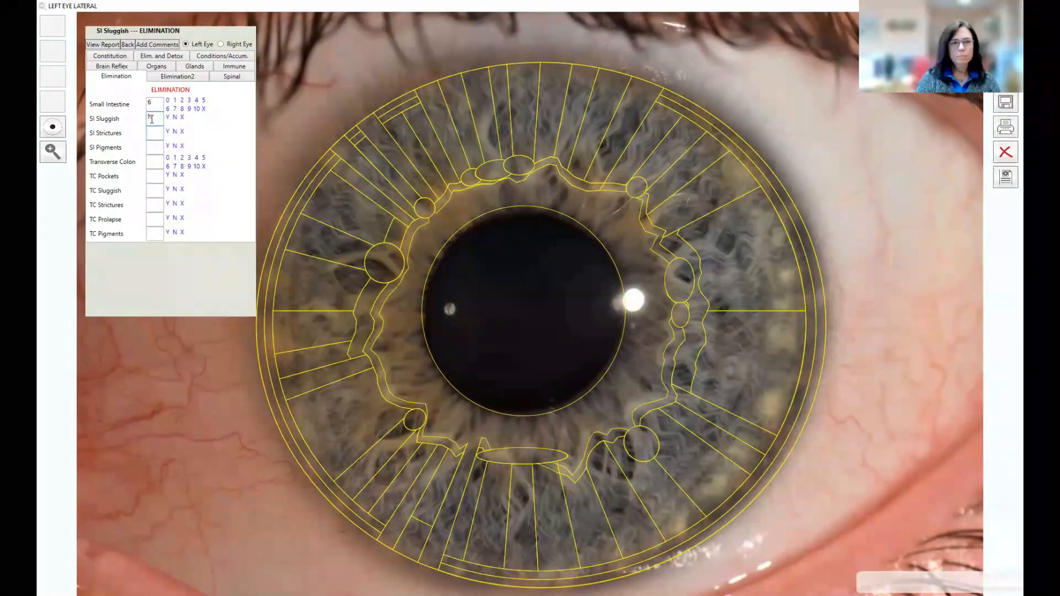
text(NN)
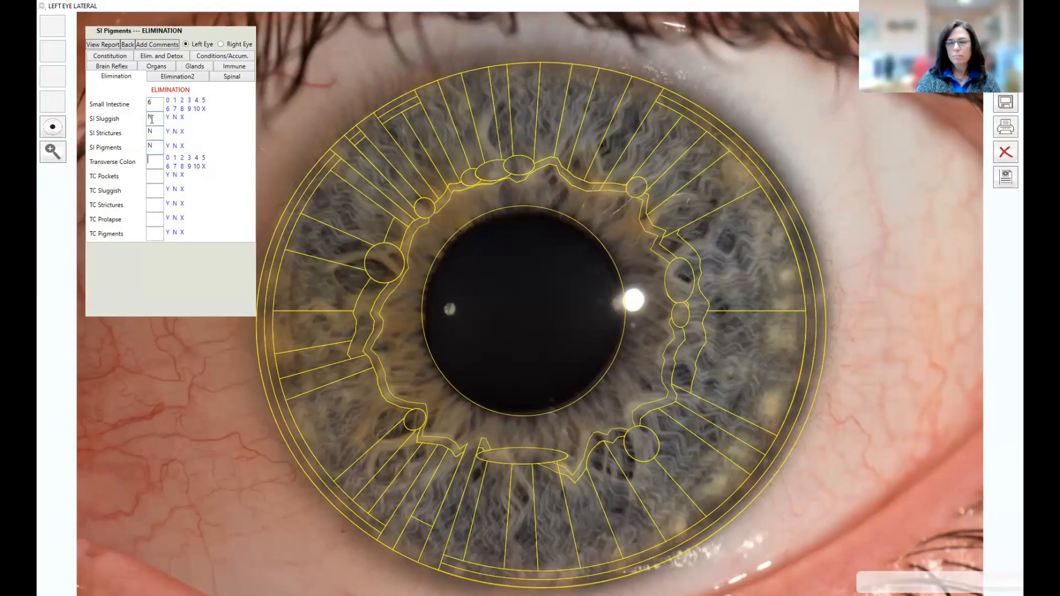
text(7)
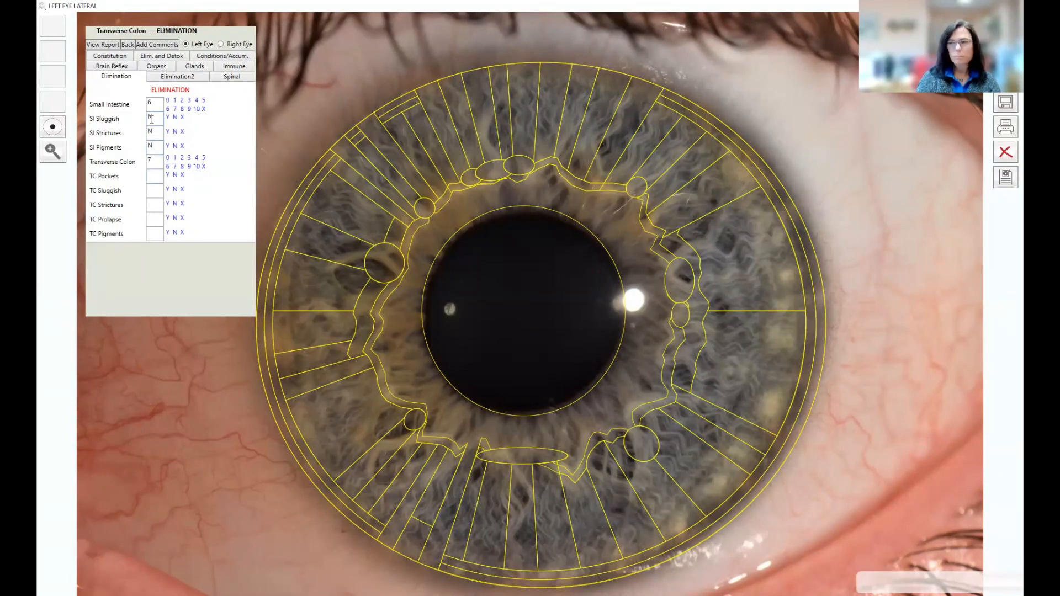
text(Y)
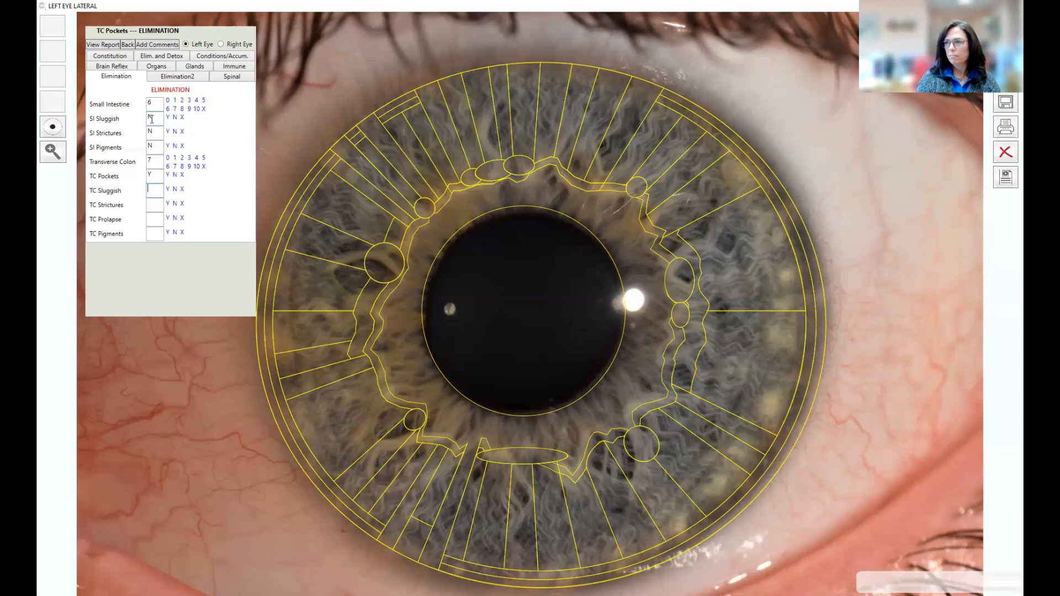
text(N)
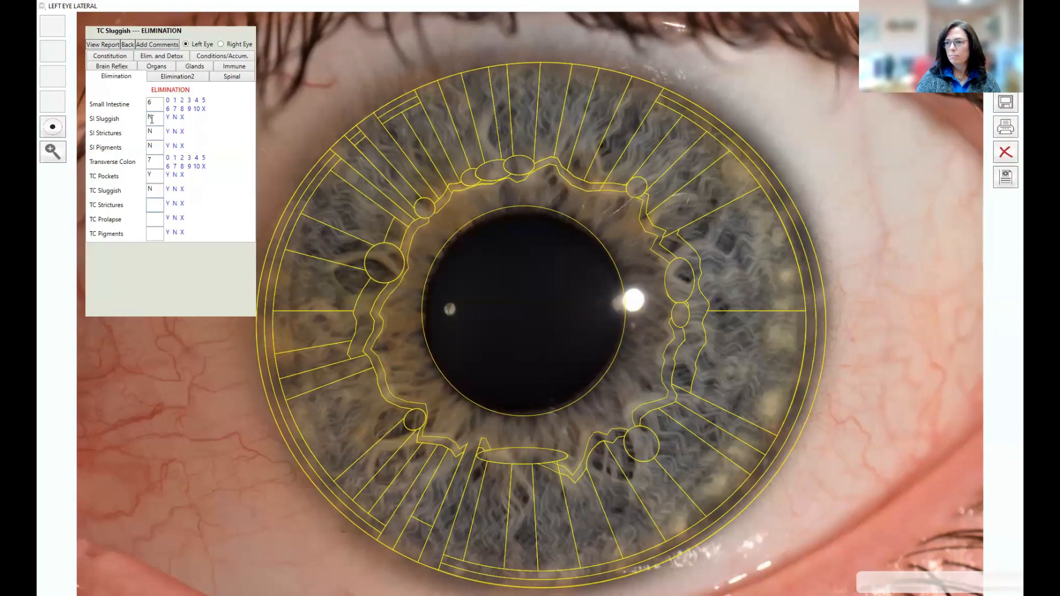
text(NNN)
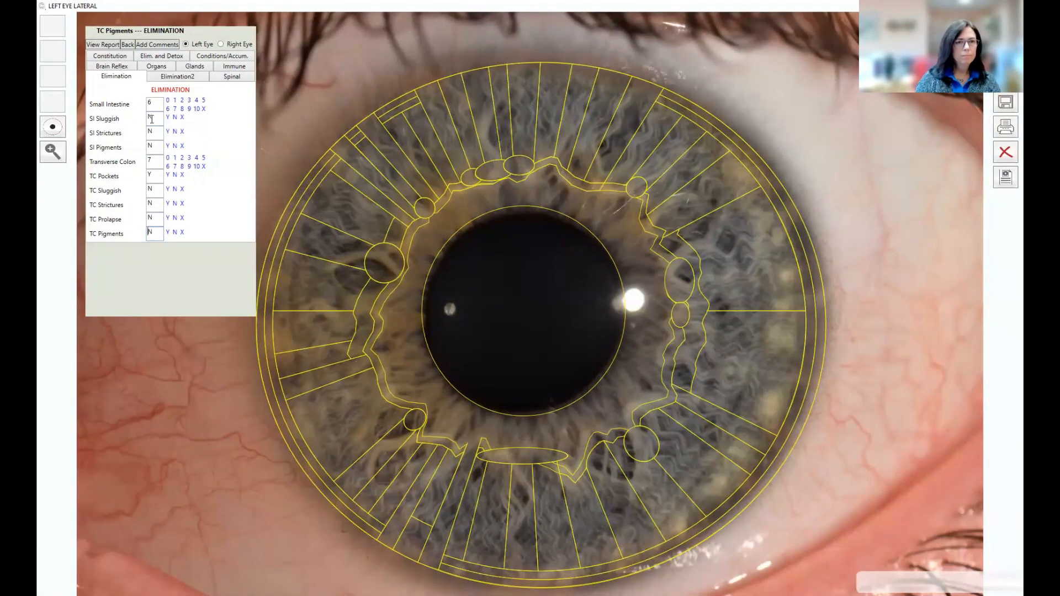
Step: On Elimination2, rate Descending Colon, Sigmoid Colon and Rectum 6 with all their sub-items N
click(186, 81)
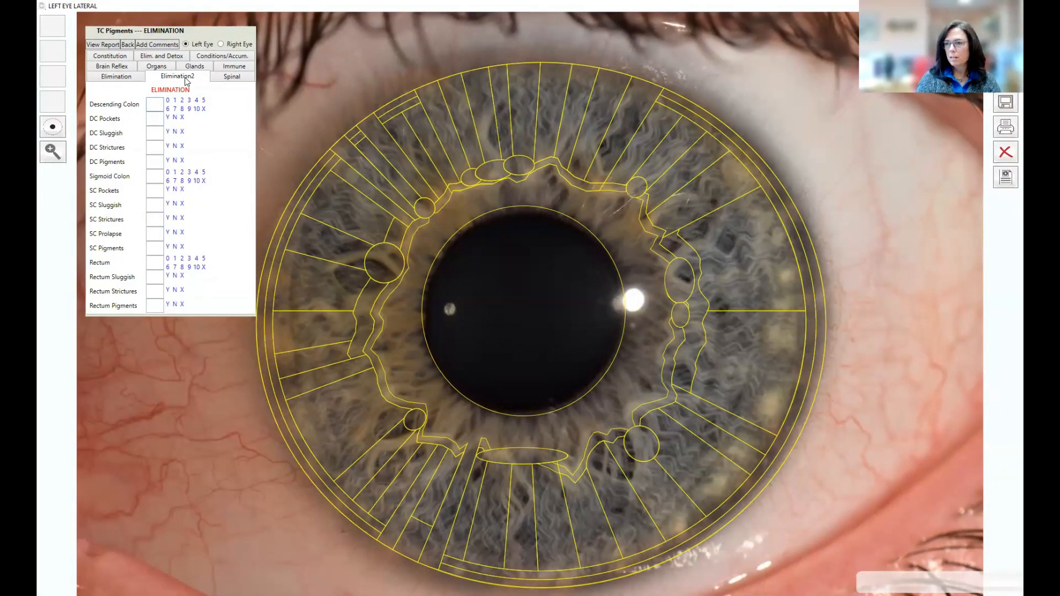
text(6)
text(N)
text(NN)
text(N)
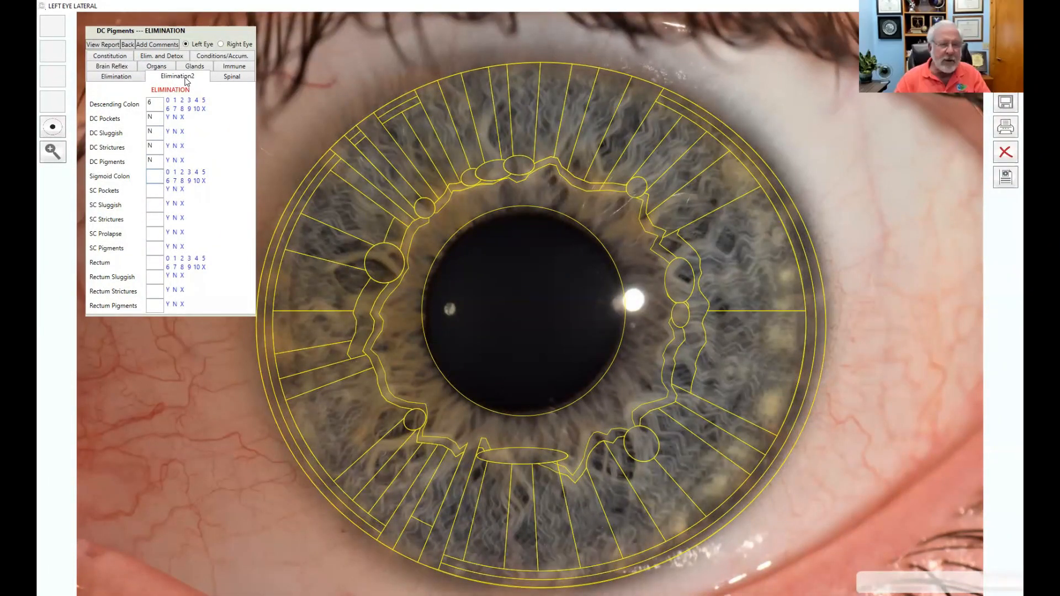
text(6N)
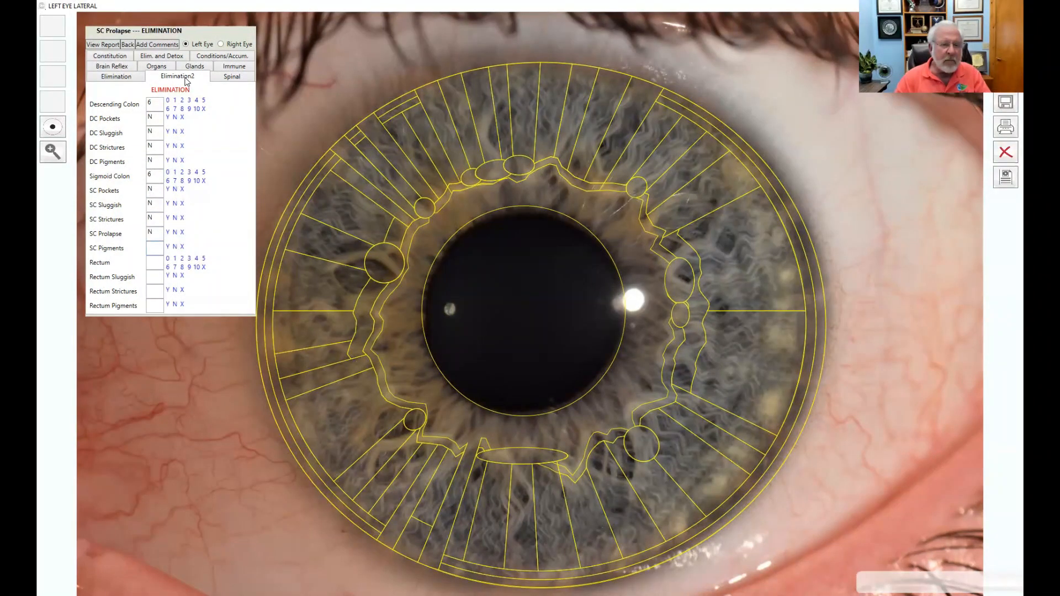
text(NNNN)
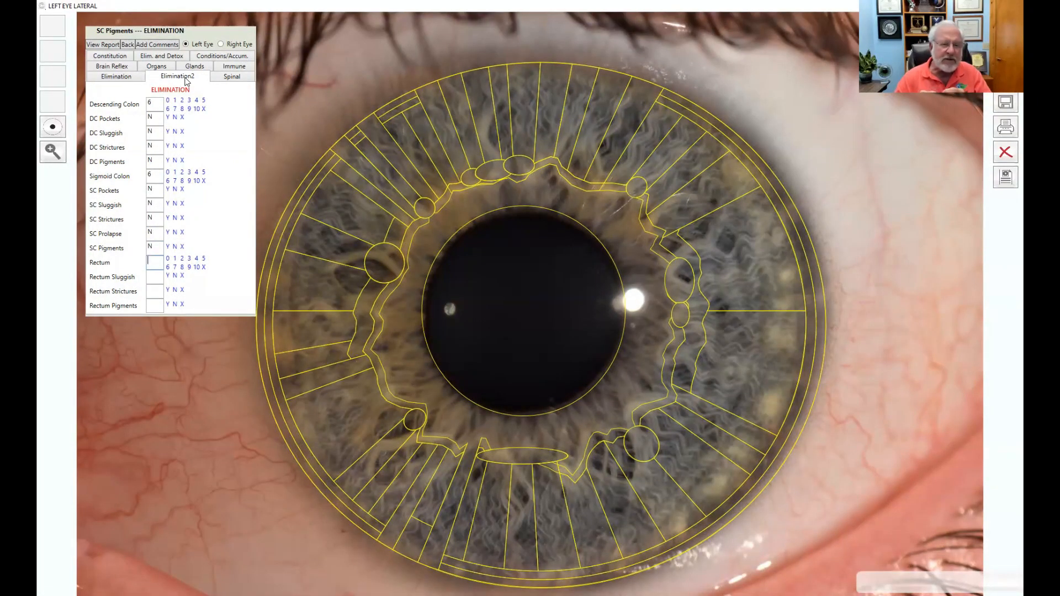
text(6)
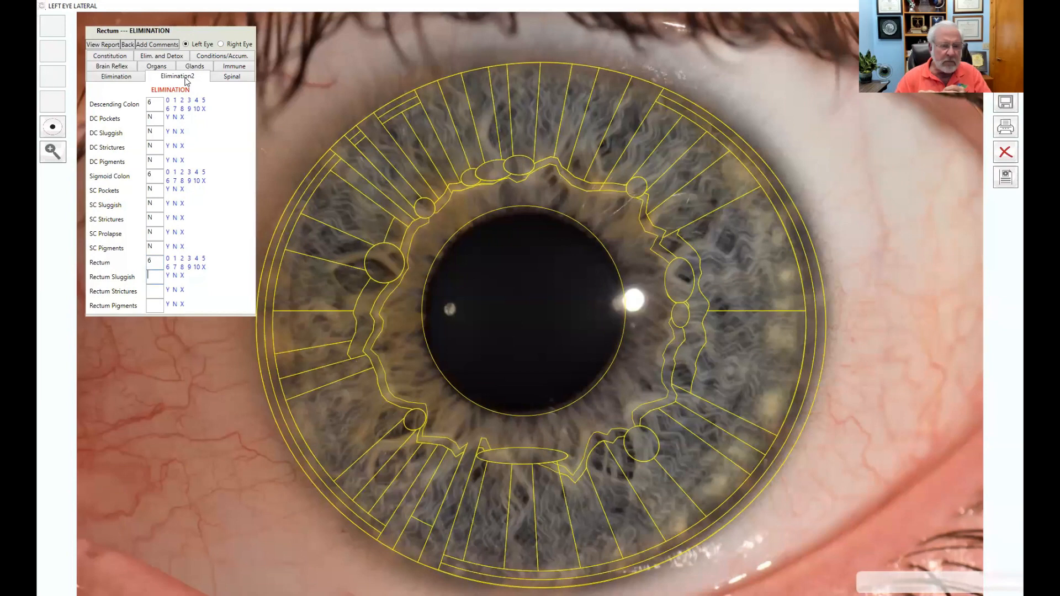
text(nn)
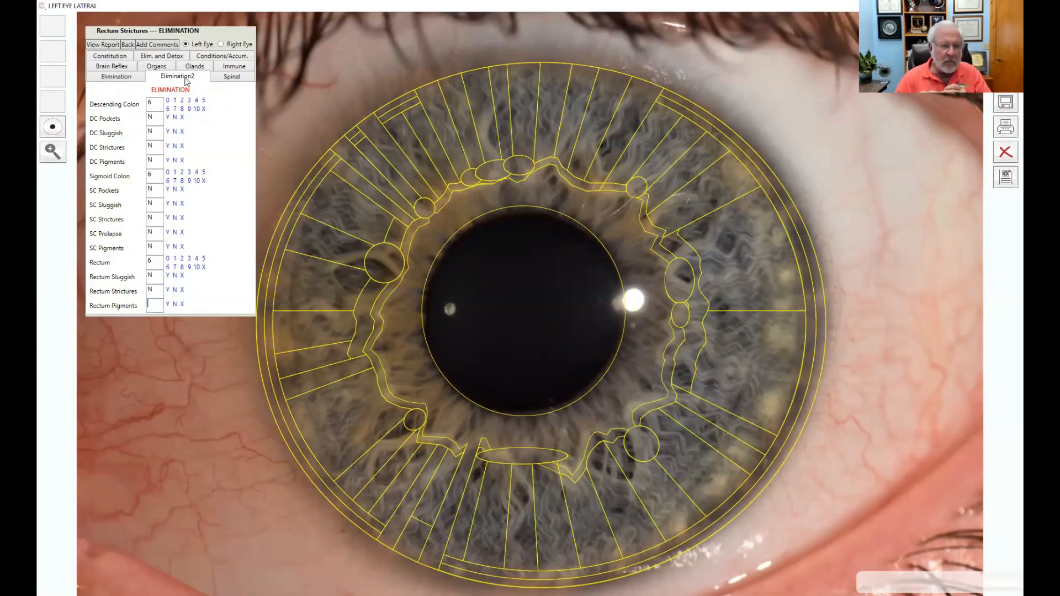
text(n)
click(234, 77)
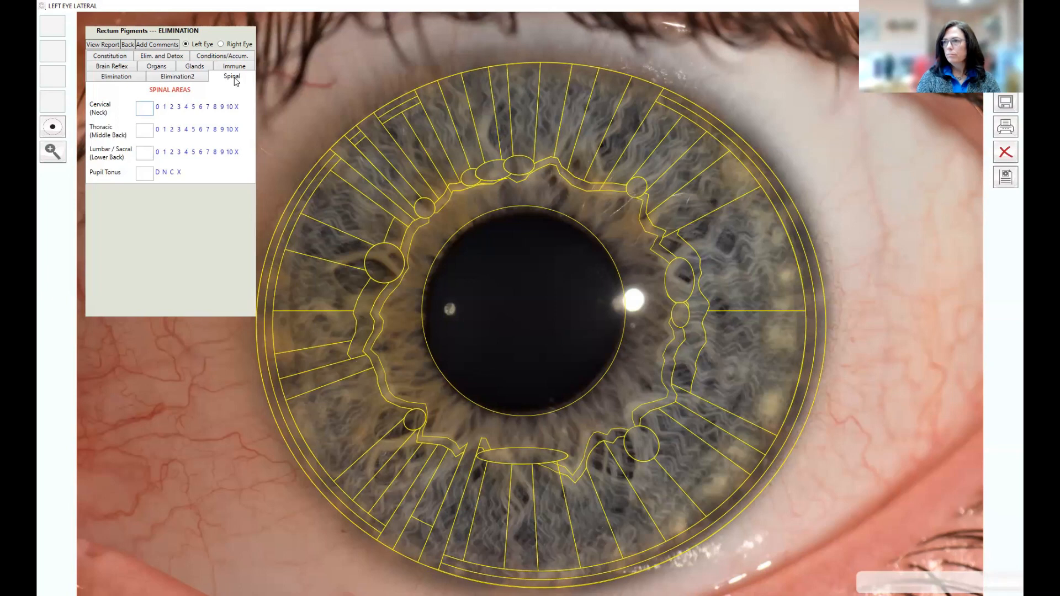
Step: Enter Cervical 6, Thoracic 7, Lumbar/Sacral 7 and Pupil Tonus N on the Spinal sheet
text(67)
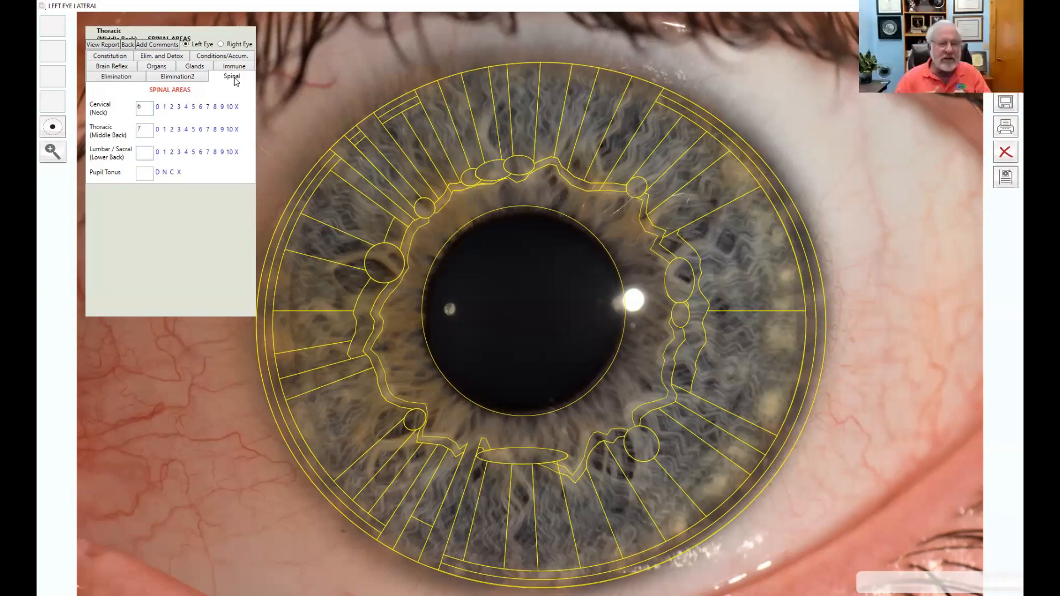
text(7)
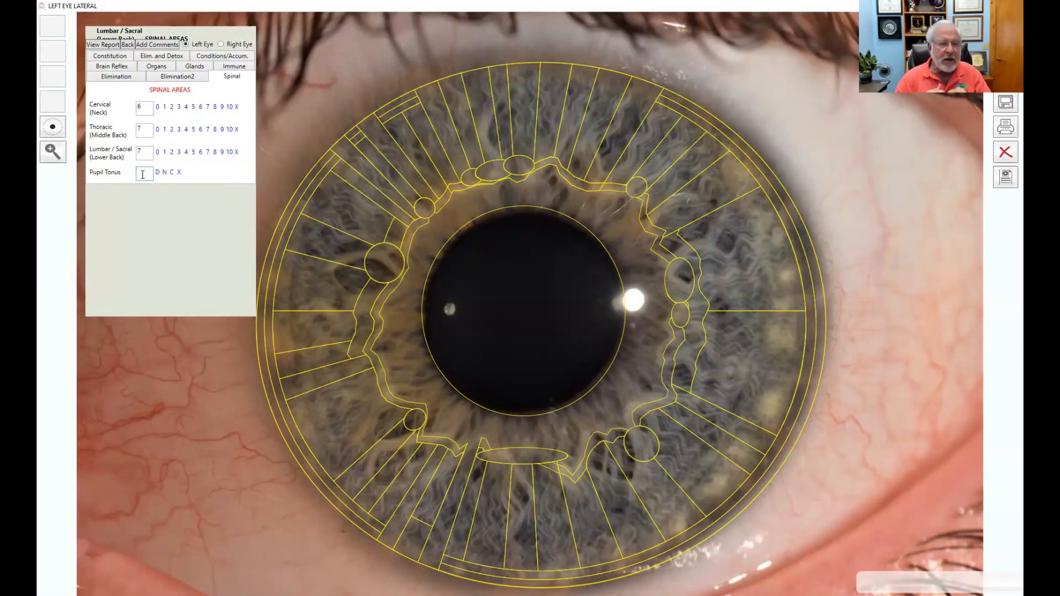
text(N)
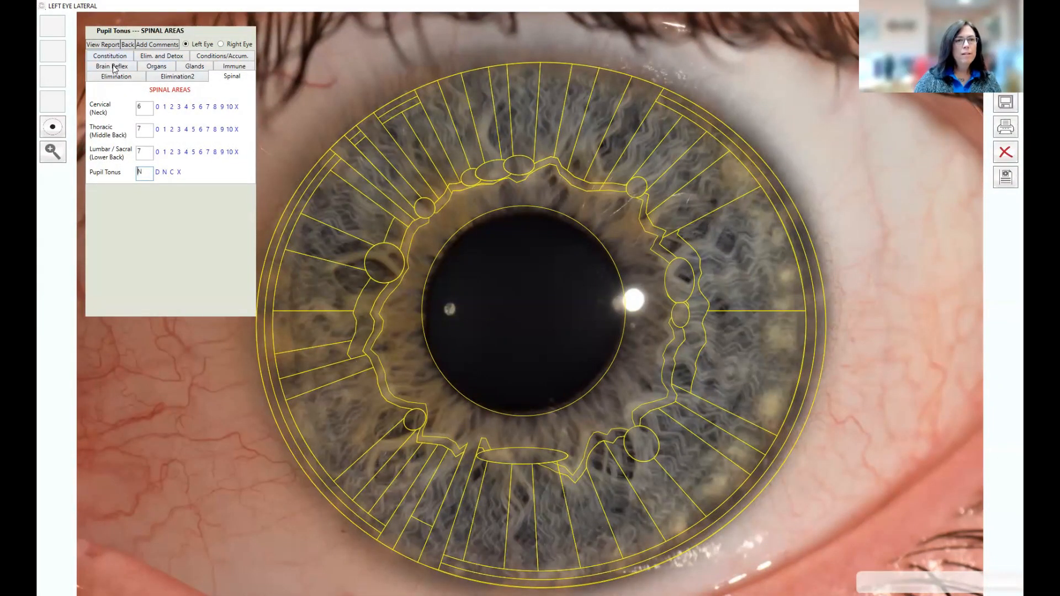
Step: Switch the rating form to the right eye and show its Brain Reflex fields
click(220, 44)
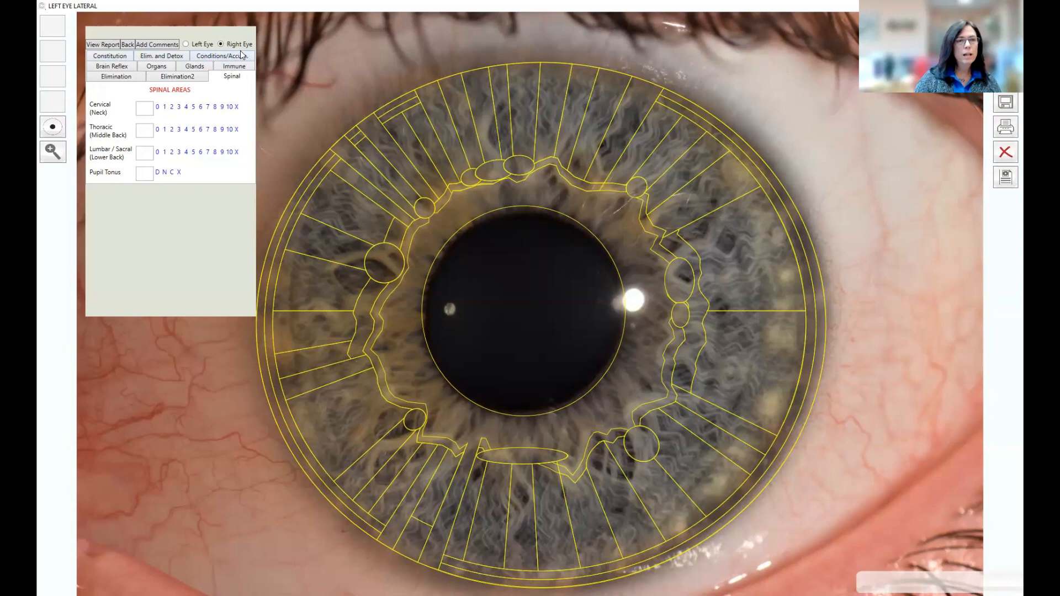
click(110, 67)
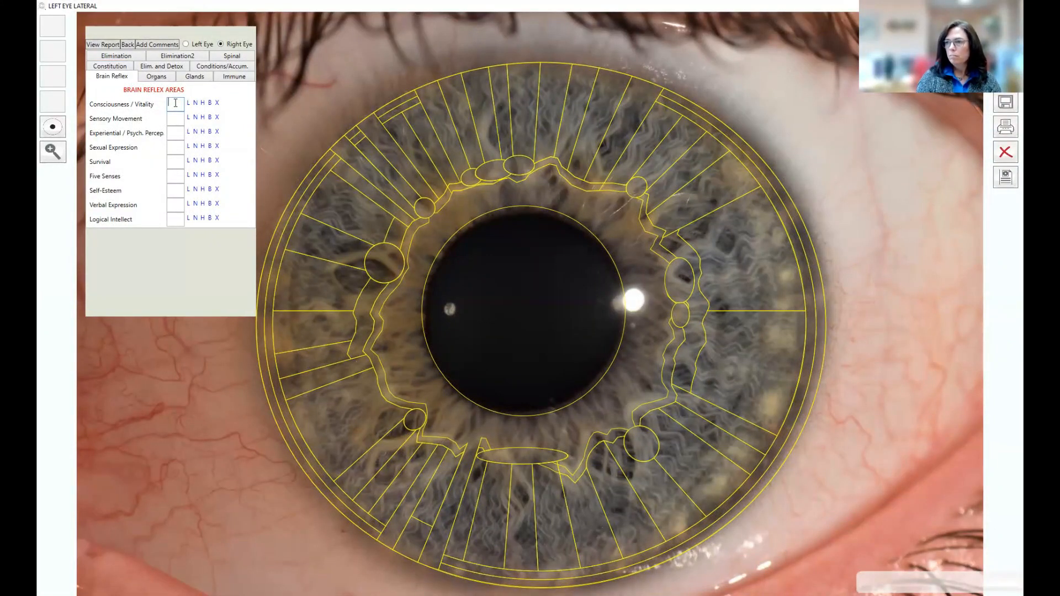
Step: Rate the nine Brain Reflex areas N, N, B, N, B, B, N, N, N from Consciousness / Vitality down
text(N)
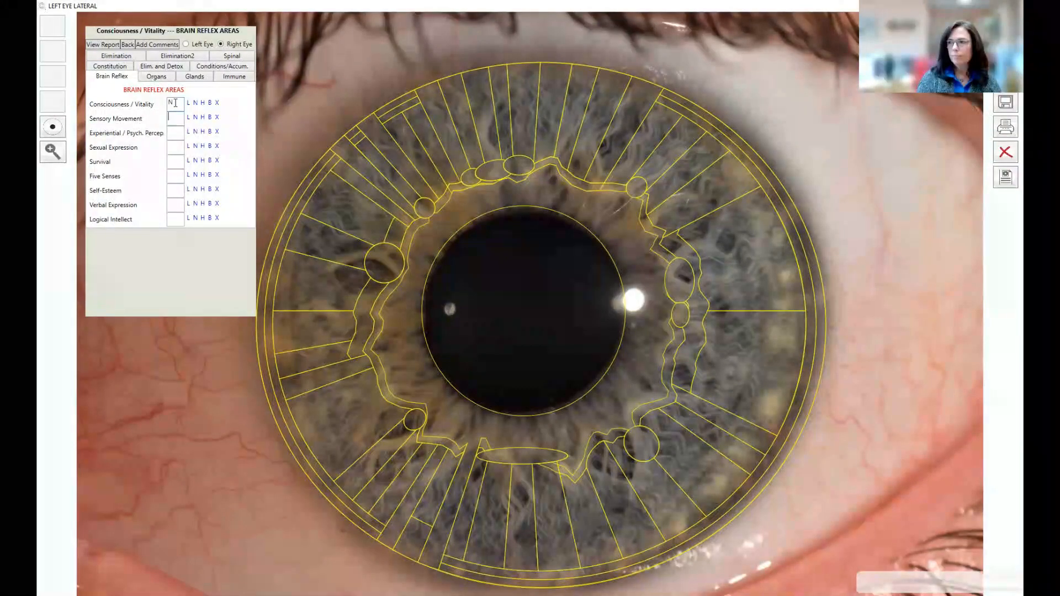
text(NBNBBNNN)
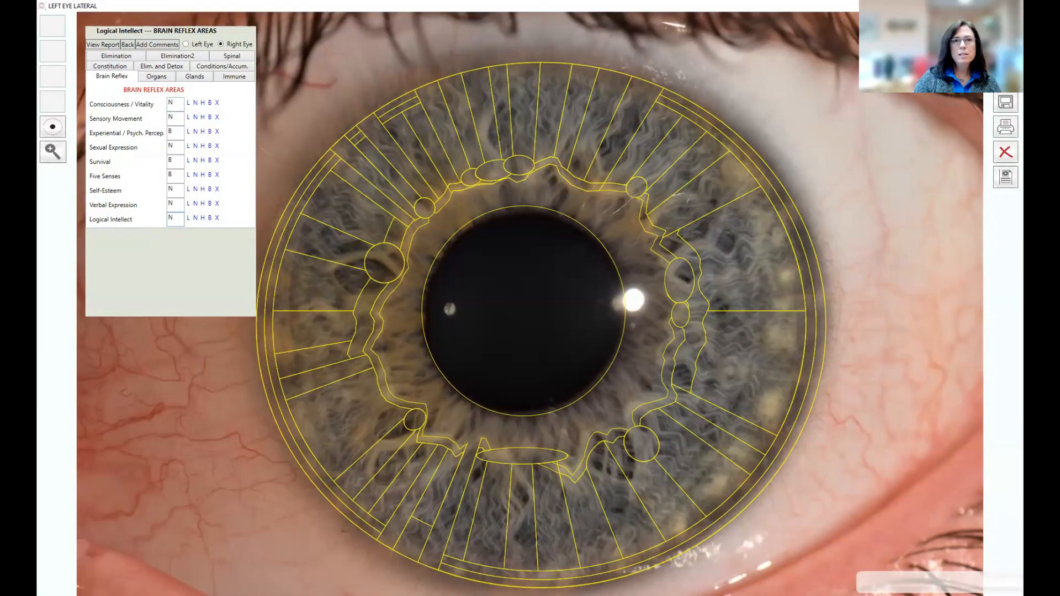
Step: Restore the Left Eye Lateral window to a smaller size and move and narrow it aside
double_click(334, 5)
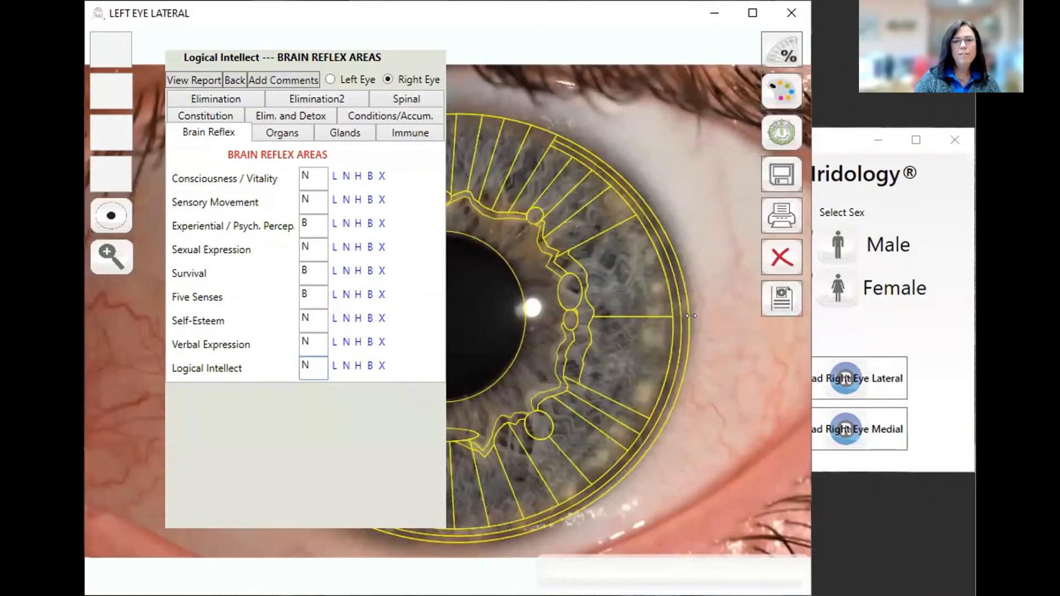
drag(539, 8, 486, 11)
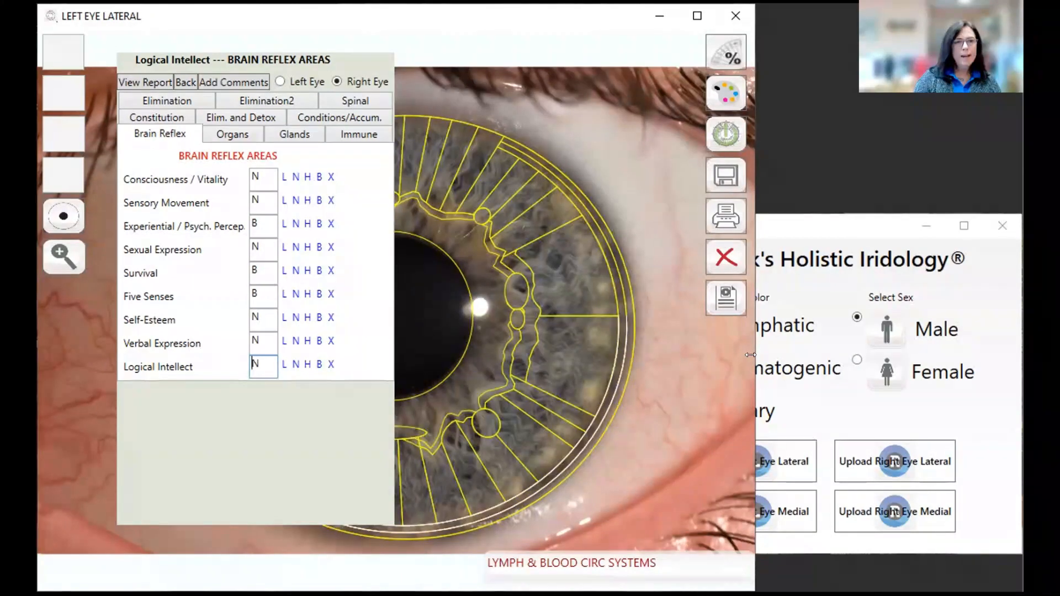
drag(751, 355, 493, 343)
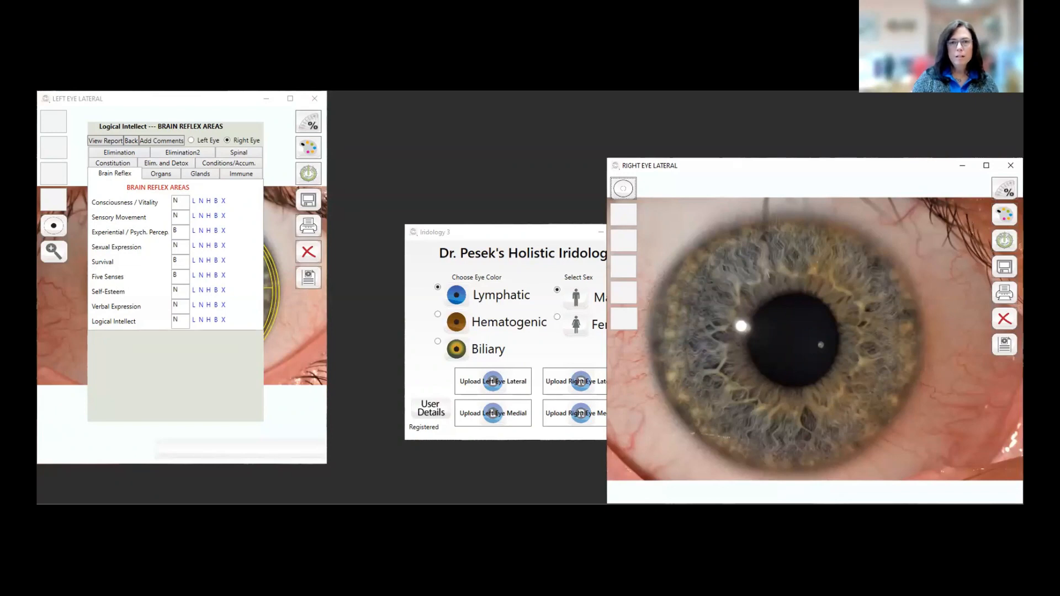
Step: Enlarge and raise the Right Eye Lateral window, then mark the first iris-edge point
drag(607, 504, 348, 568)
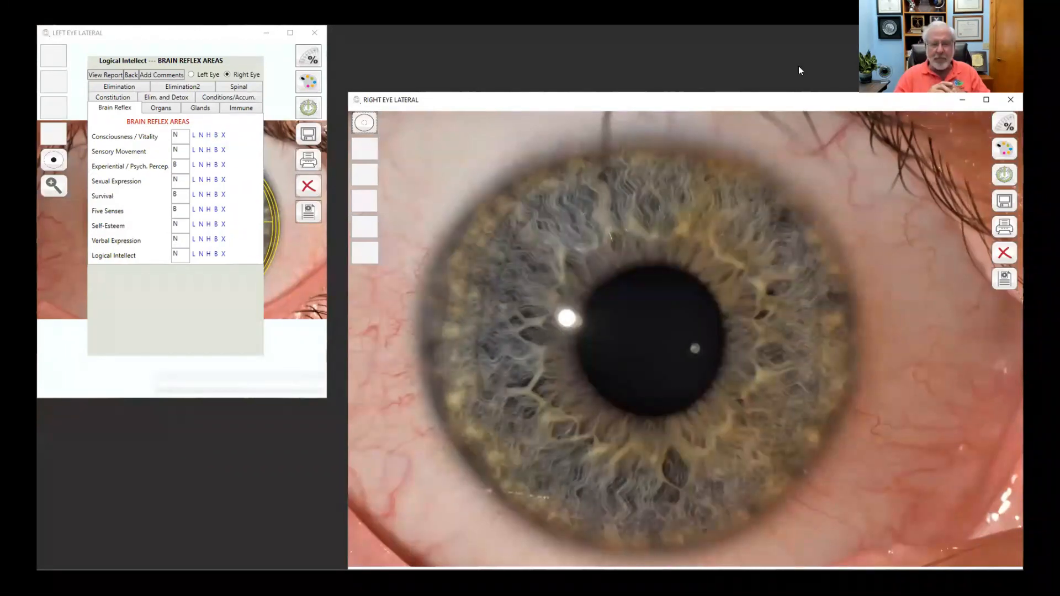
drag(797, 100, 794, 53)
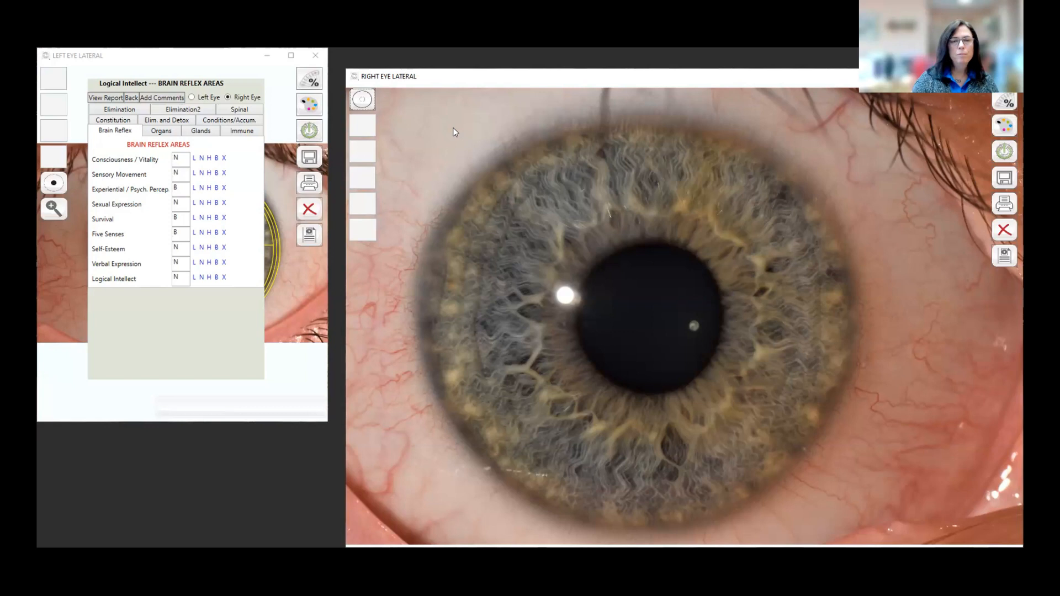
click(632, 121)
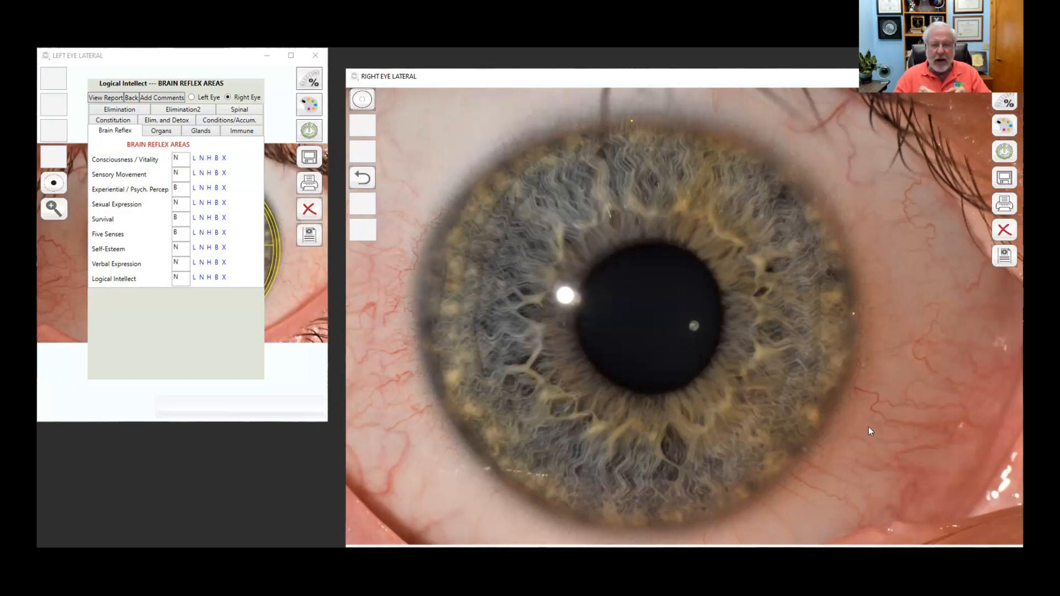
Step: Complete the iris circle with two more edge points, then define the collarette with its points
click(646, 529)
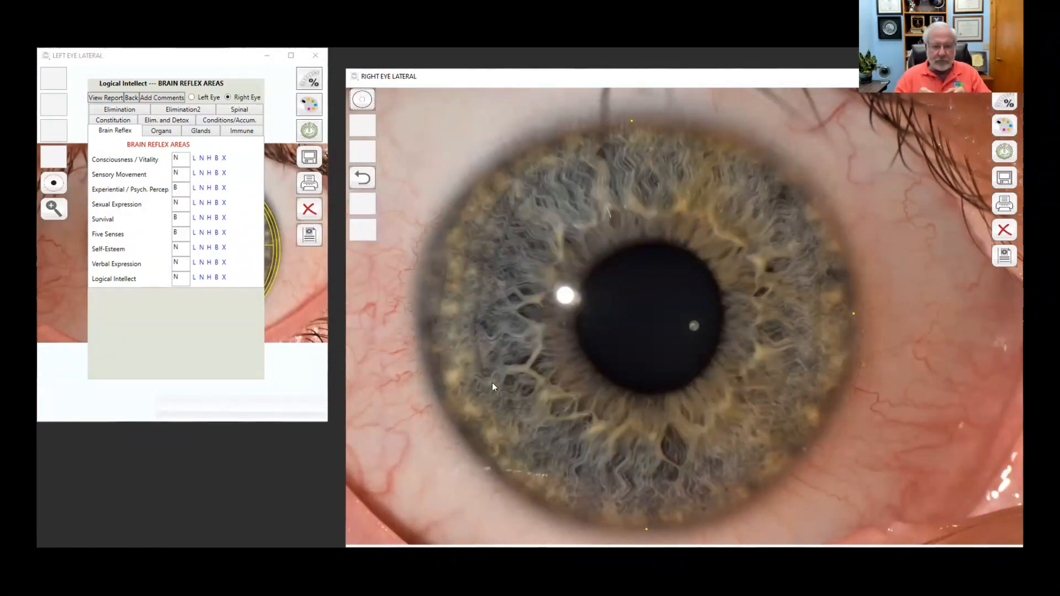
click(416, 301)
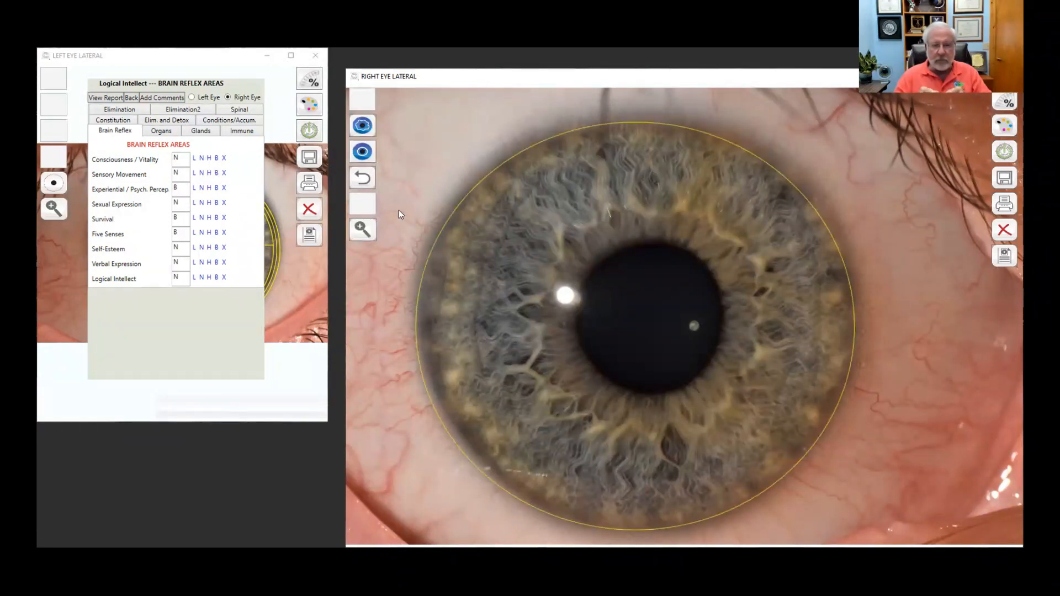
click(364, 155)
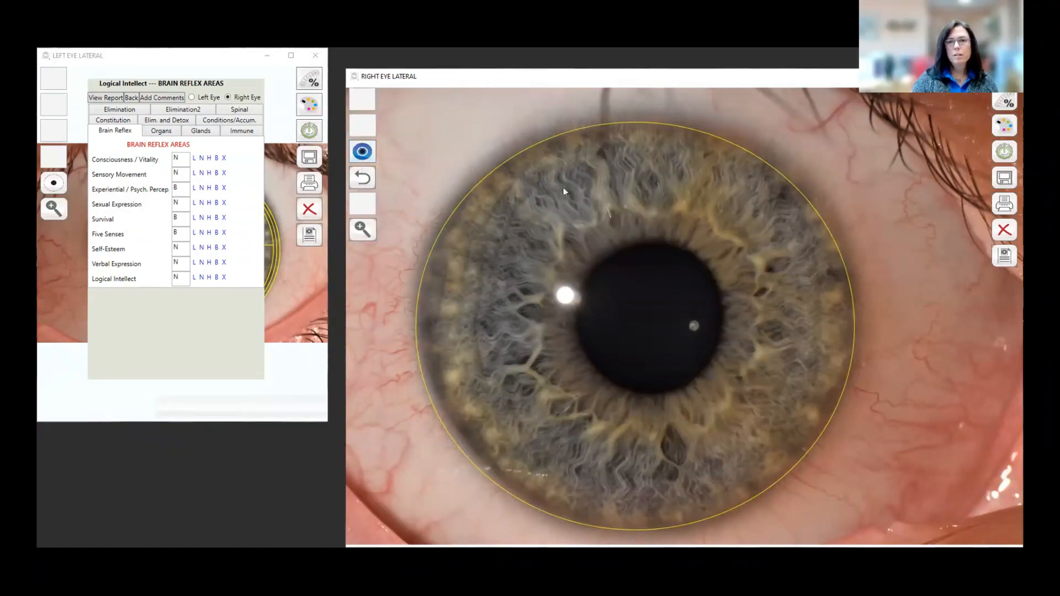
click(639, 208)
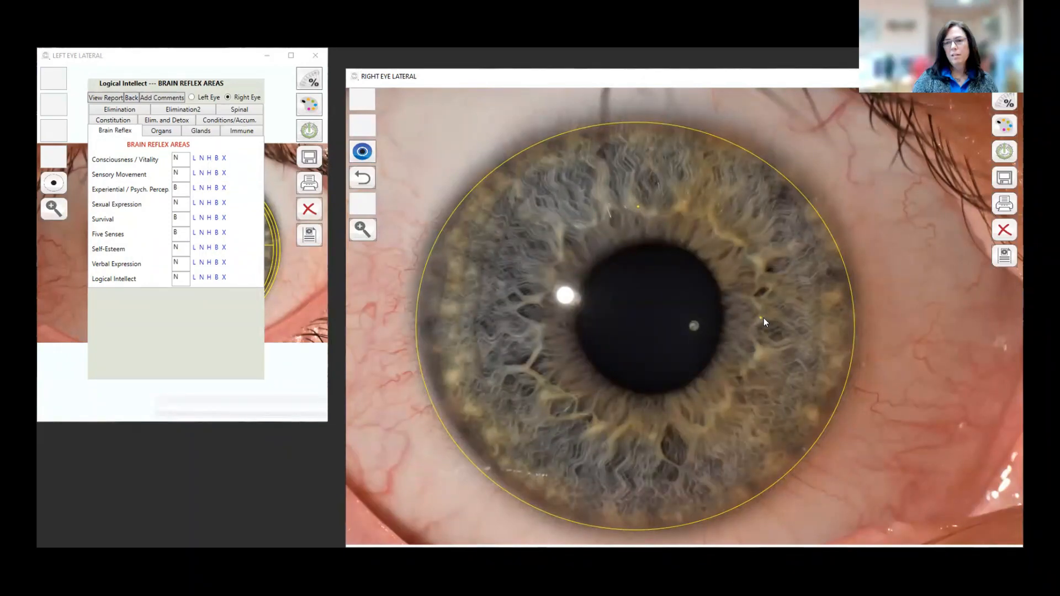
click(531, 310)
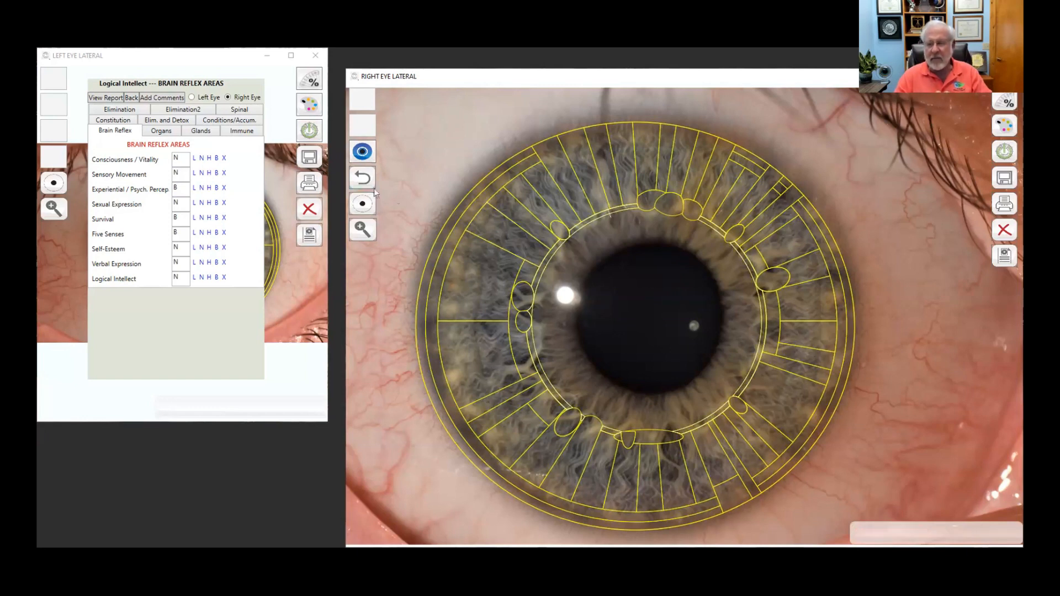
Step: Fit the pupil circle with edge points, hide the chart overlay, and bring up Save As
click(362, 202)
click(652, 237)
click(728, 313)
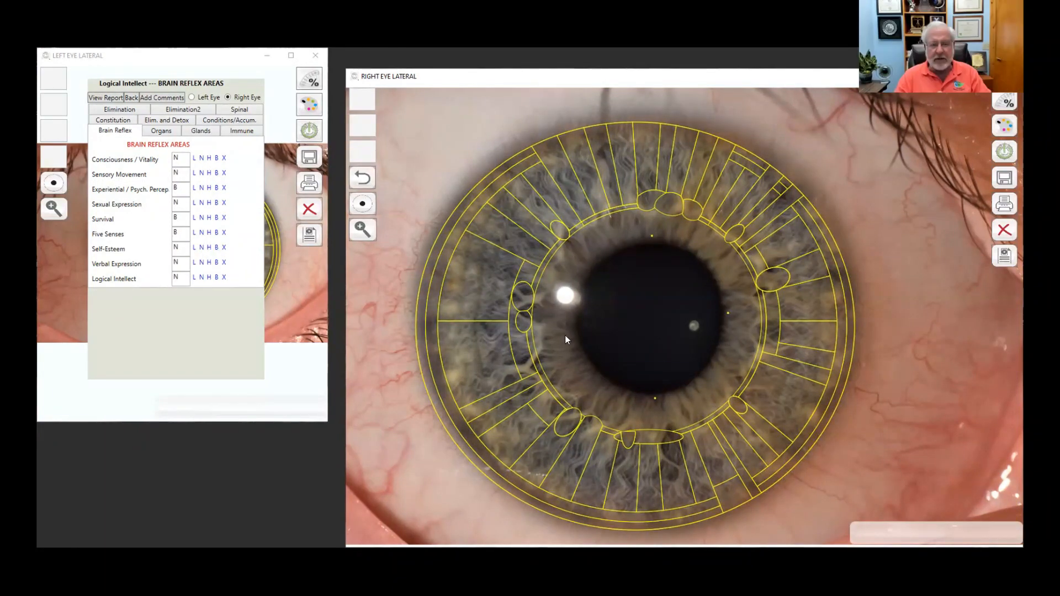
click(572, 313)
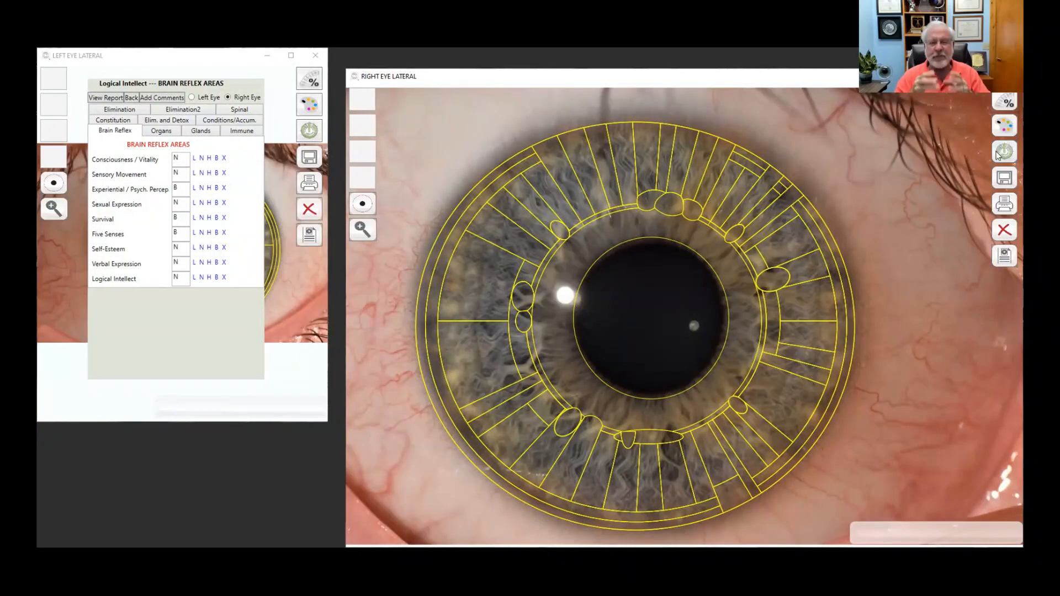
click(1003, 151)
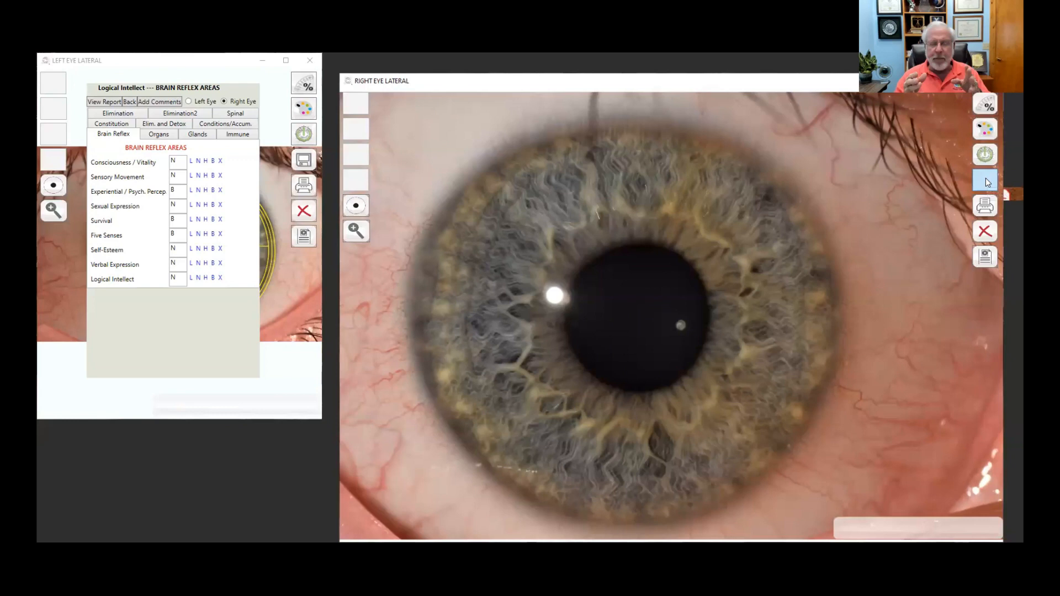
click(986, 178)
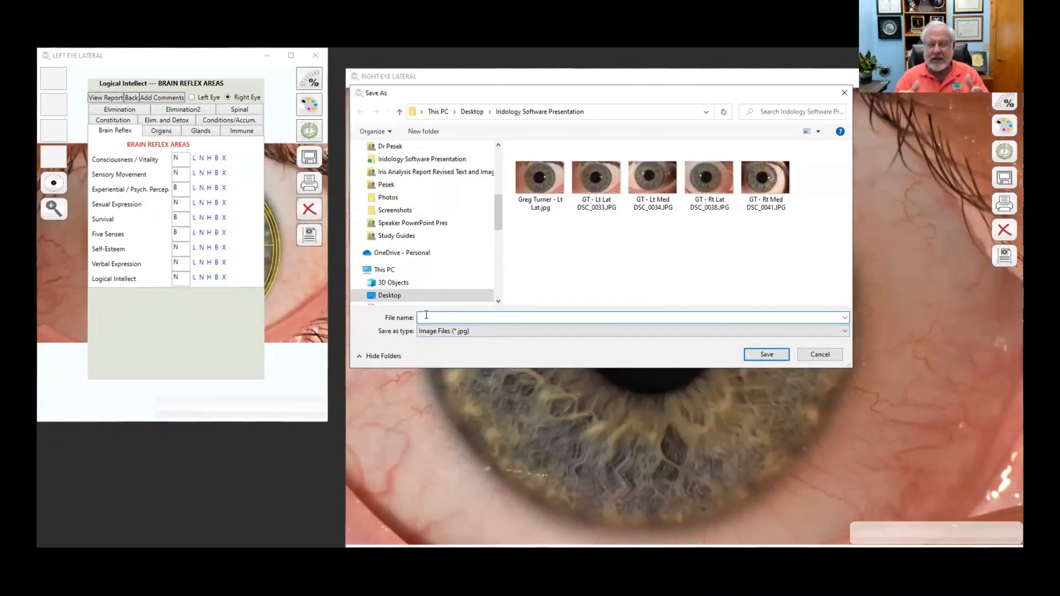
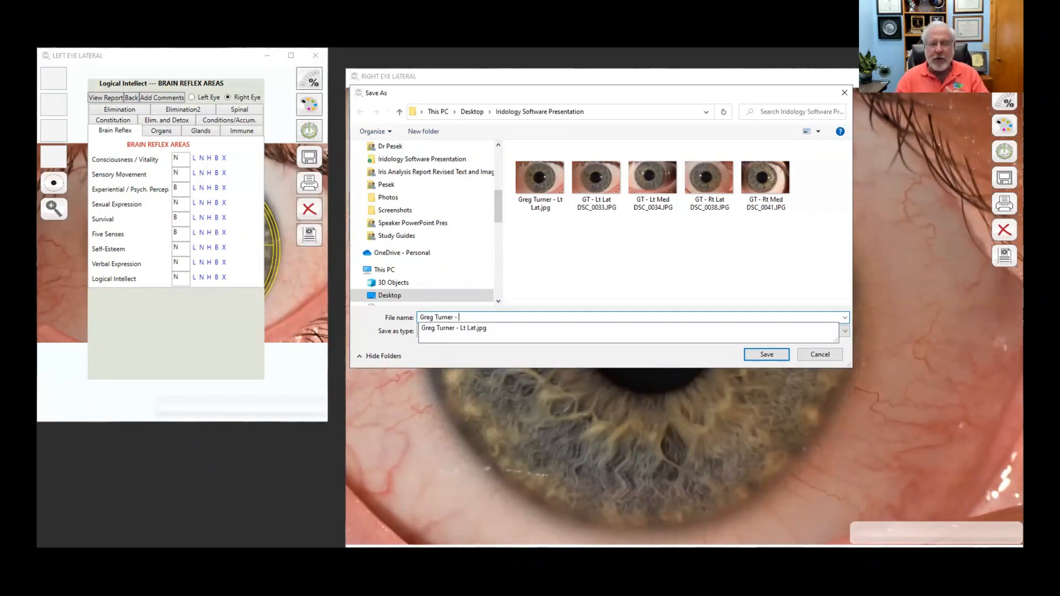
Step: Save the right eye image as a JPG named with the patient's name plus ' - Rt Lat'
text(Rt Lat)
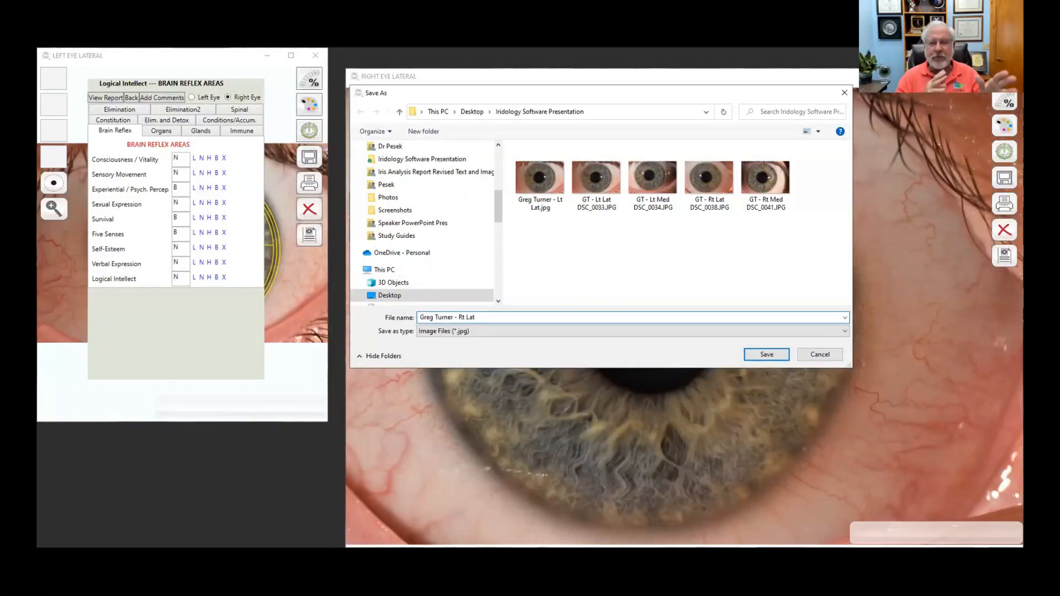
click(765, 355)
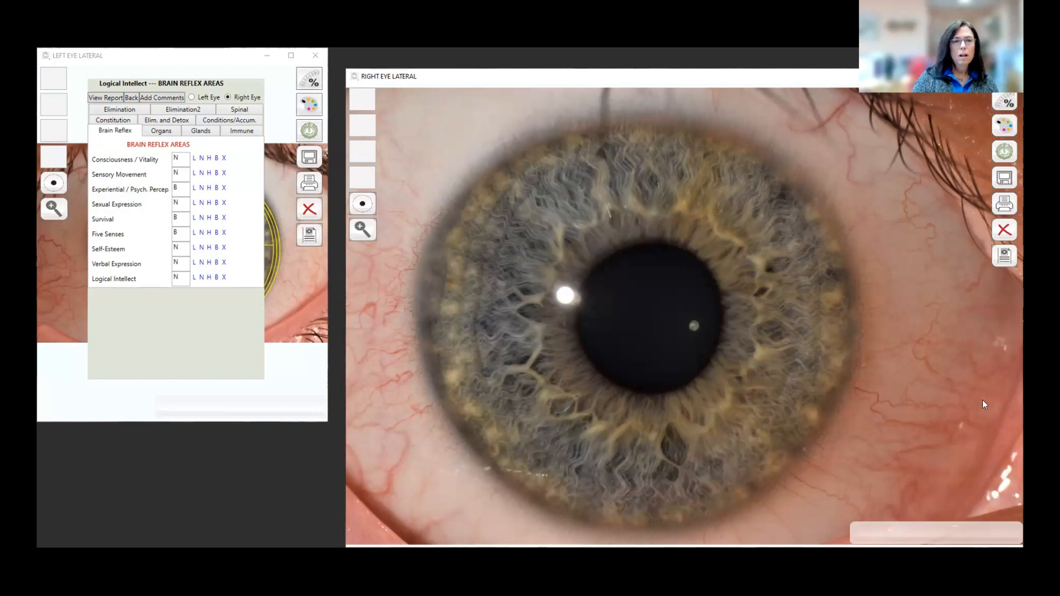
click(158, 134)
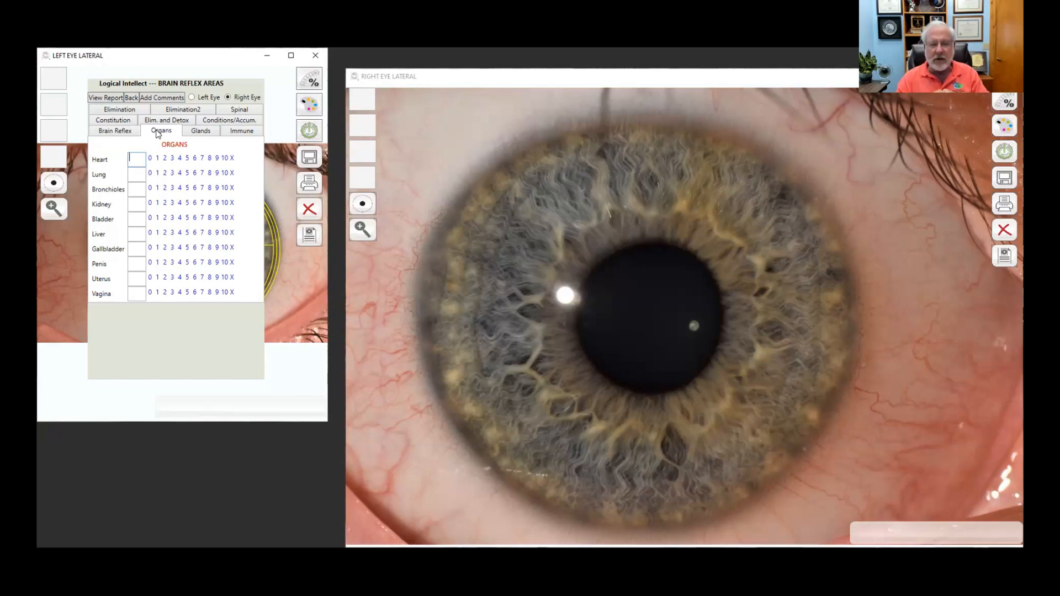
text(7)
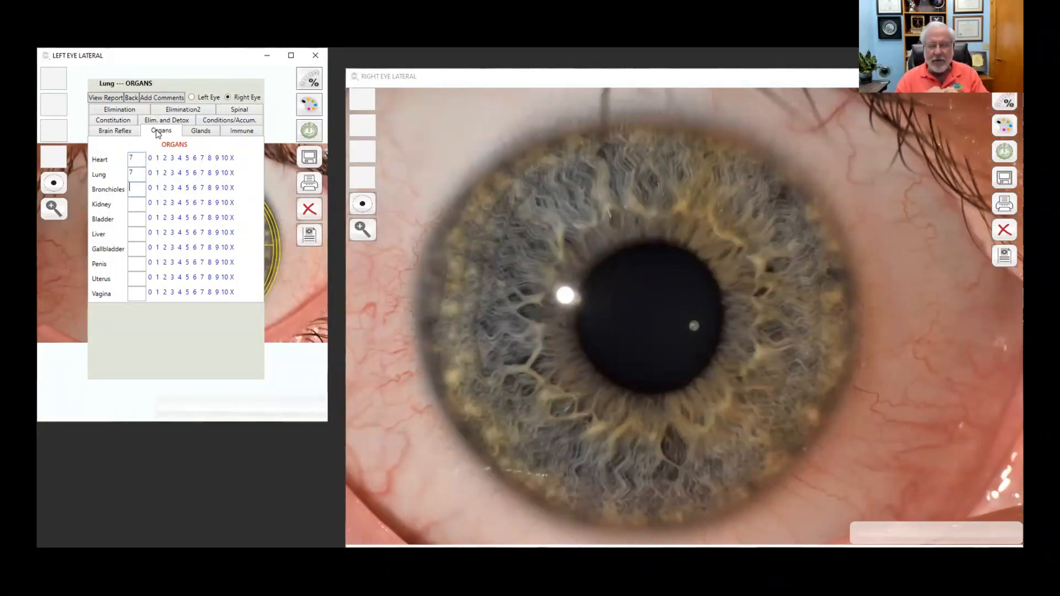
text(7776)
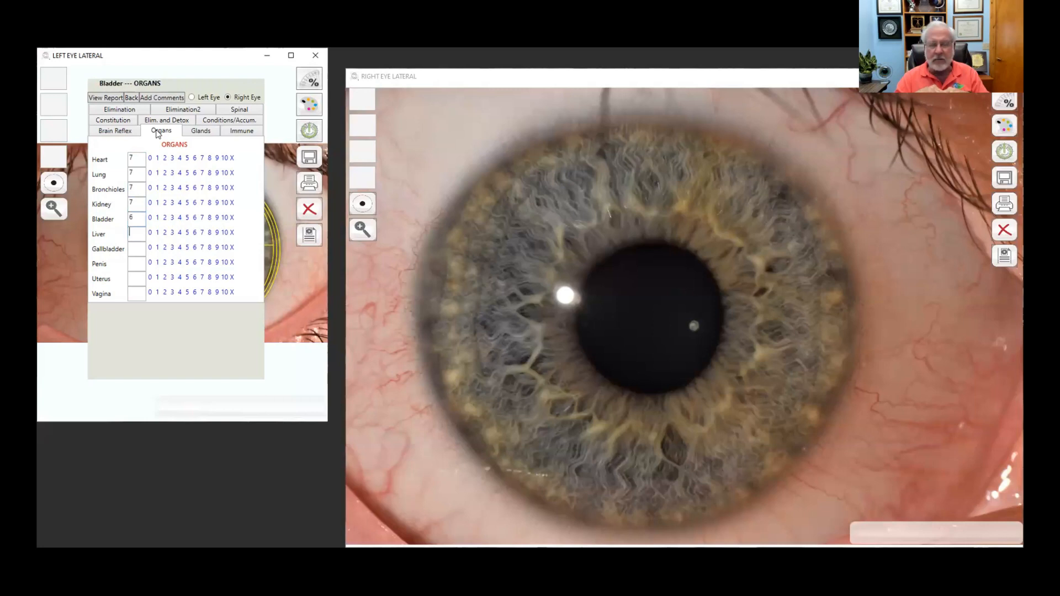
text(67600)
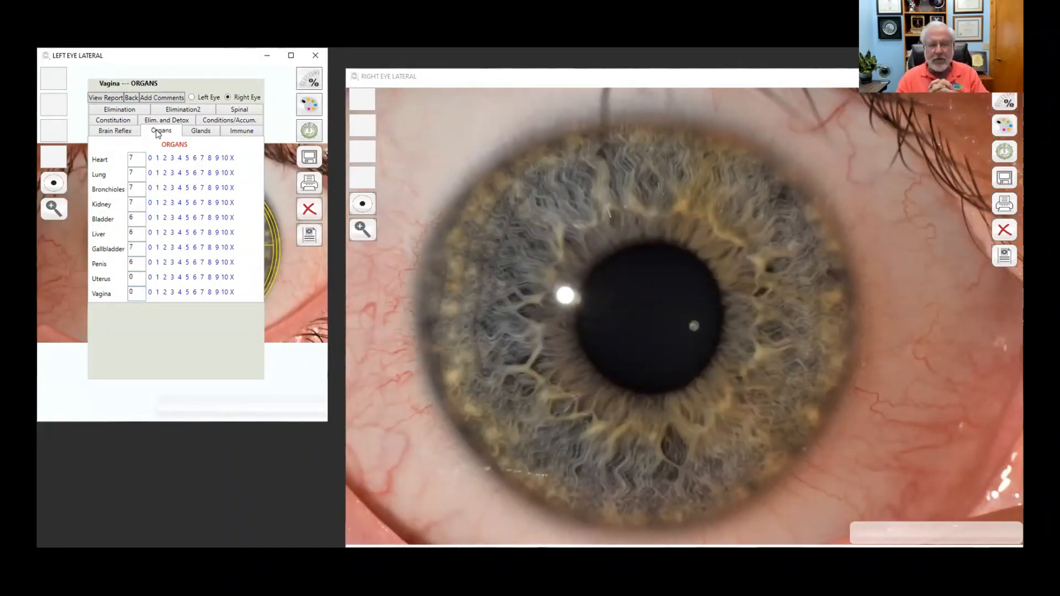
click(202, 131)
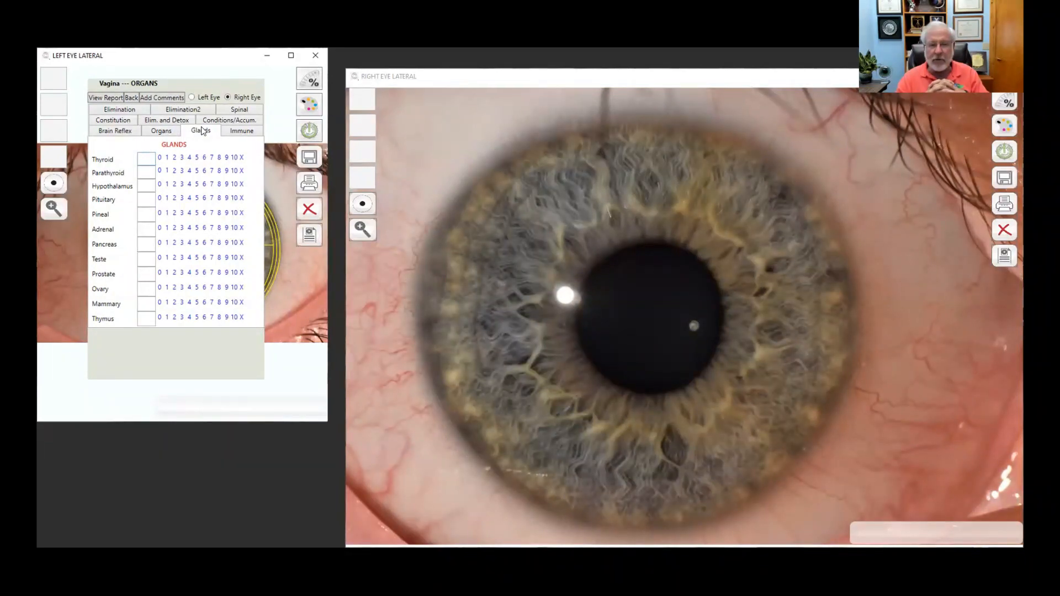
text(67)
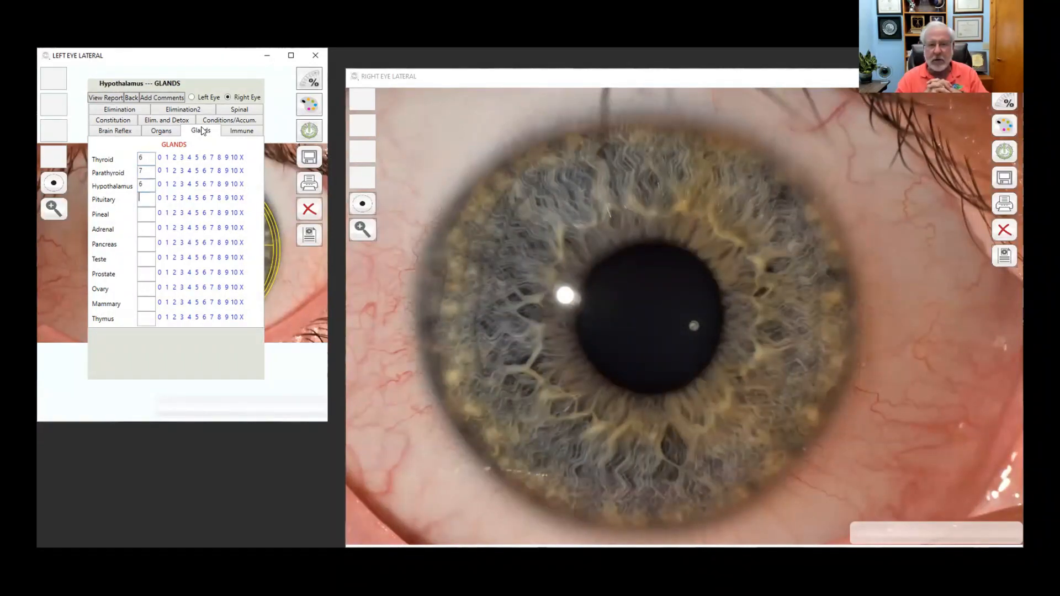
text(6666)
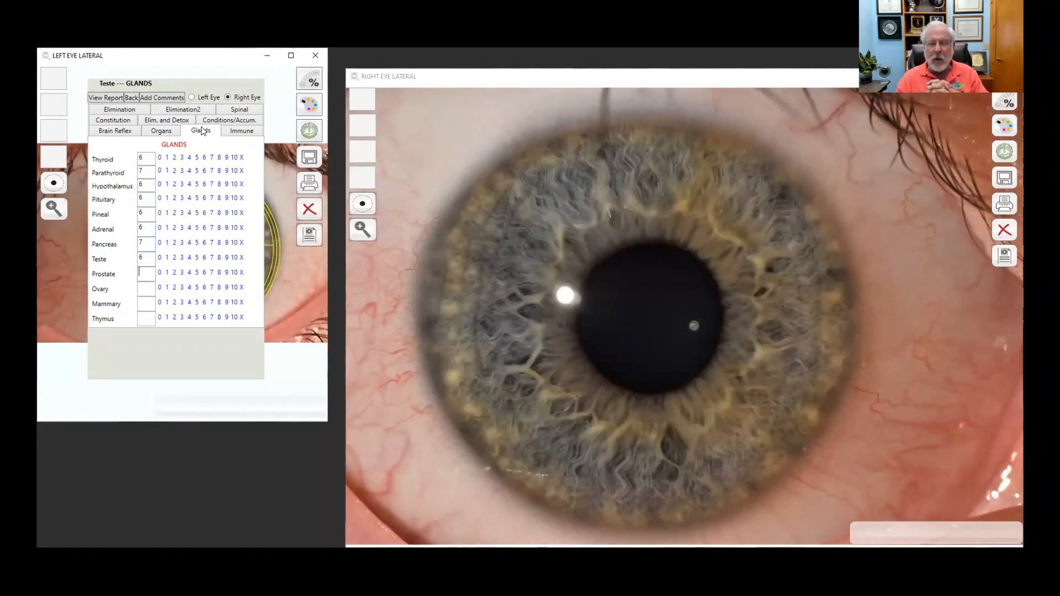
text(766007)
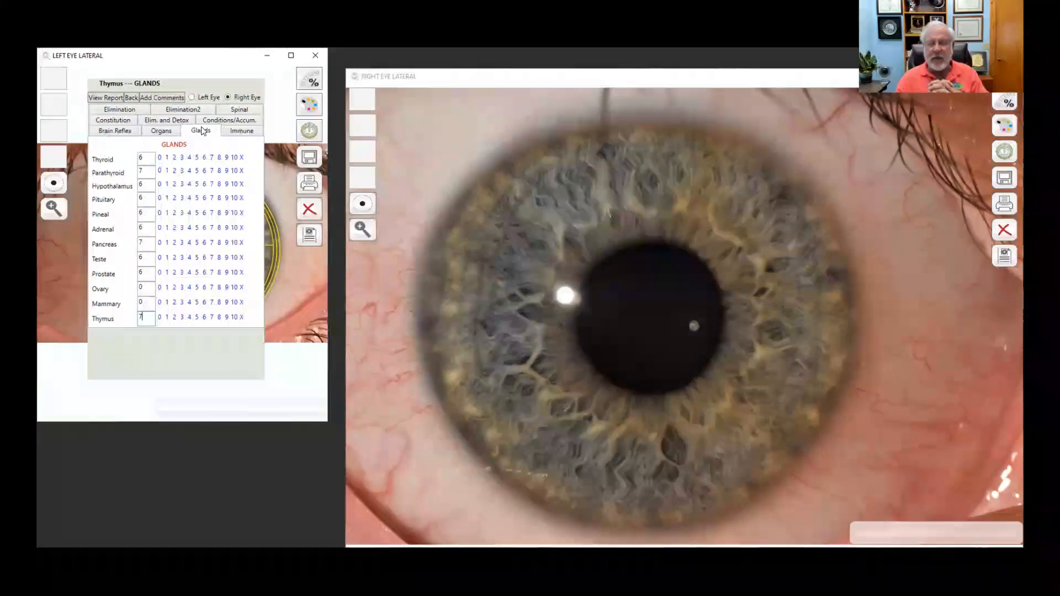
Step: Enter Immune scores 8, 0, 6, 6, 7, with Nutrient Assimilation L and Stomach Acidity W
click(232, 135)
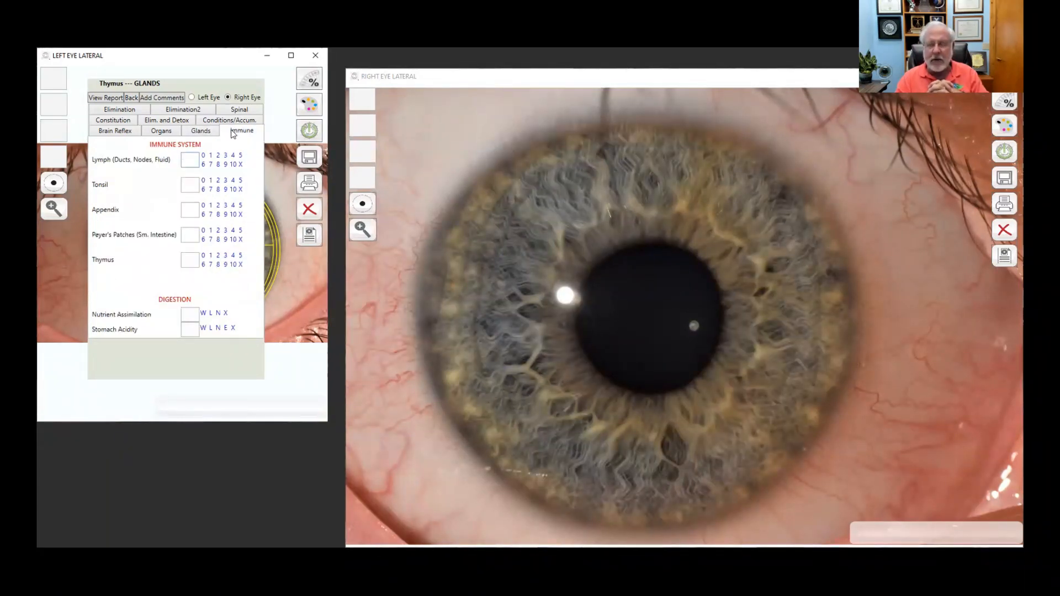
text(80)
text(66)
text(7)
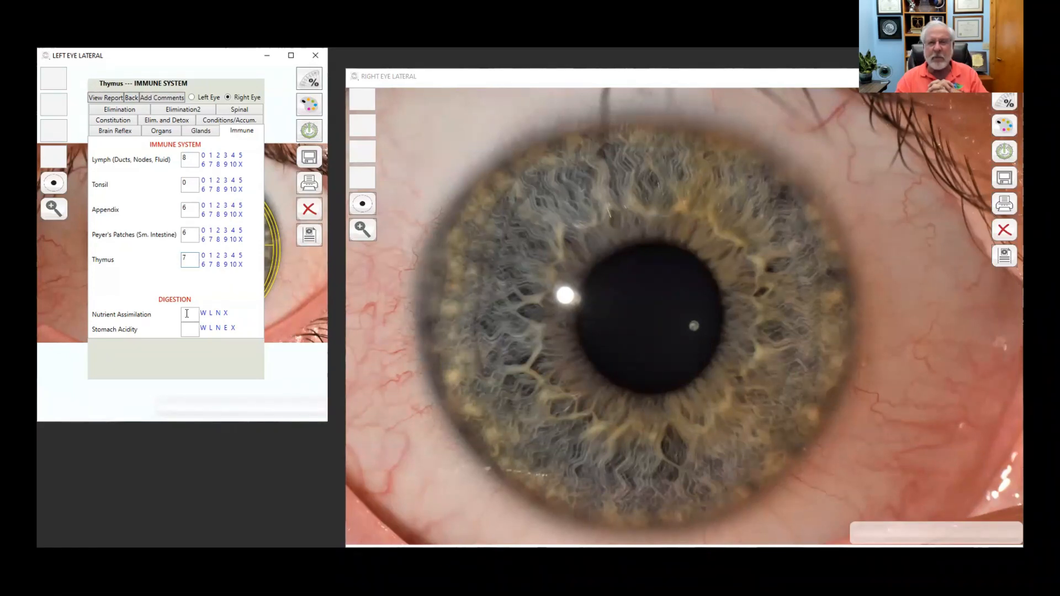
text(L)
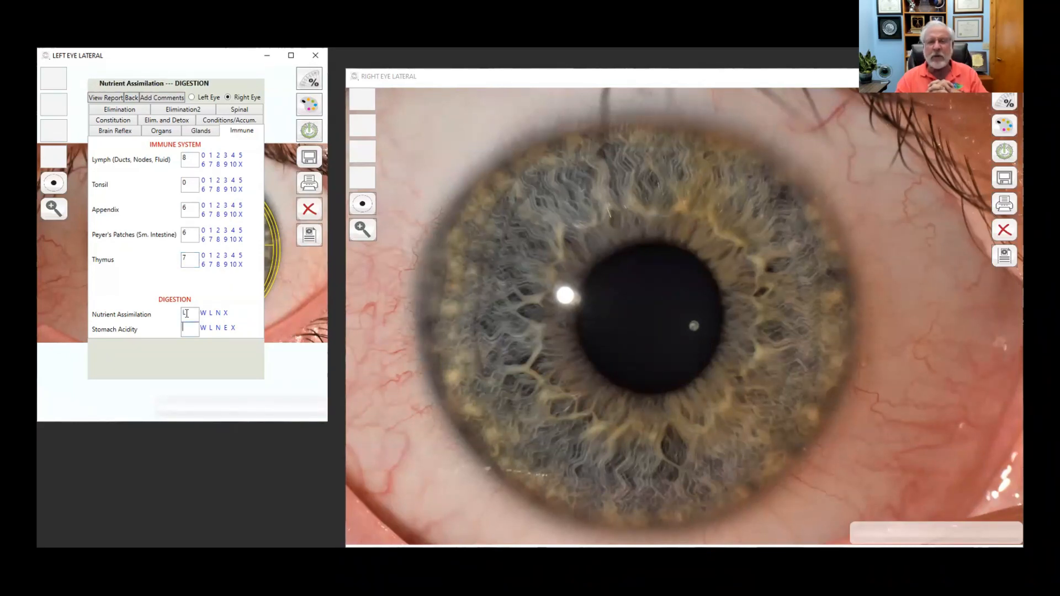
text(W)
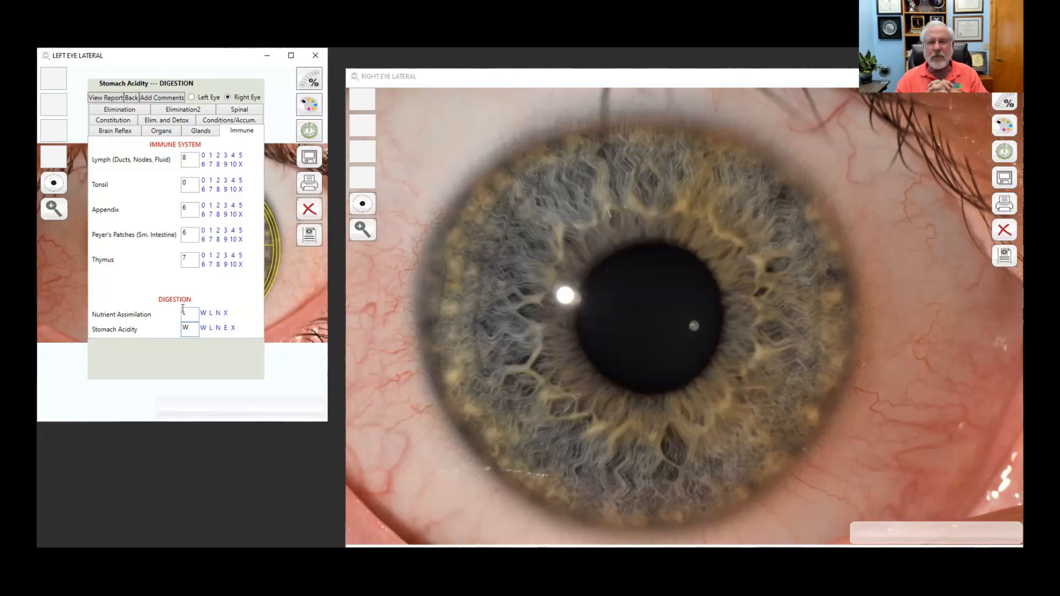
Step: Rate Elimination (Small Intestine 6, Cecum 7) and Ascending Colon 7 with Pockets Y, Sluggish Y, Strictures N
click(126, 110)
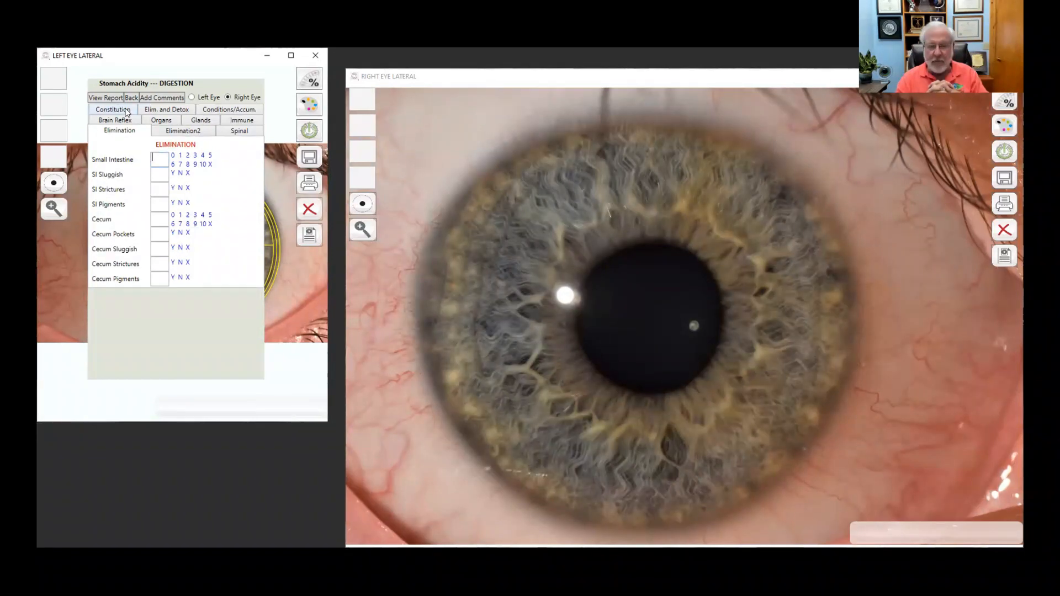
text(6)
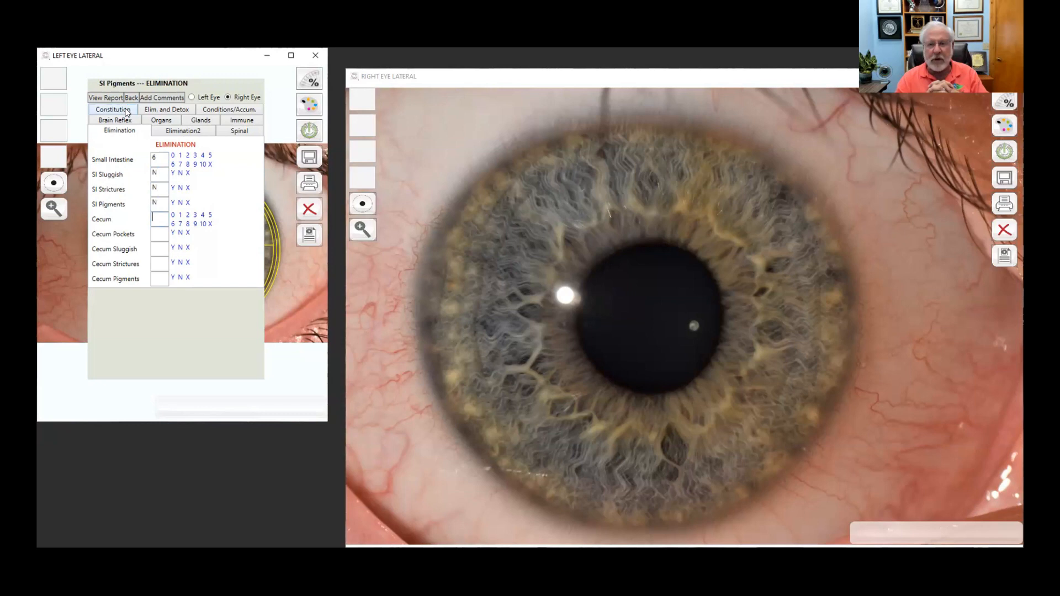
text(NNN7Y)
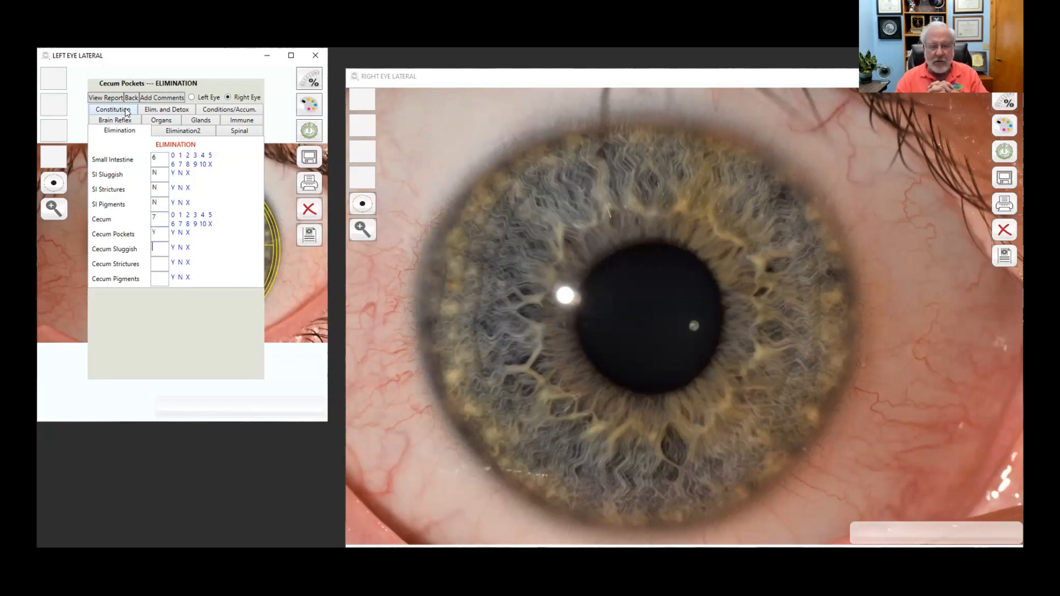
text(NNN)
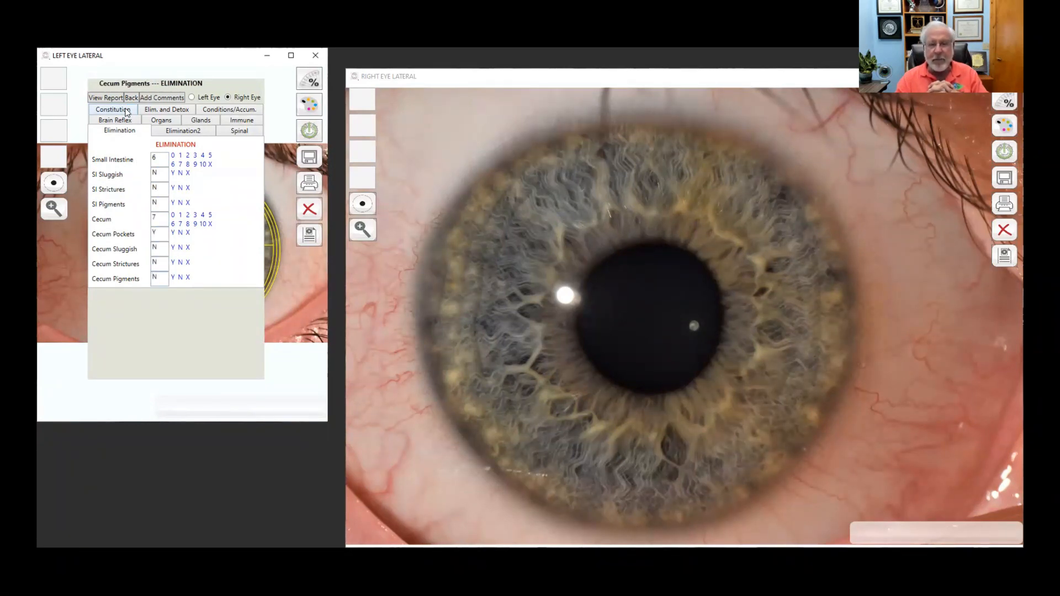
click(182, 131)
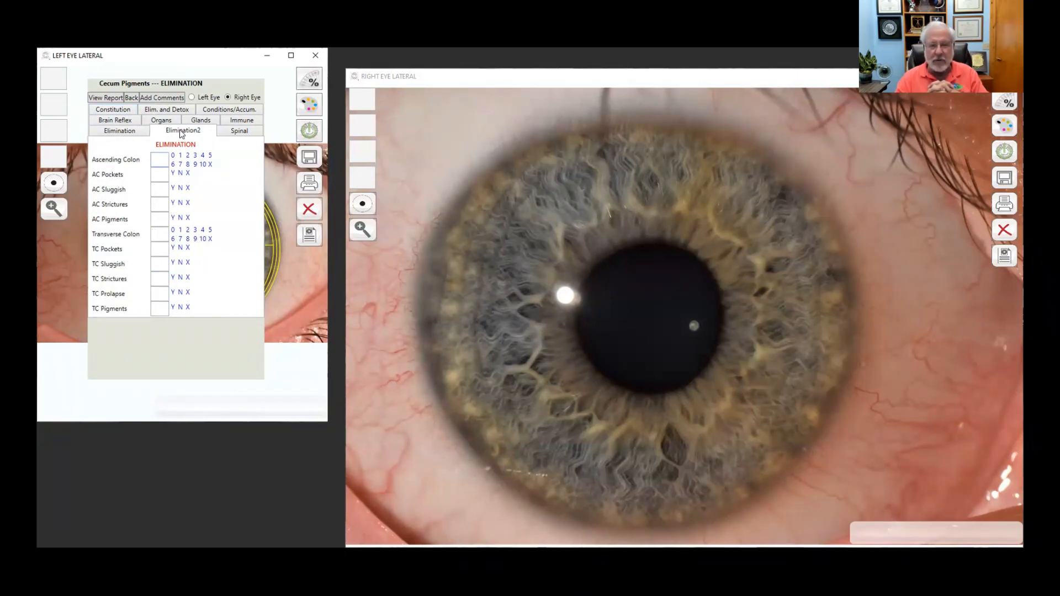
text(7)
key(Tab)
text(Y)
key(Tab)
text(Y)
key(Tab)
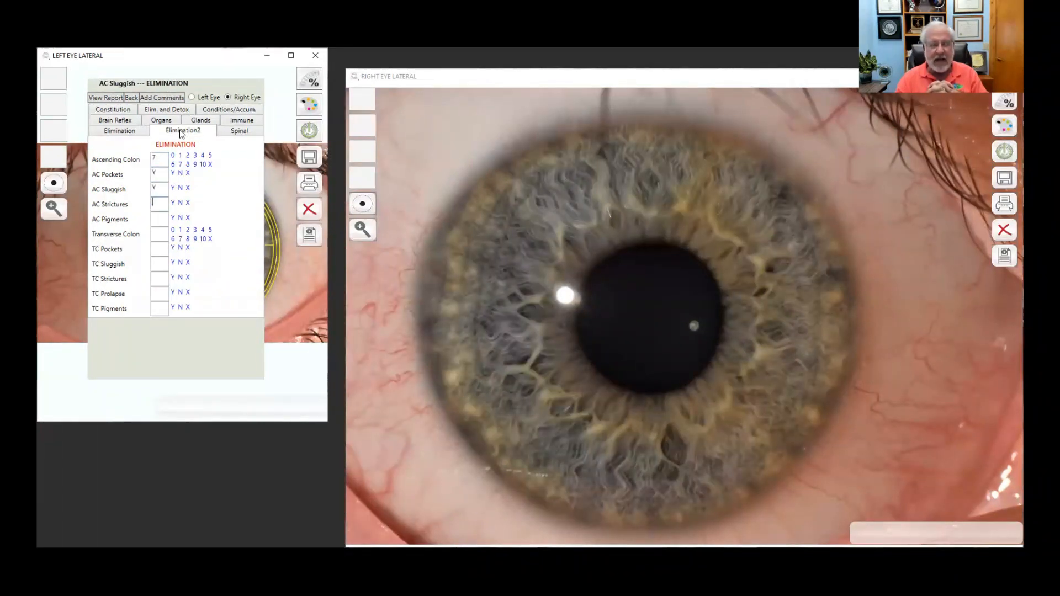
text(N)
key(Tab)
Step: Rate Transverse Colon 6 and fill its remaining fields, ending with TC Pigments N
text(N)
key(Tab)
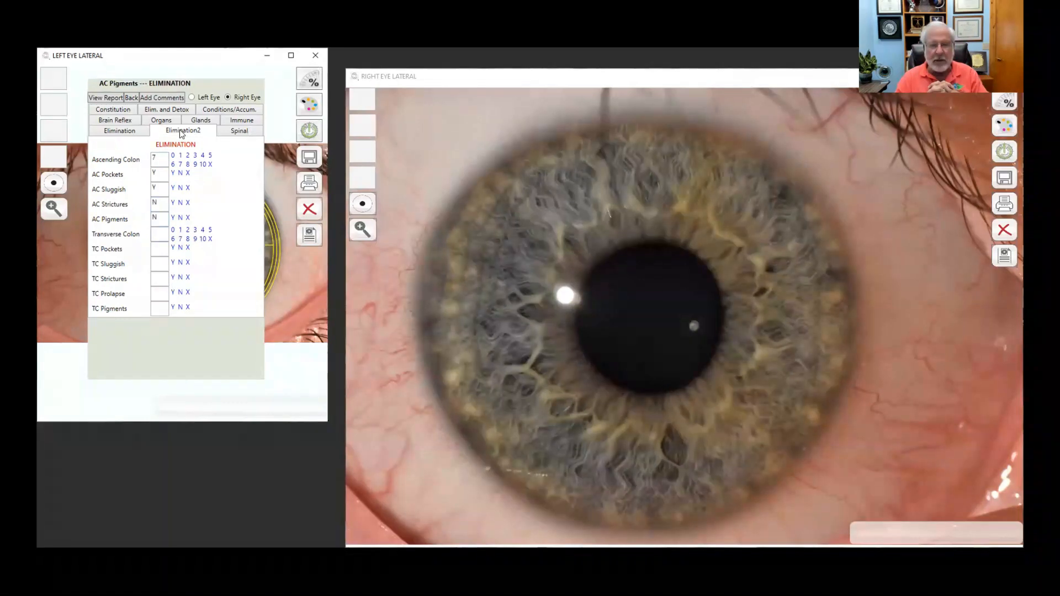
text(6)
key(Tab)
text(Y)
key(Tab)
text(N)
key(Tab)
text(N)
key(Tab)
text(N)
key(Tab)
text(N)
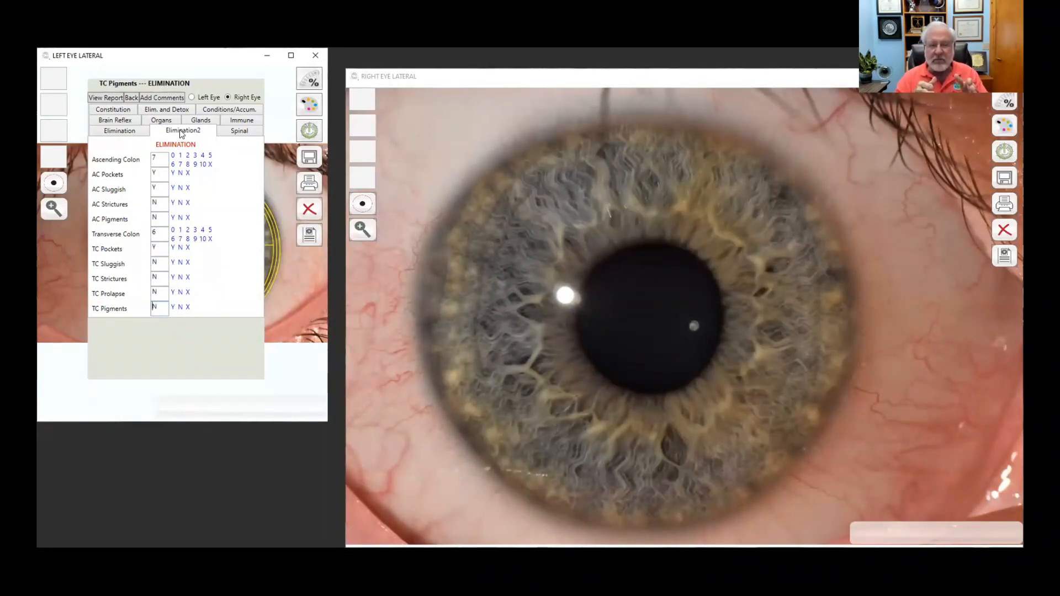
Step: On the Spinal tab, enter 6 for Cervical and Thoracic, moving field to field
click(240, 133)
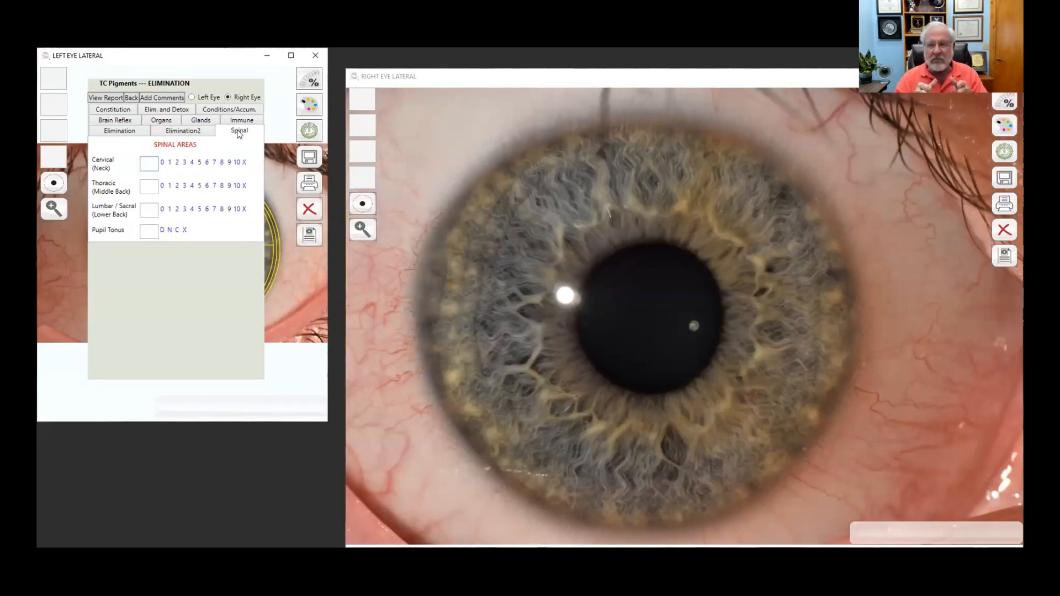
text(6)
key(Tab)
text(6)
key(Tab)
text(6)
key(Tab)
text(N)
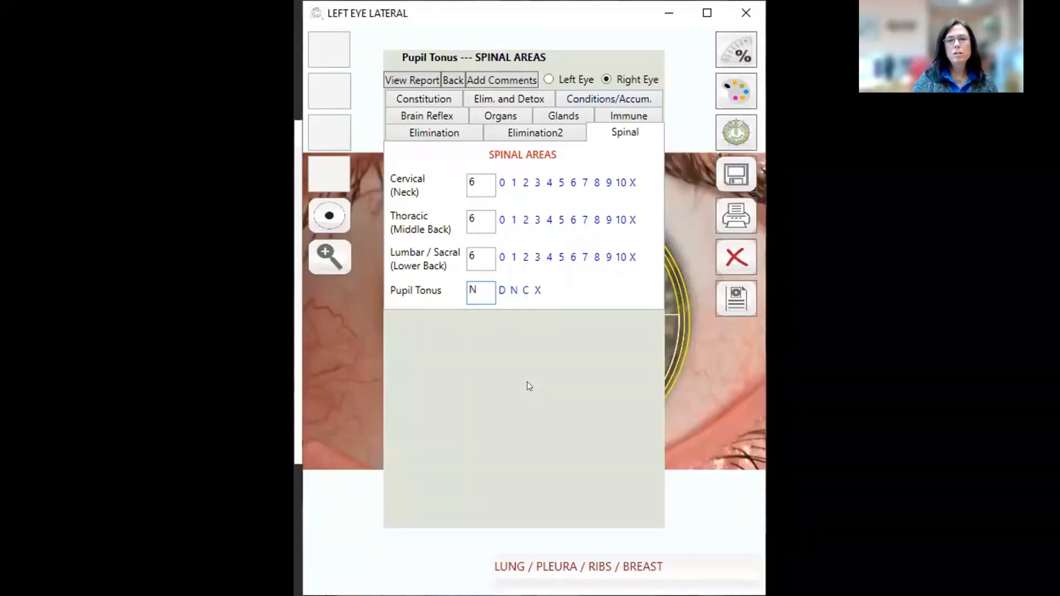
Step: Open Add Comments and drop down the Body System list
click(491, 78)
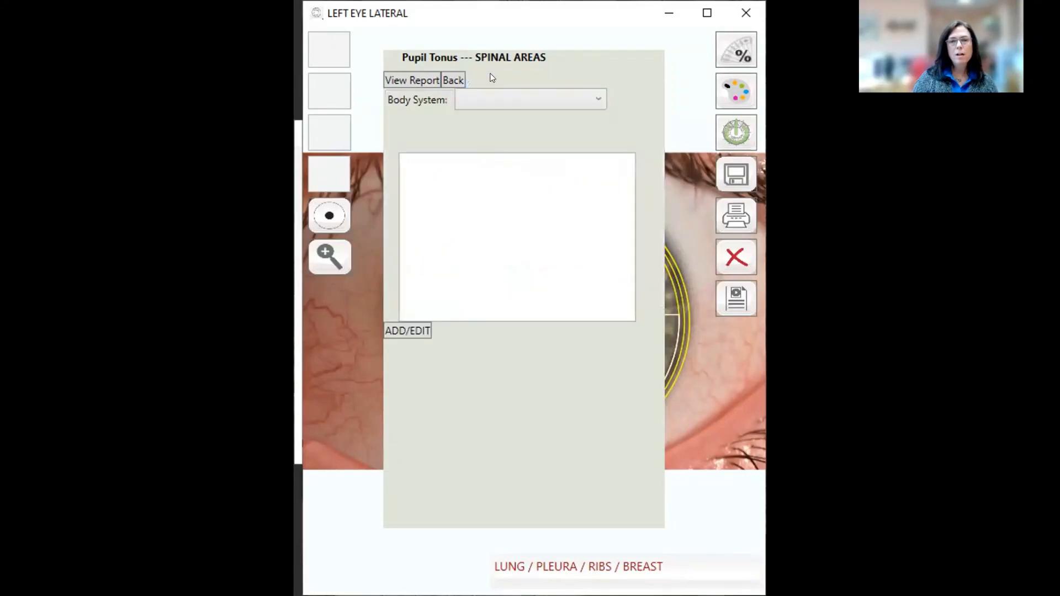
click(597, 101)
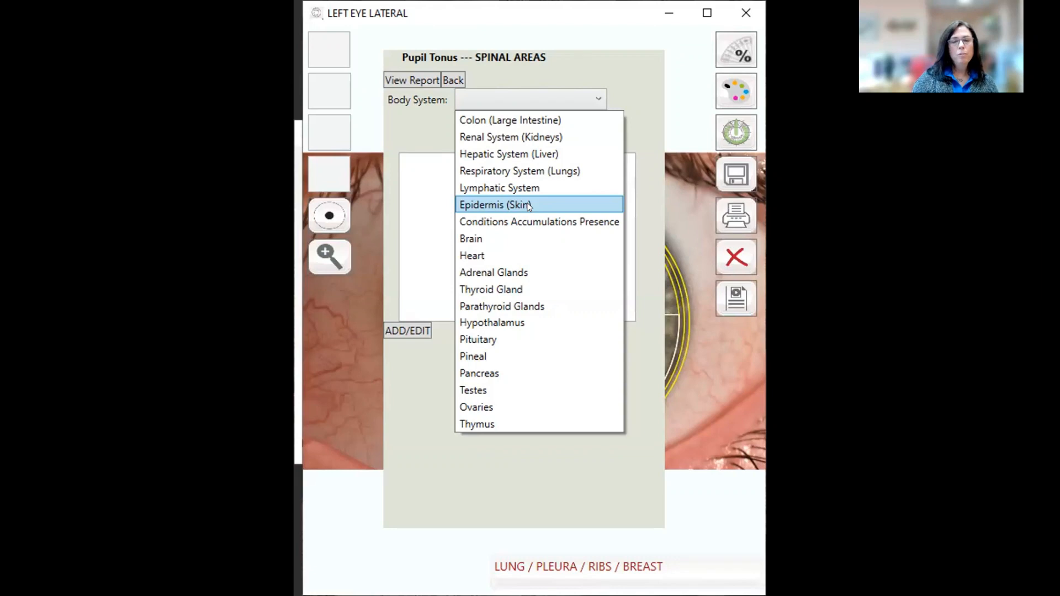
Step: Choose Epidermis (Skin) and write 'Love your skin. Do dry skin brushing 10 min daily before shower.'
click(490, 204)
click(420, 168)
text(Love your skin. )
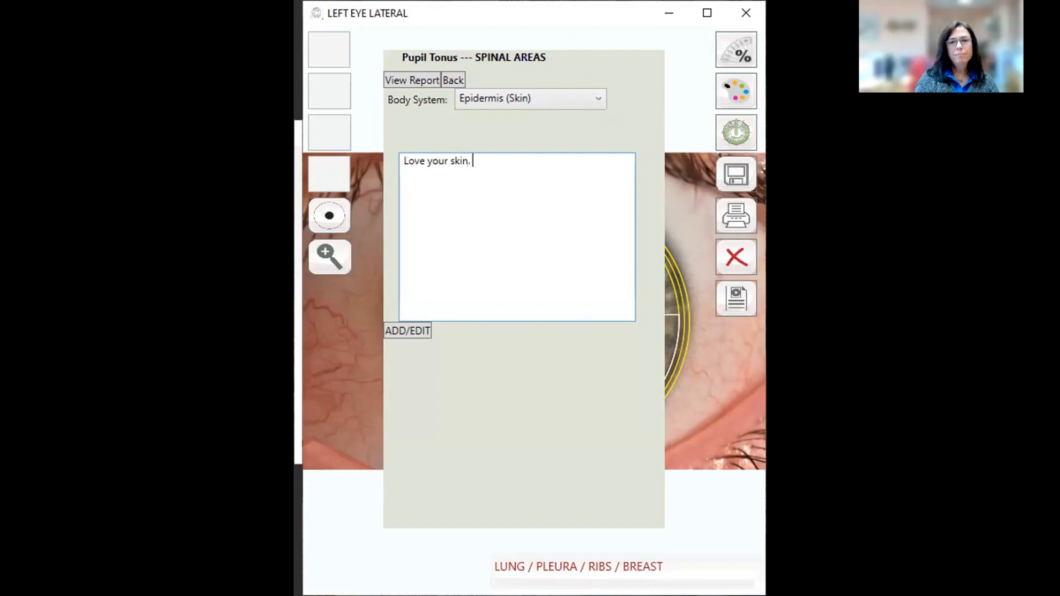
text(Skin)
key(BackSpace)
key(BackSpace)
key(BackSpace)
key(BackSpace)
text(Do )
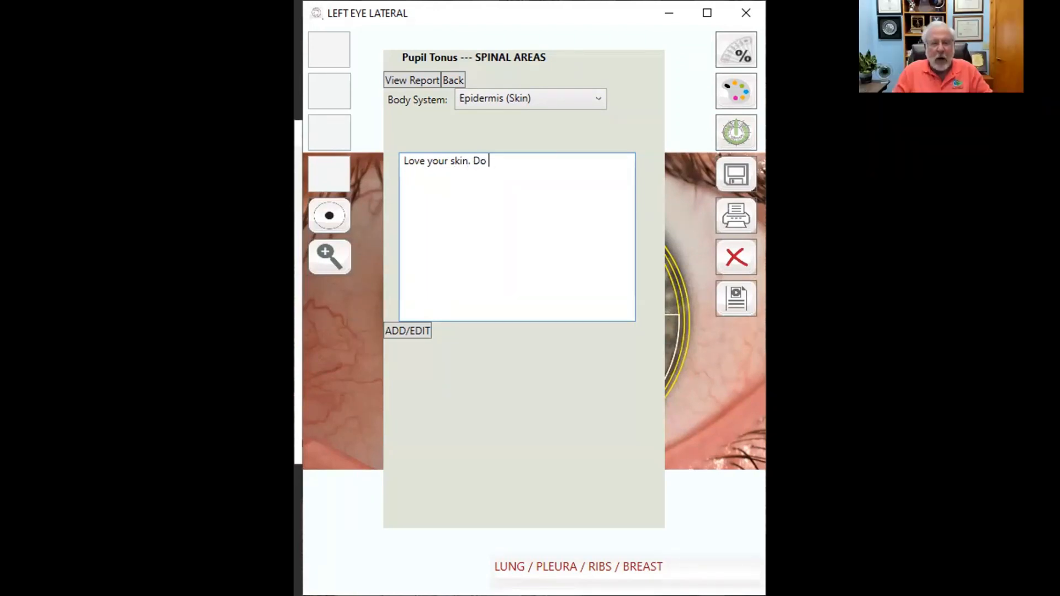
text(dry ski)
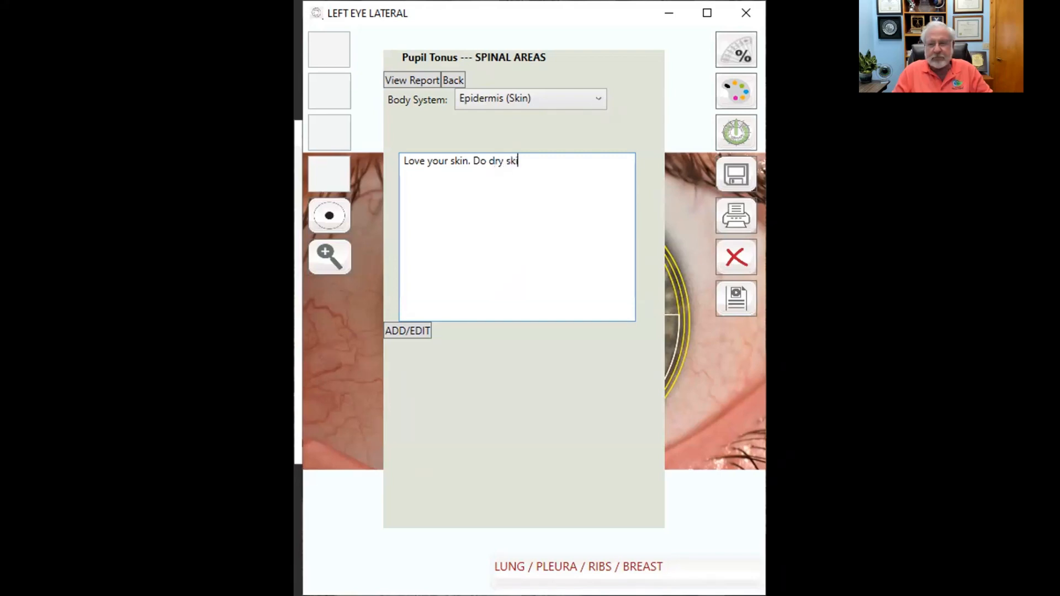
text(n bru)
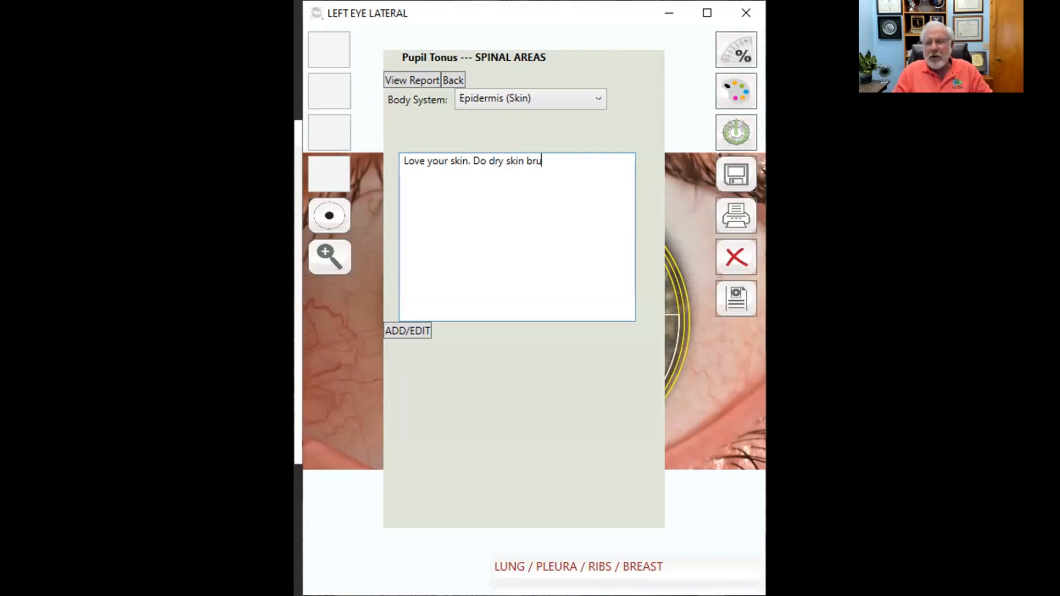
text(shing 10)
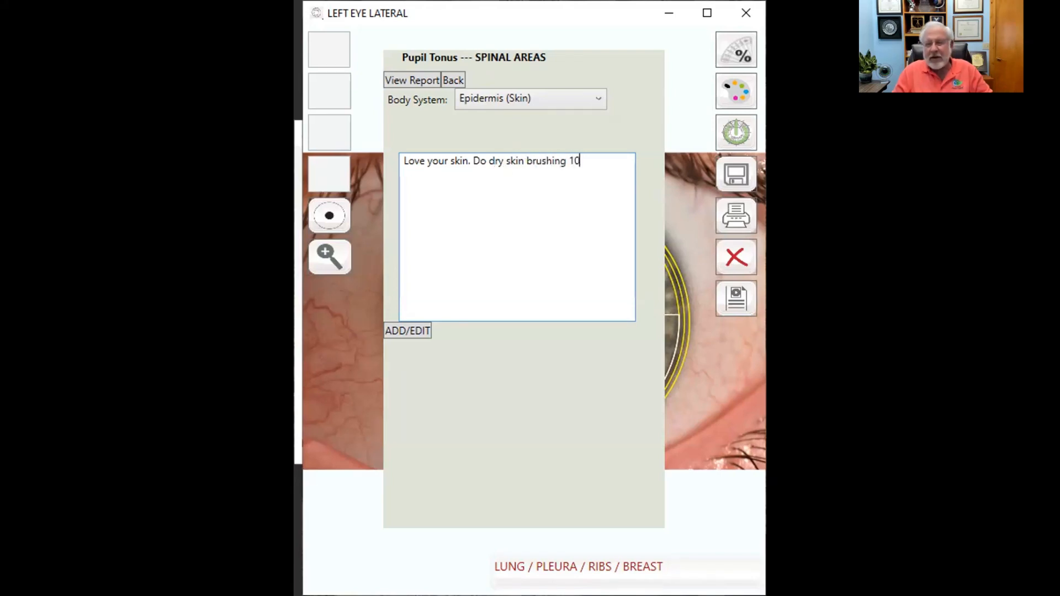
text( min day)
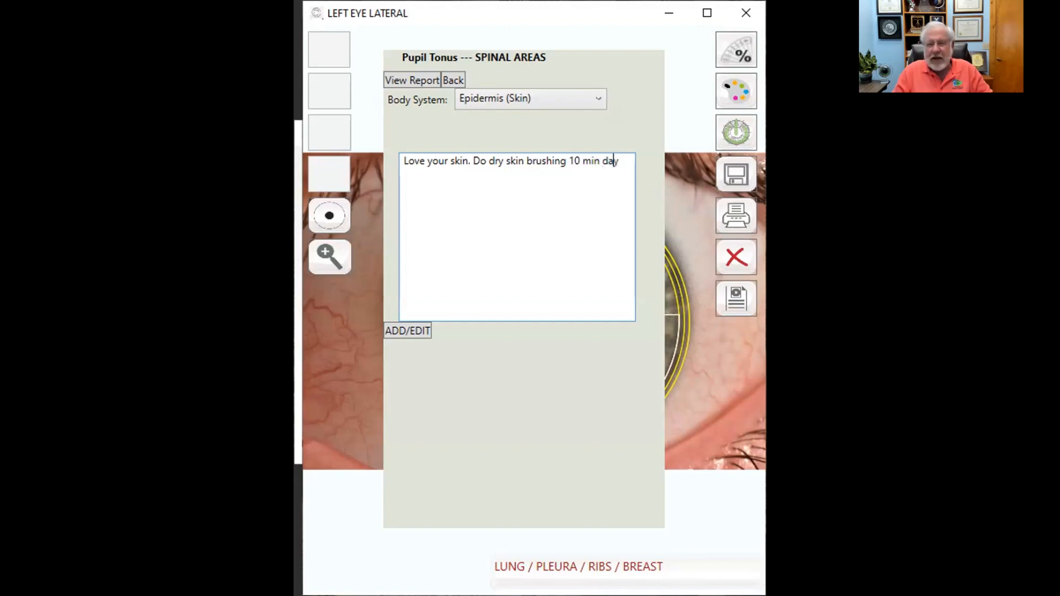
key(BackSpace)
text(ily before shower.)
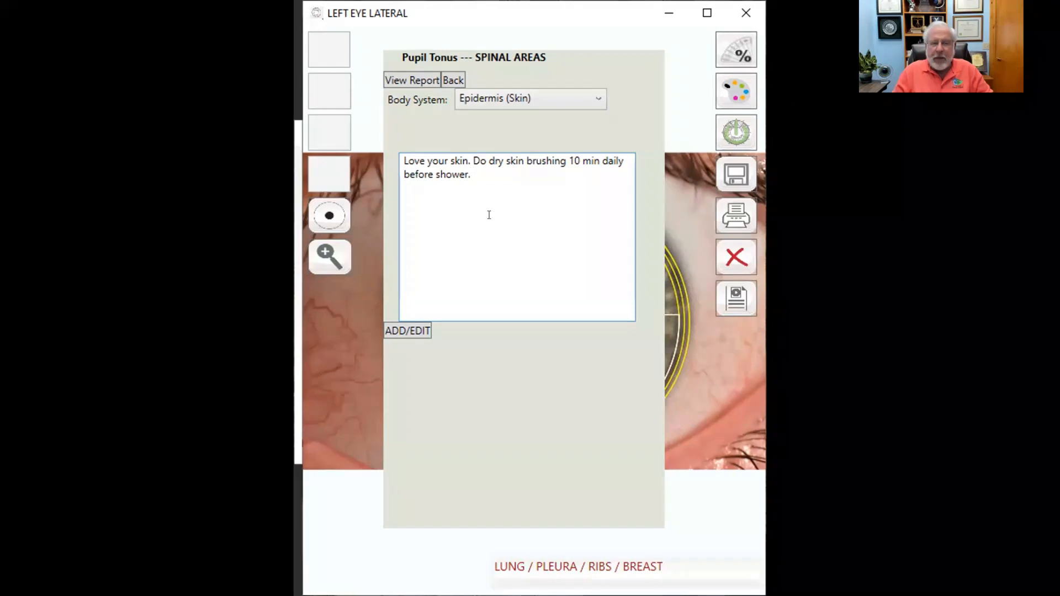
Step: Insert 'utes' after 'min' so the comment reads '10 minutes daily before shower.'
click(597, 155)
text(utes)
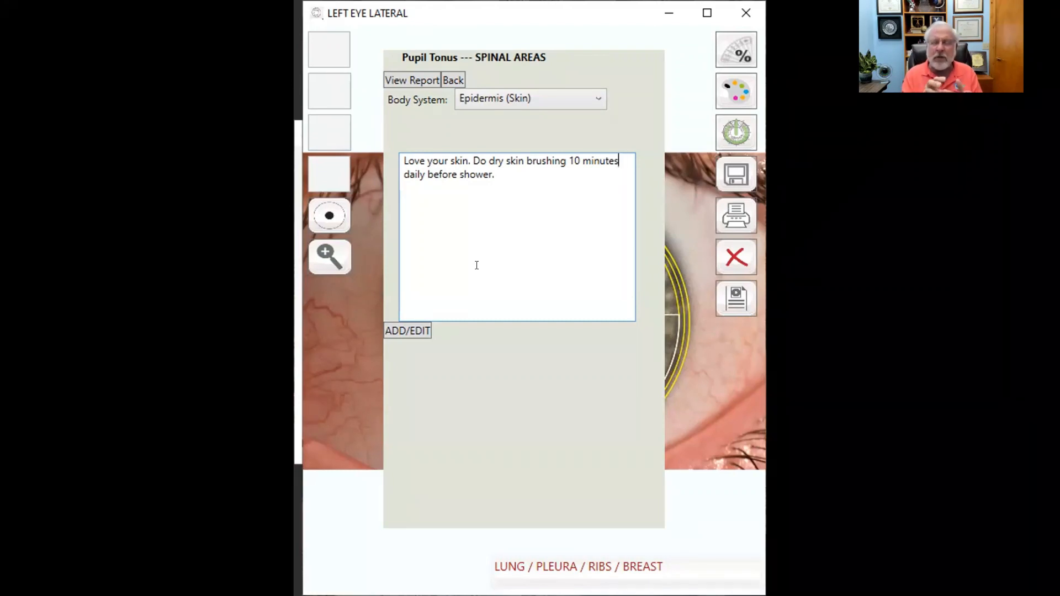
Step: Save the dry skin brushing comment to Epidermis (Skin) with ADD/EDIT
click(504, 174)
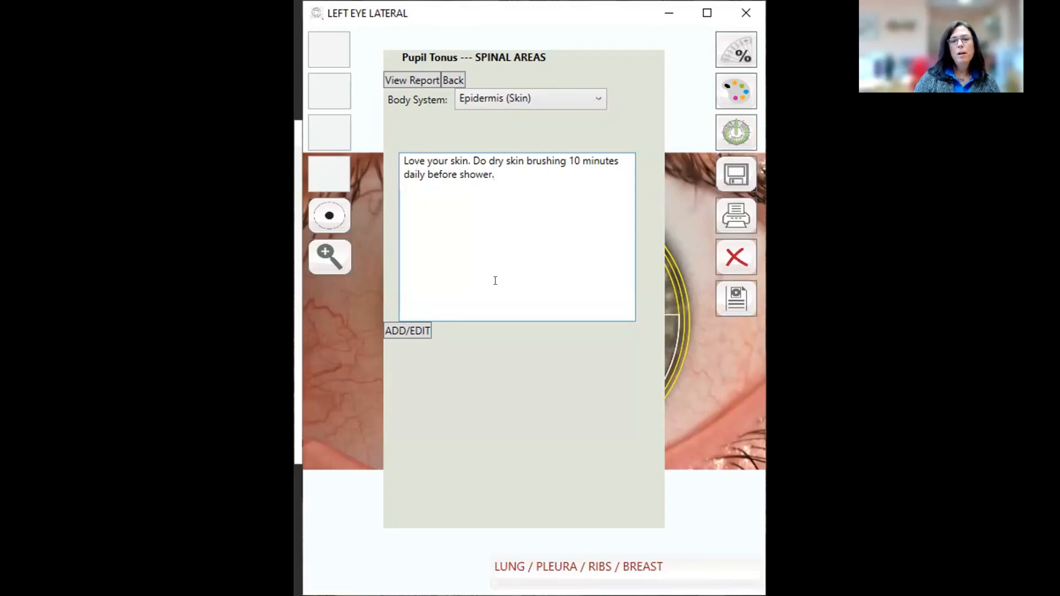
click(404, 329)
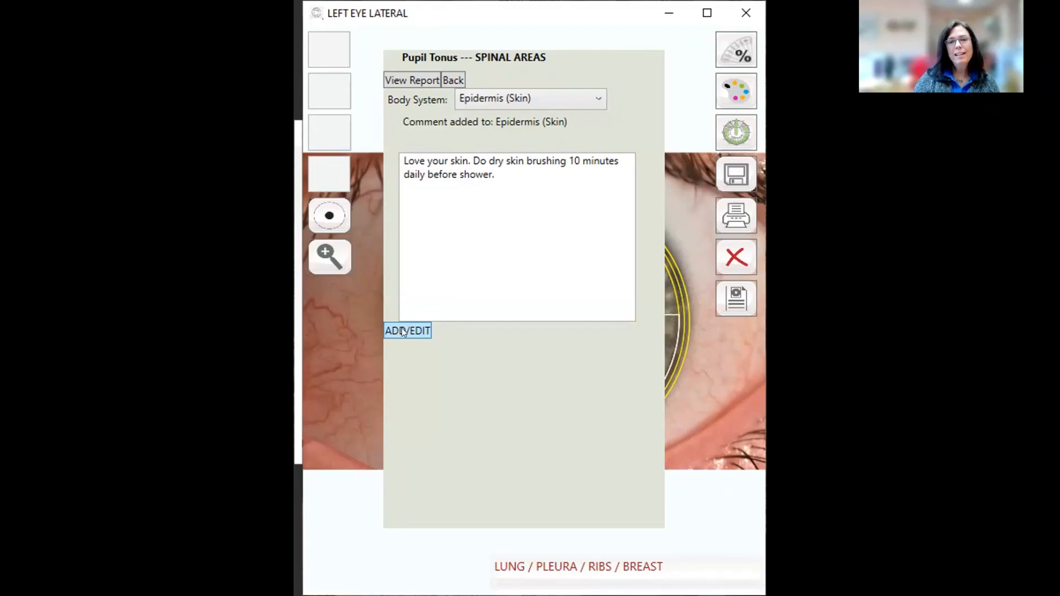
Step: Confirm Epidermis (Skin) in the Body System list, then open the Holistic Iris Analysis report
click(598, 98)
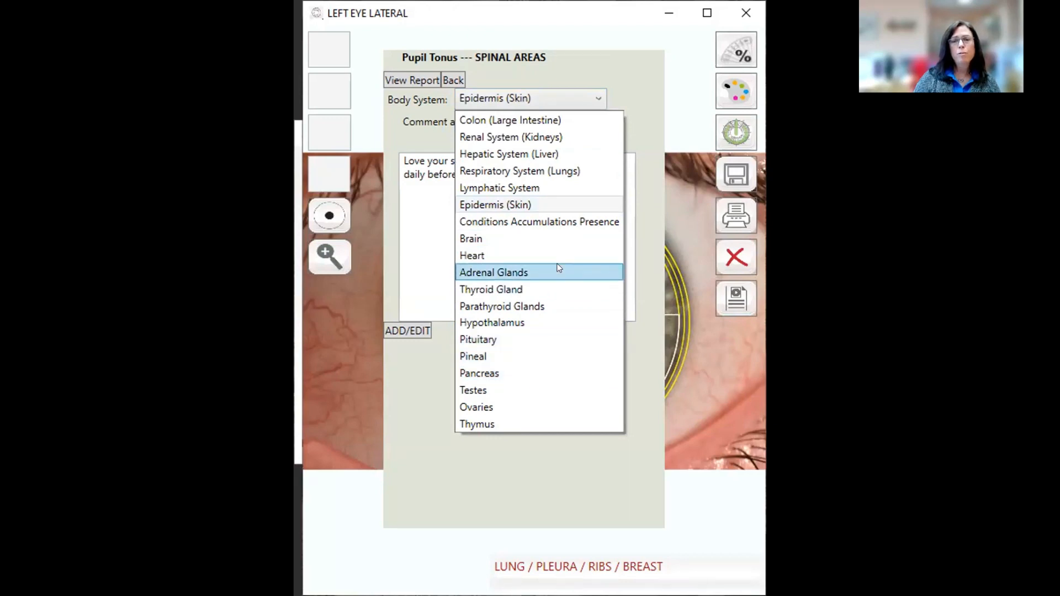
click(424, 210)
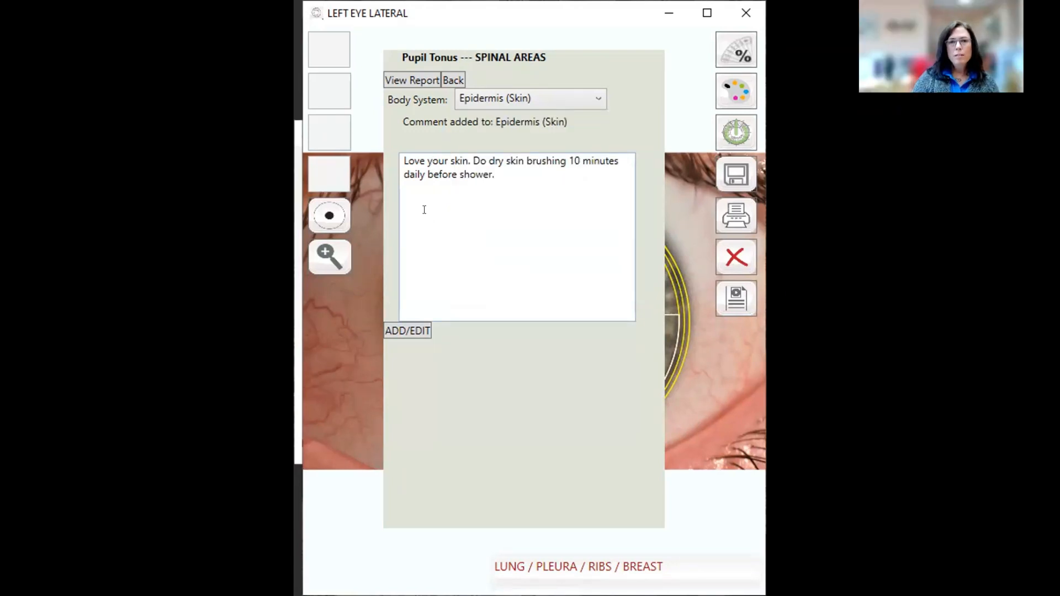
click(409, 79)
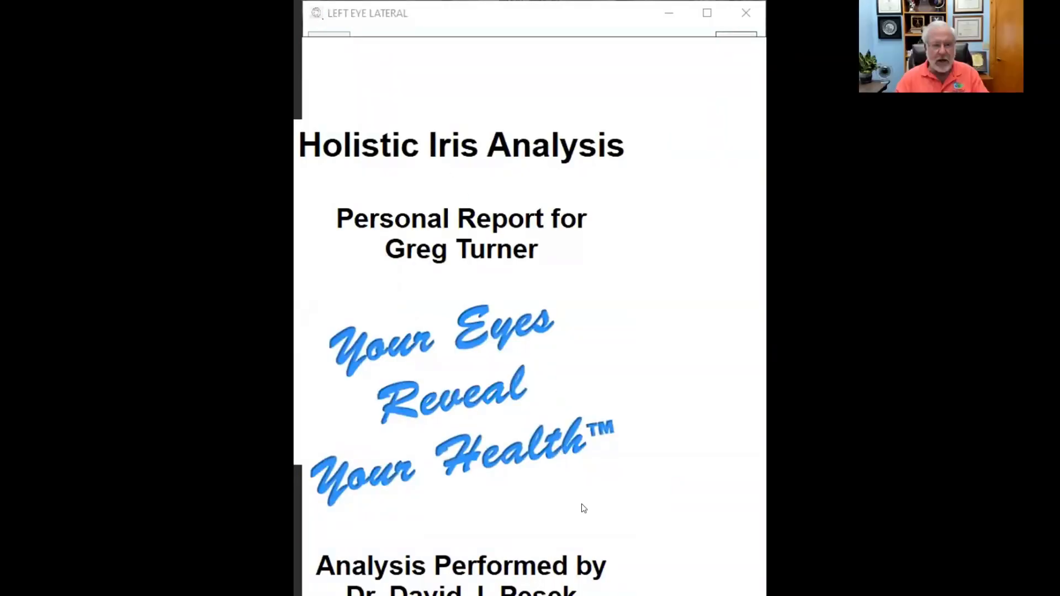
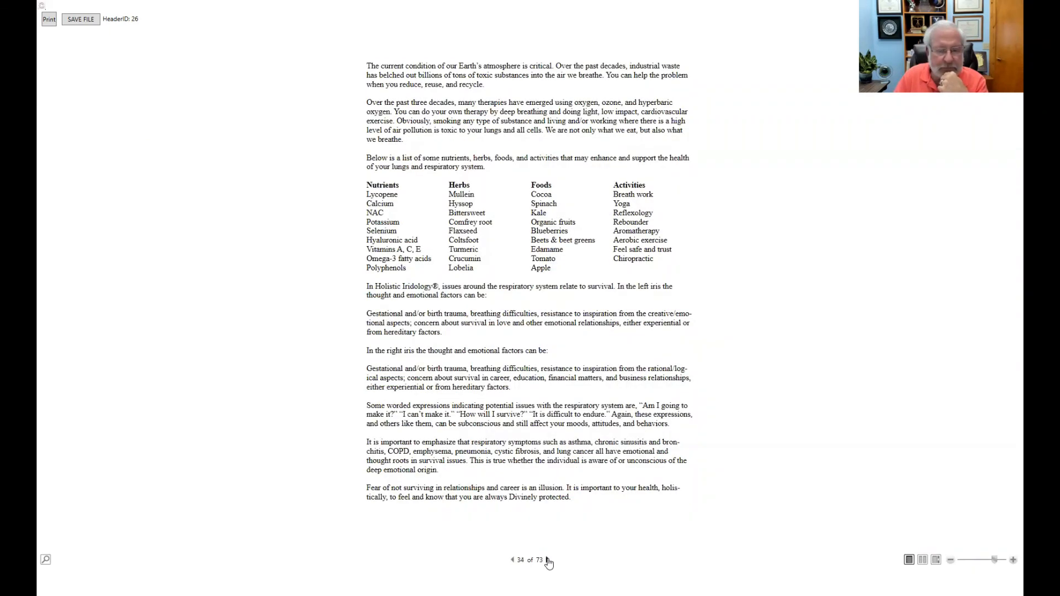
Step: Page from the Lymphatic System and Epidermis pages on to page 45, the Brain section
click(548, 560)
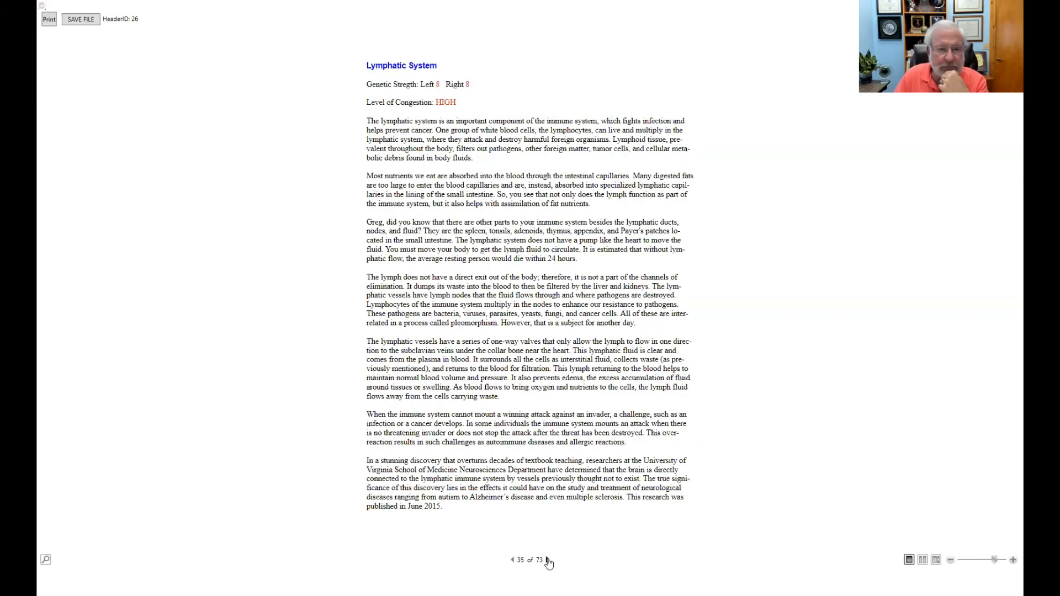
click(548, 560)
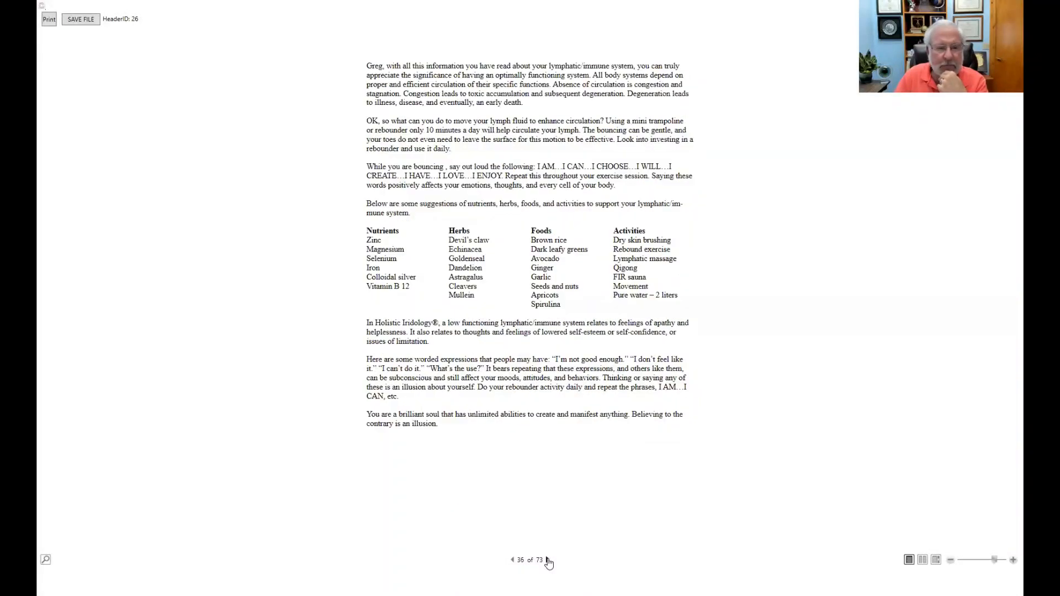
click(547, 561)
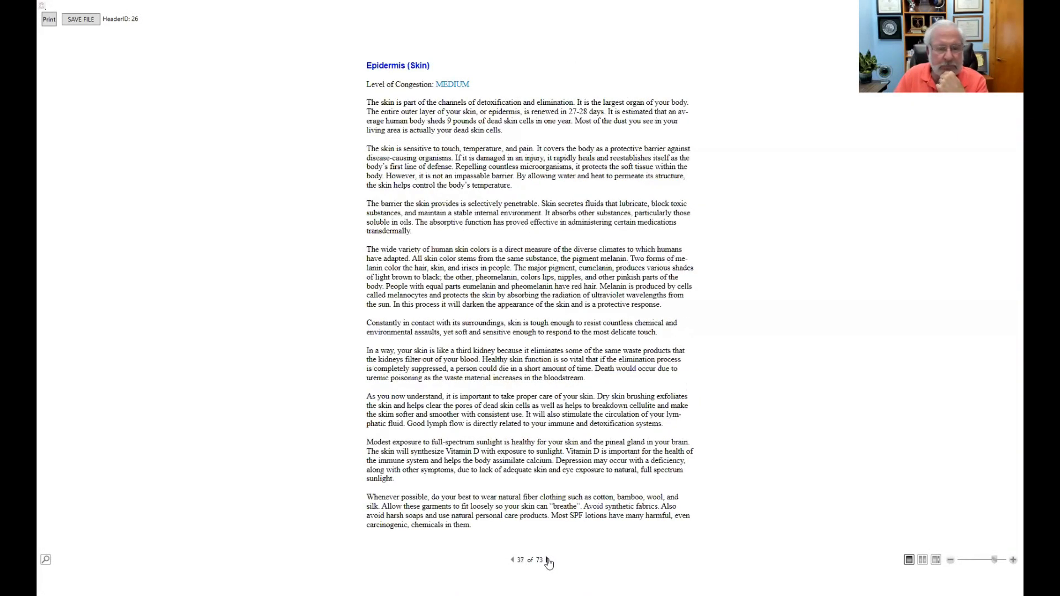
click(547, 560)
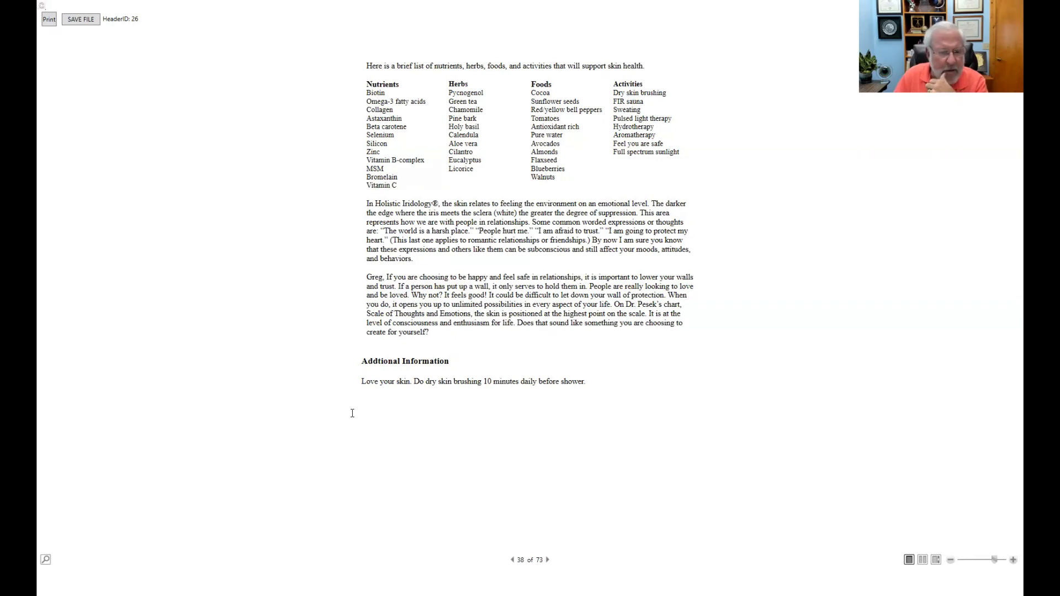
click(548, 561)
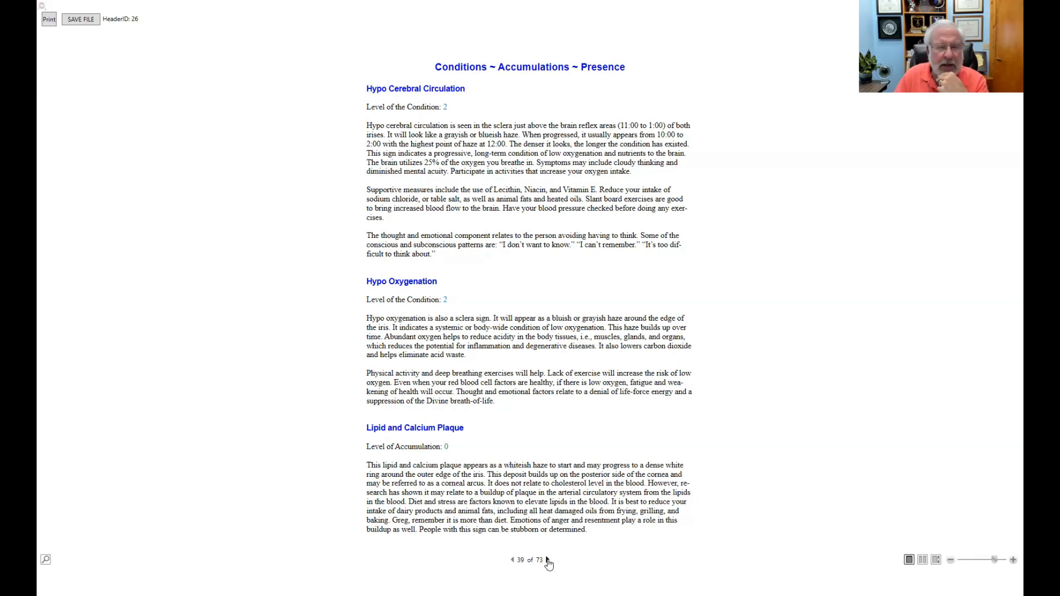
click(548, 561)
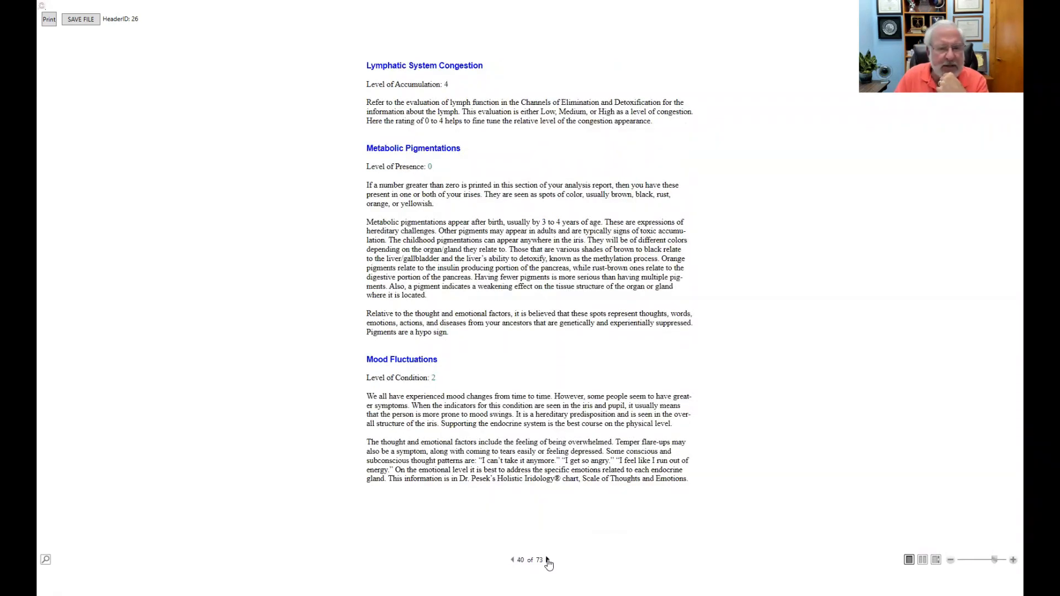
click(548, 560)
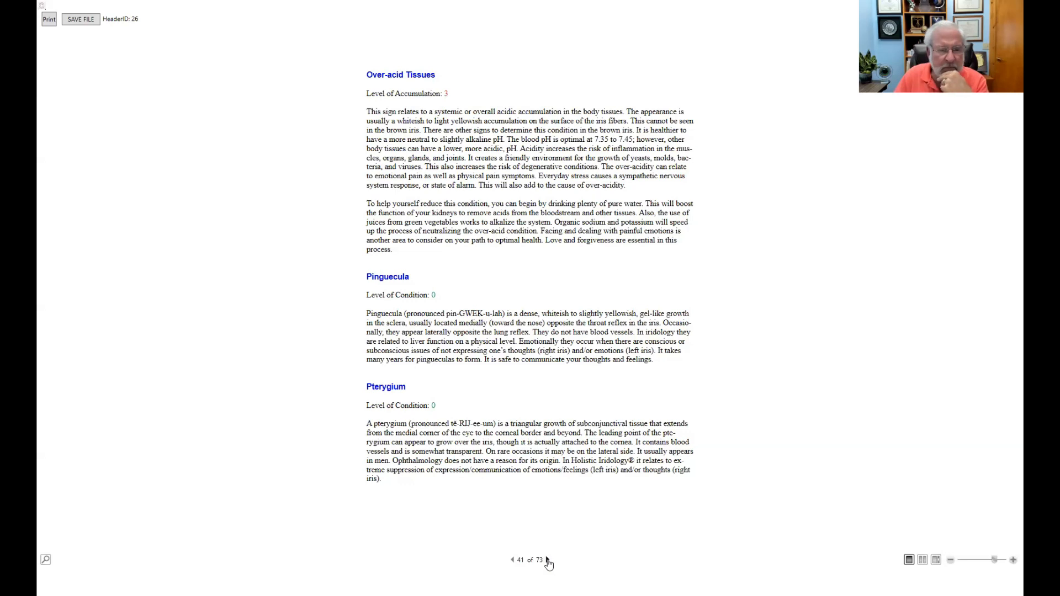
click(548, 561)
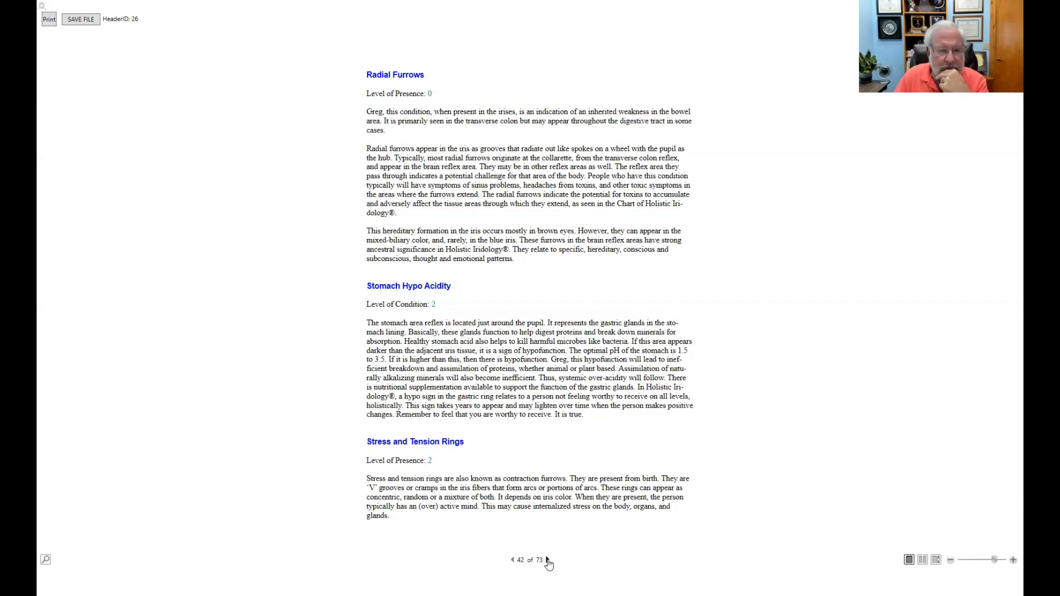
click(548, 561)
click(547, 560)
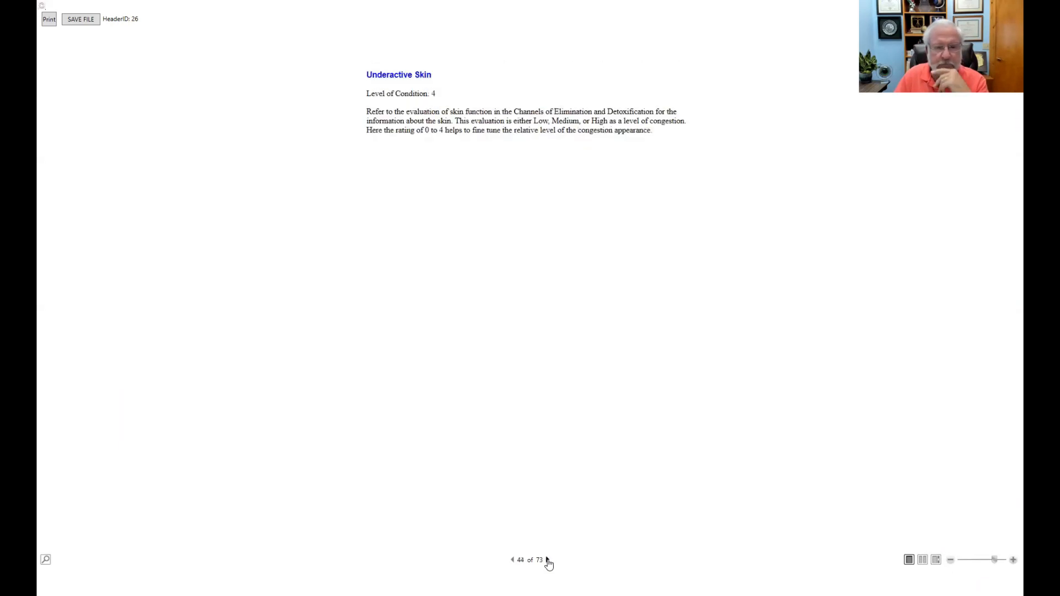
click(548, 561)
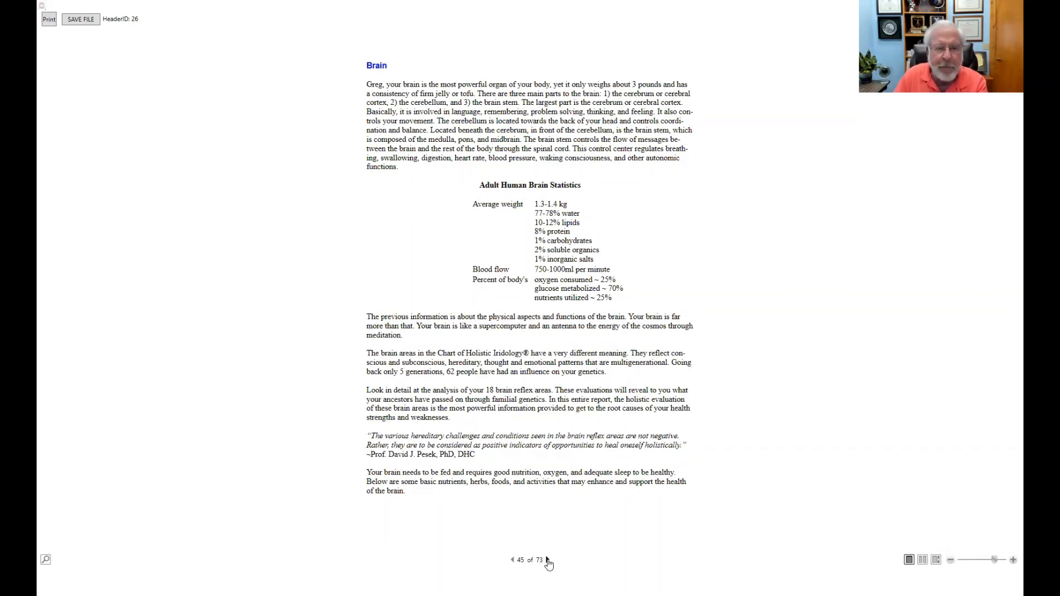
Step: Move through the brain nutrients table and the left and right iris brain-area pages to page 53, Heart
click(547, 560)
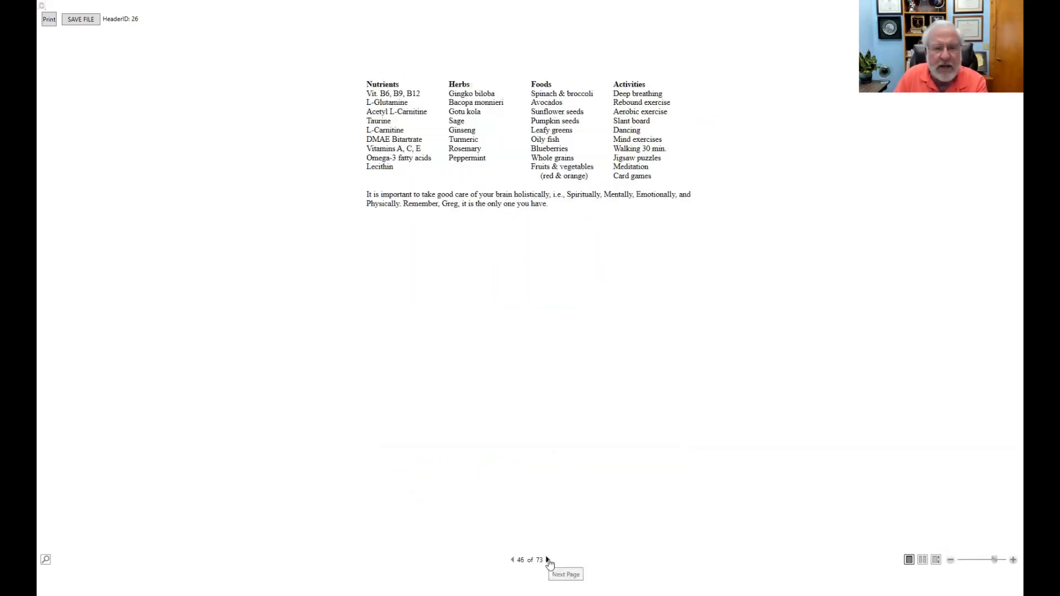
click(512, 561)
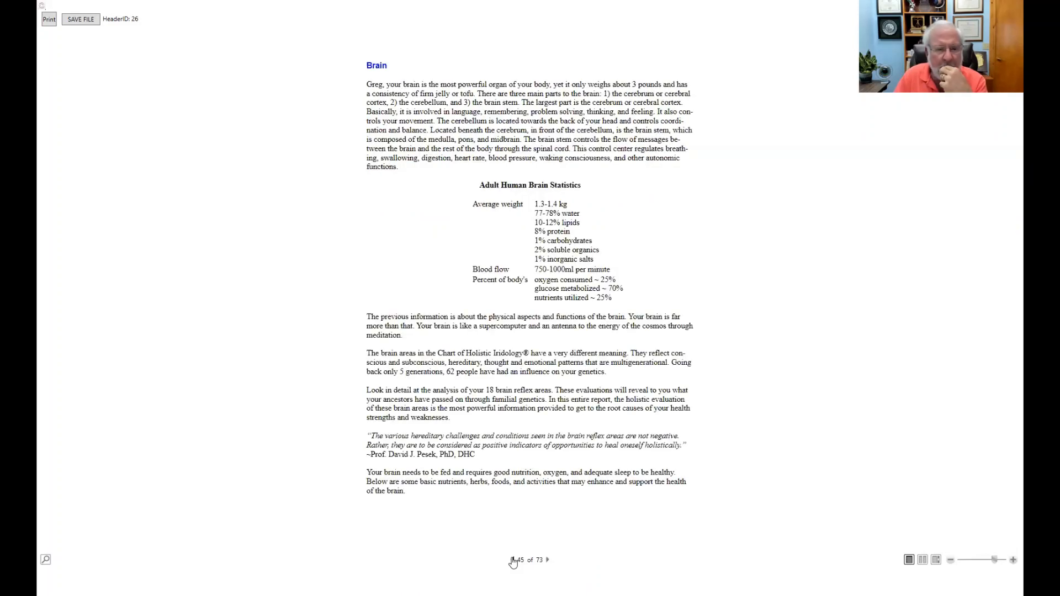
click(547, 561)
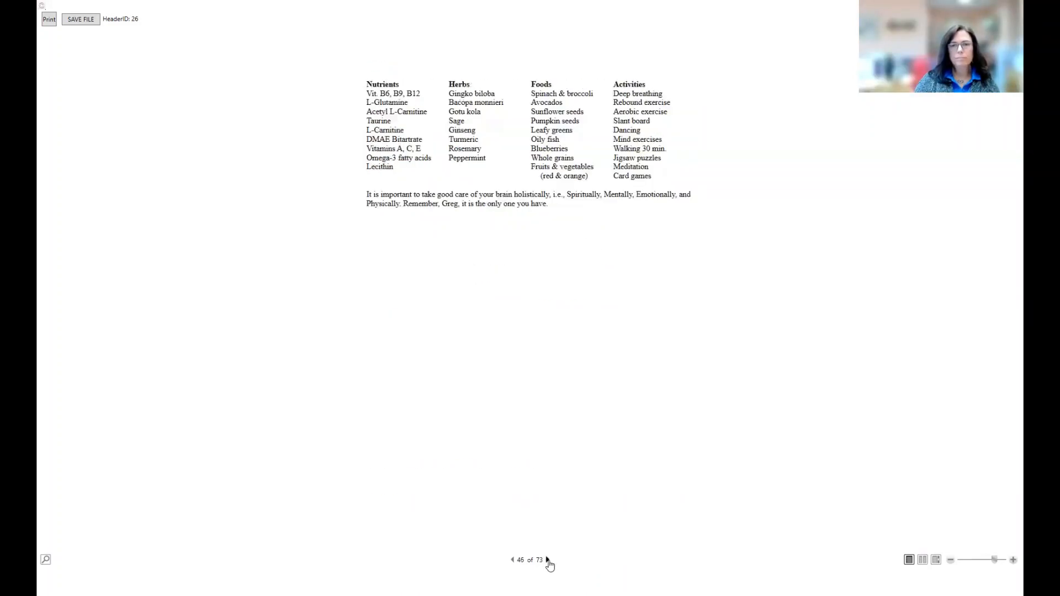
click(547, 560)
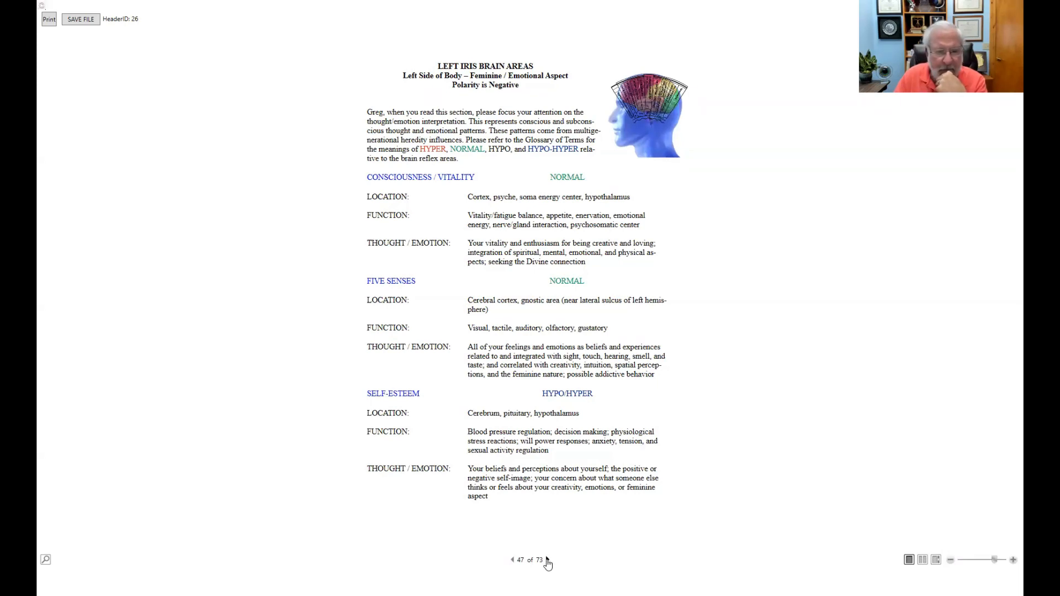
click(547, 560)
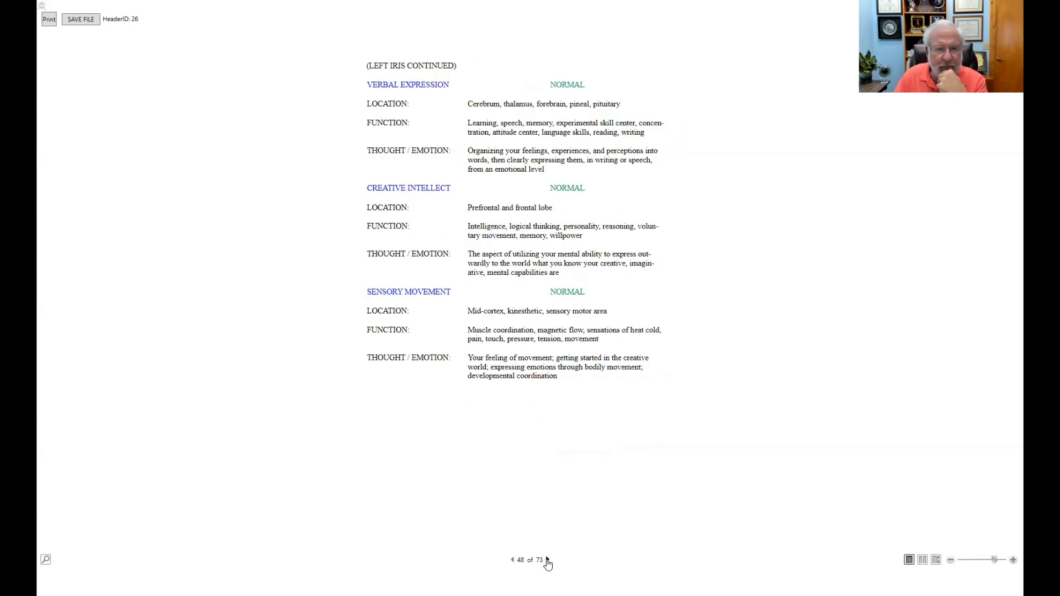
click(547, 560)
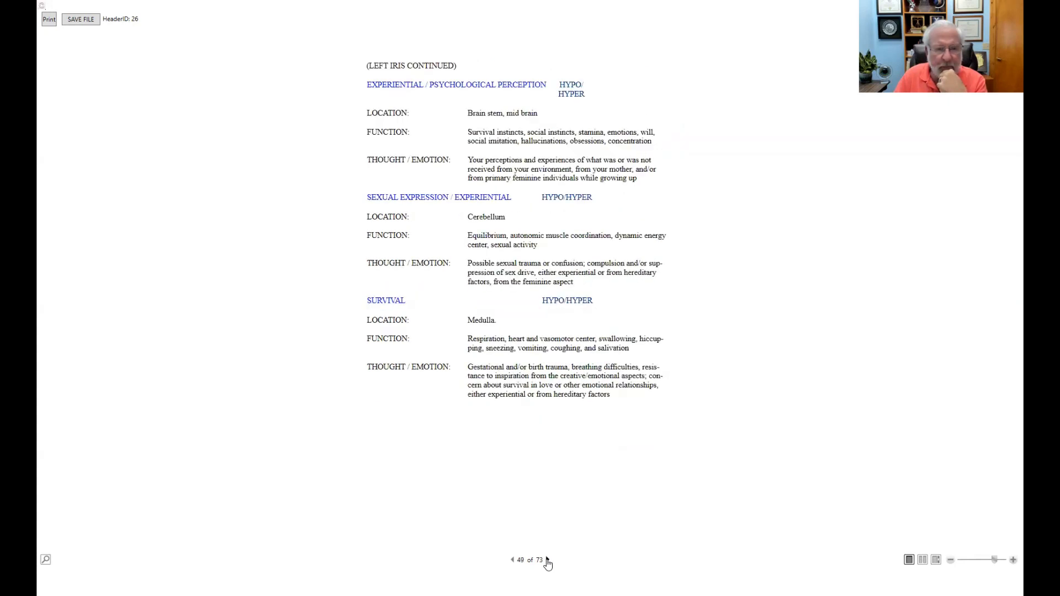
click(547, 560)
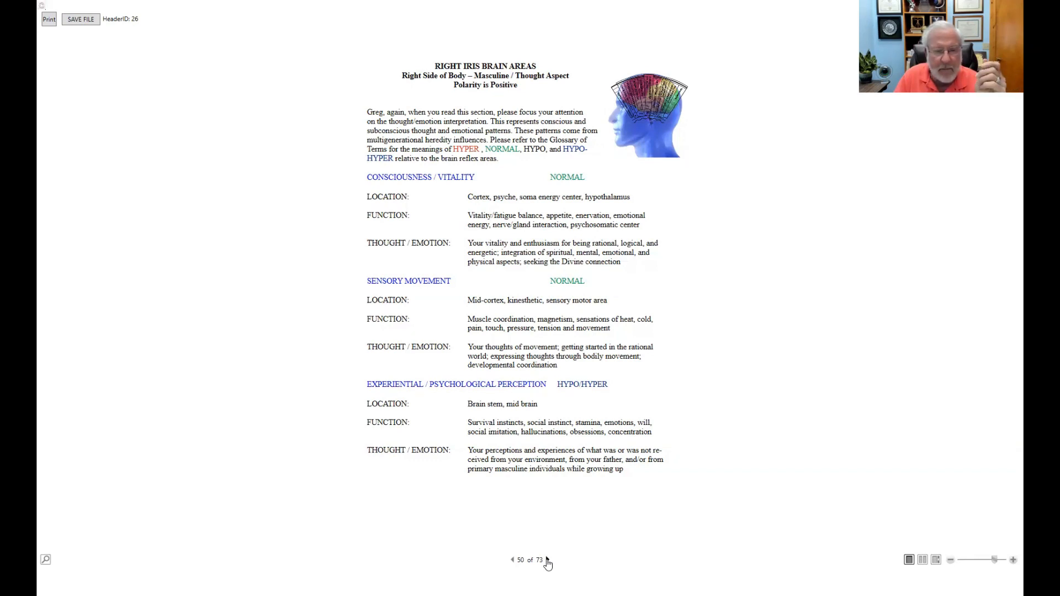
click(548, 561)
click(548, 562)
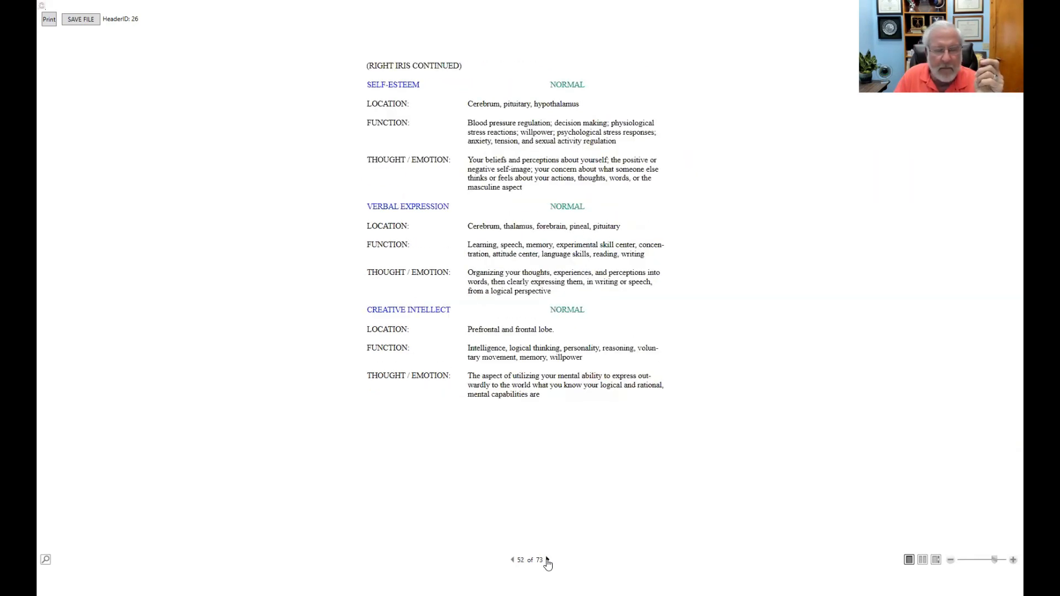
click(549, 562)
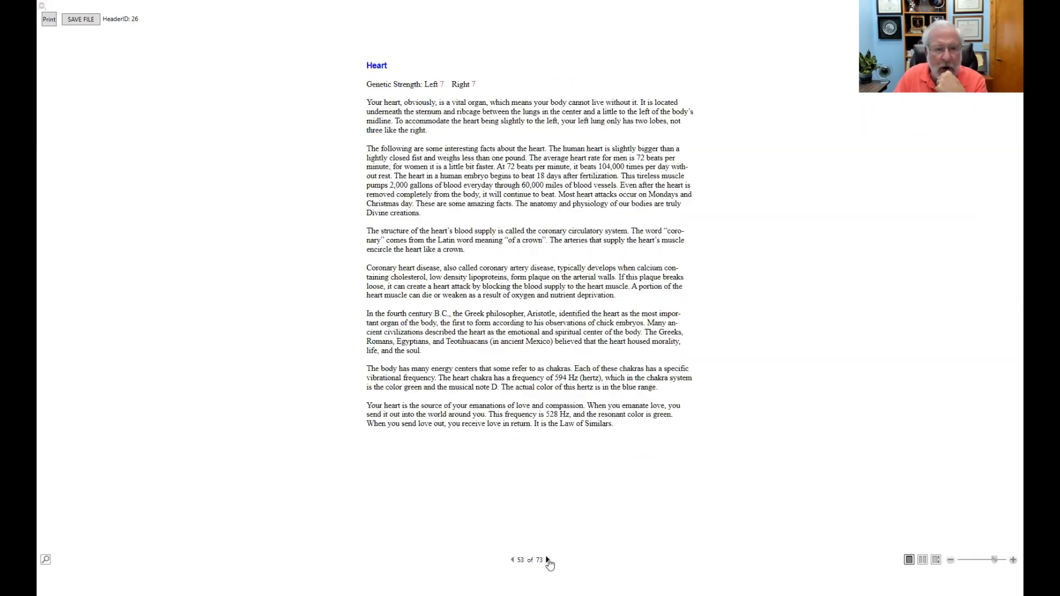
Step: Advance from page 54 through Meraki, Endocrine Glands, Thyroid and Hypothalamus pages to the Pituitary section
click(548, 561)
click(548, 561)
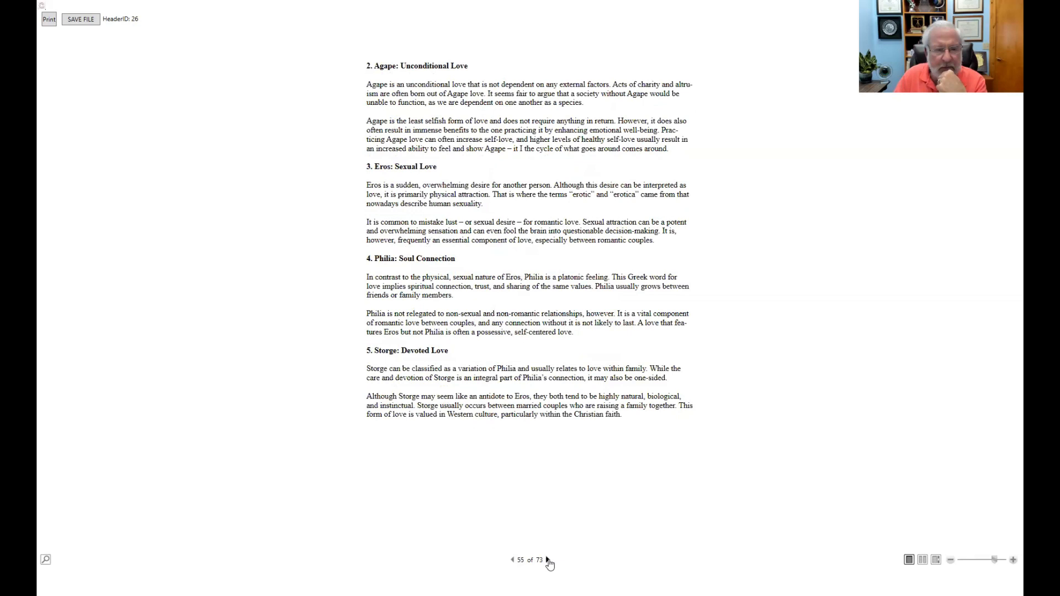
click(548, 561)
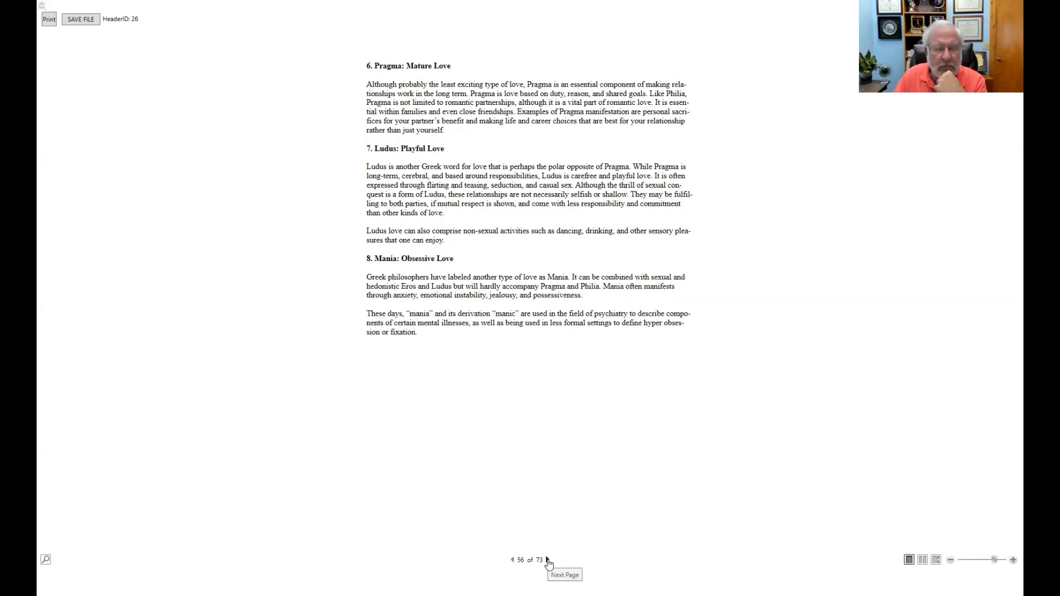
click(547, 560)
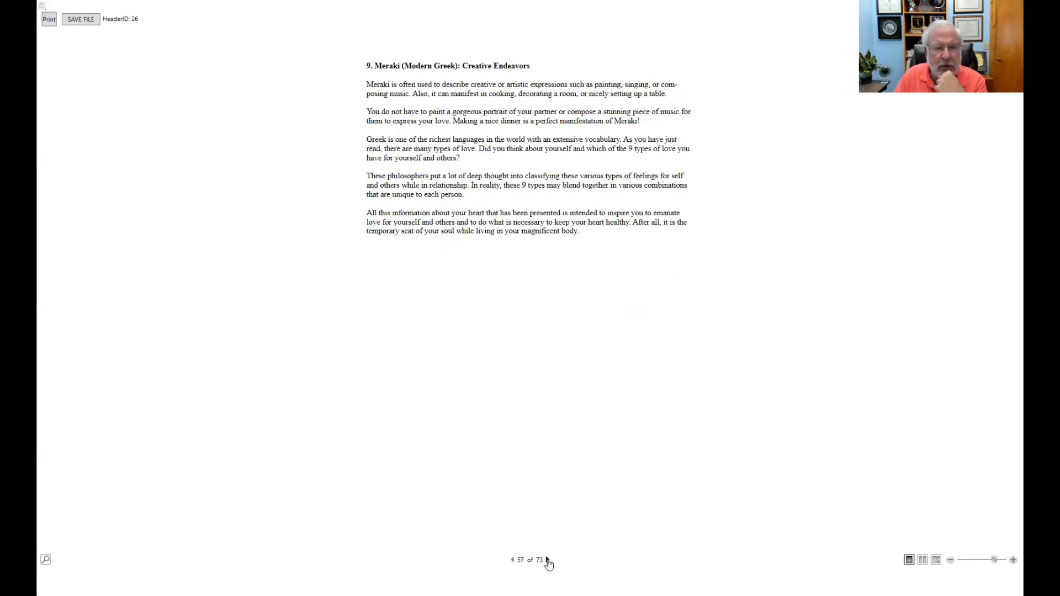
click(547, 561)
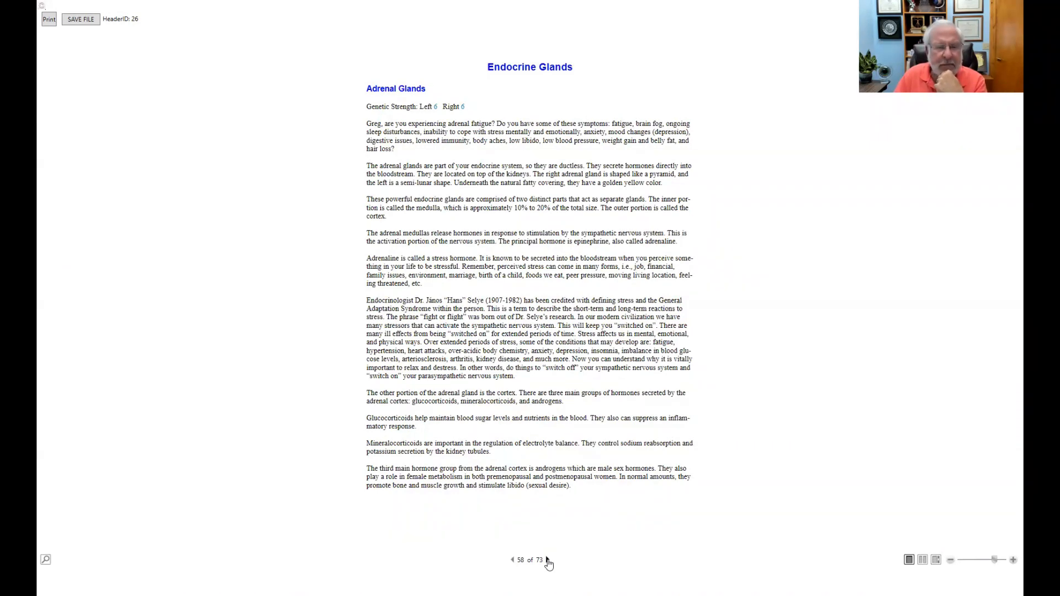
click(548, 561)
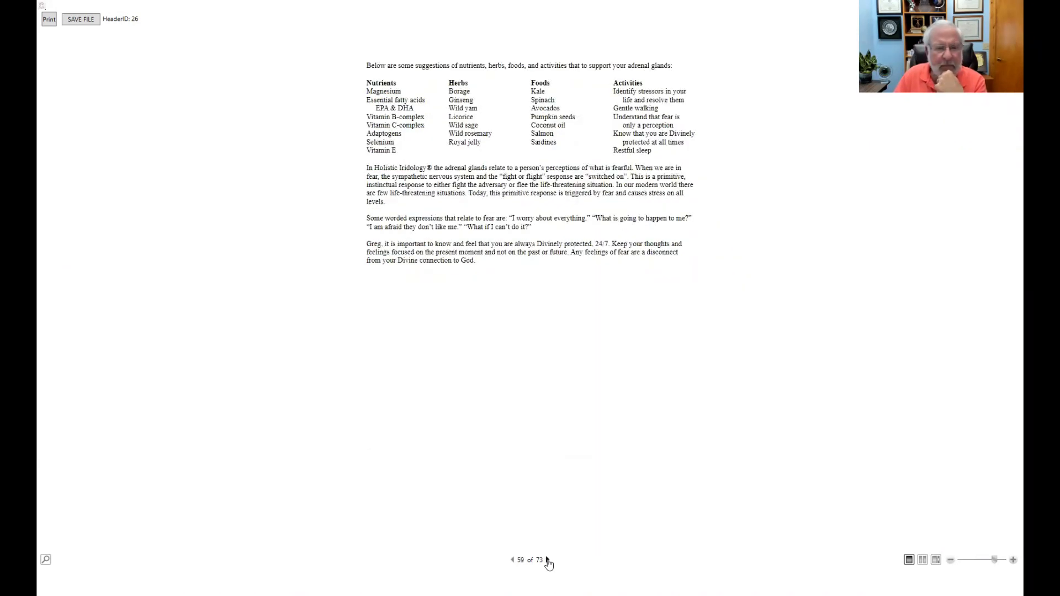
click(547, 560)
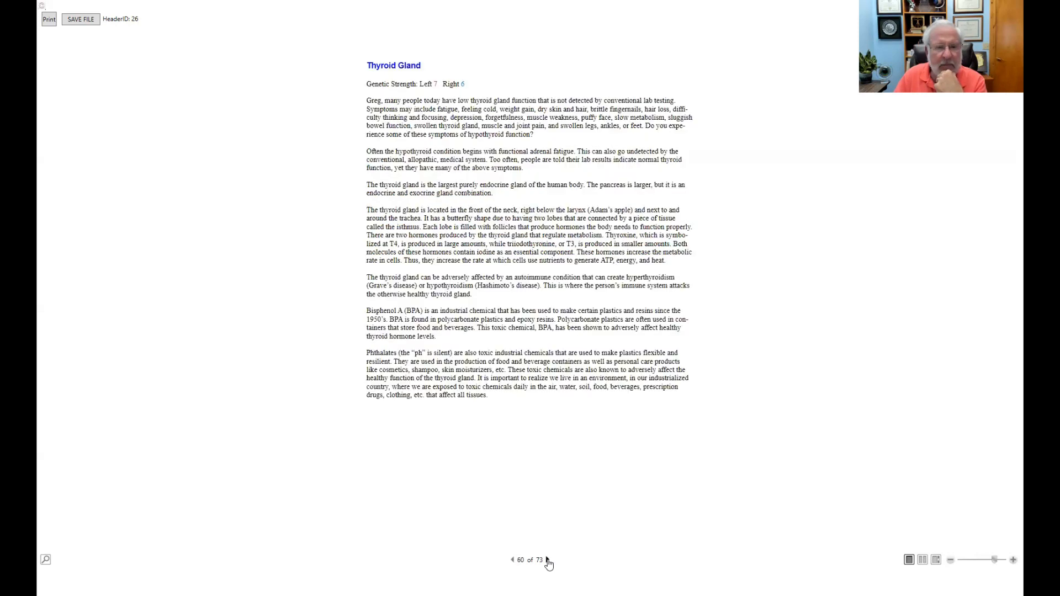
click(547, 561)
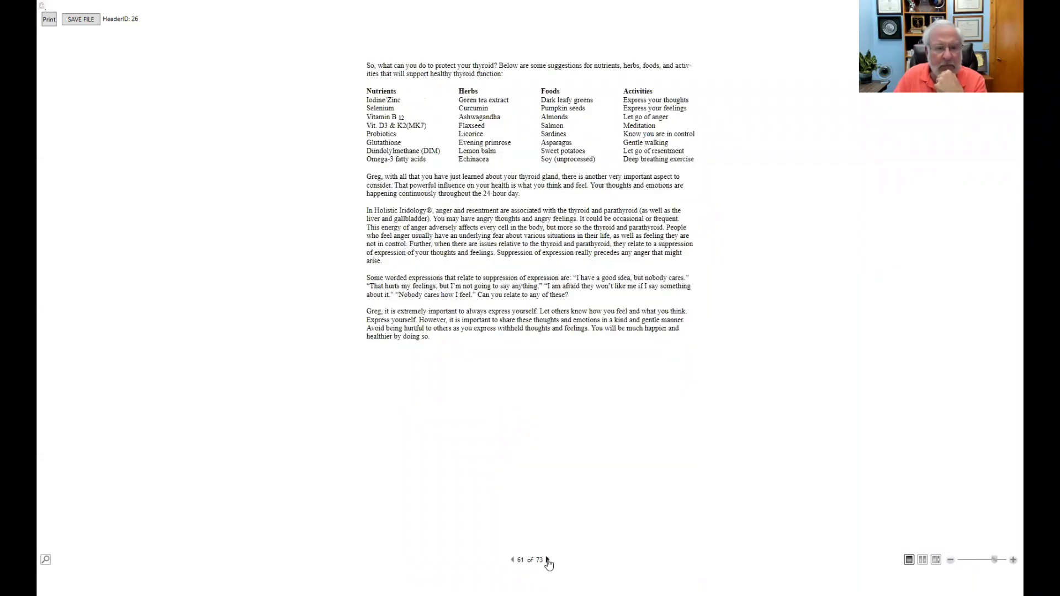
click(547, 561)
click(547, 561)
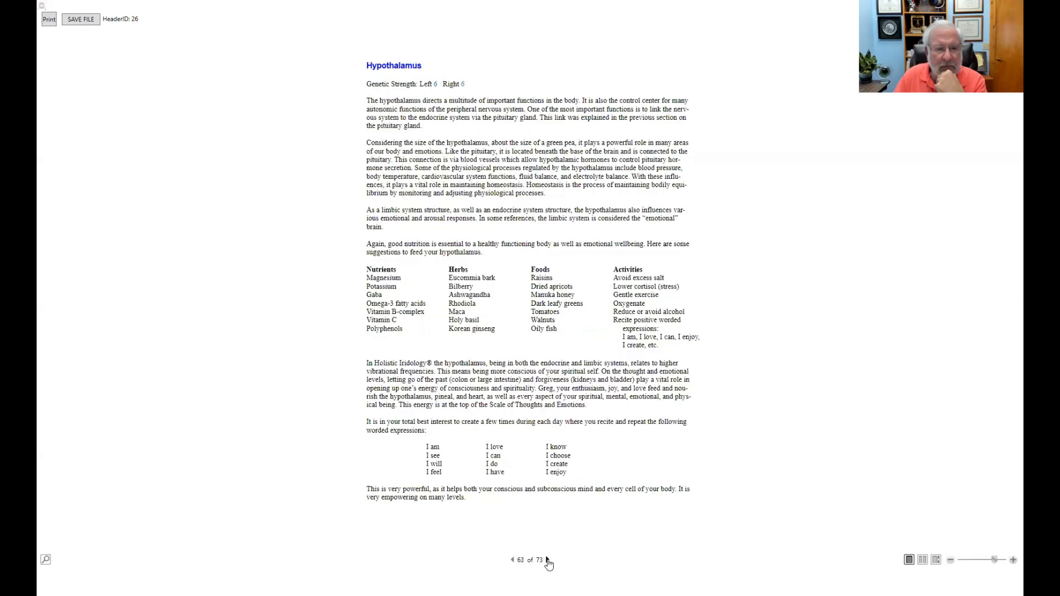
click(548, 560)
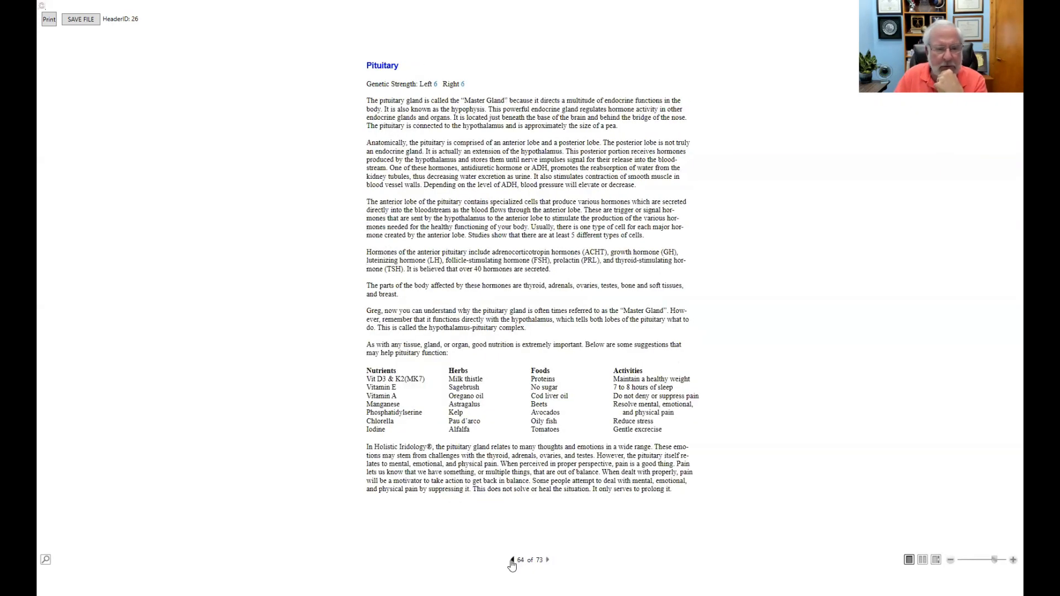
Step: Continue through the Pineal, Pancreas and Testes sections to page 72, Thymus
click(547, 561)
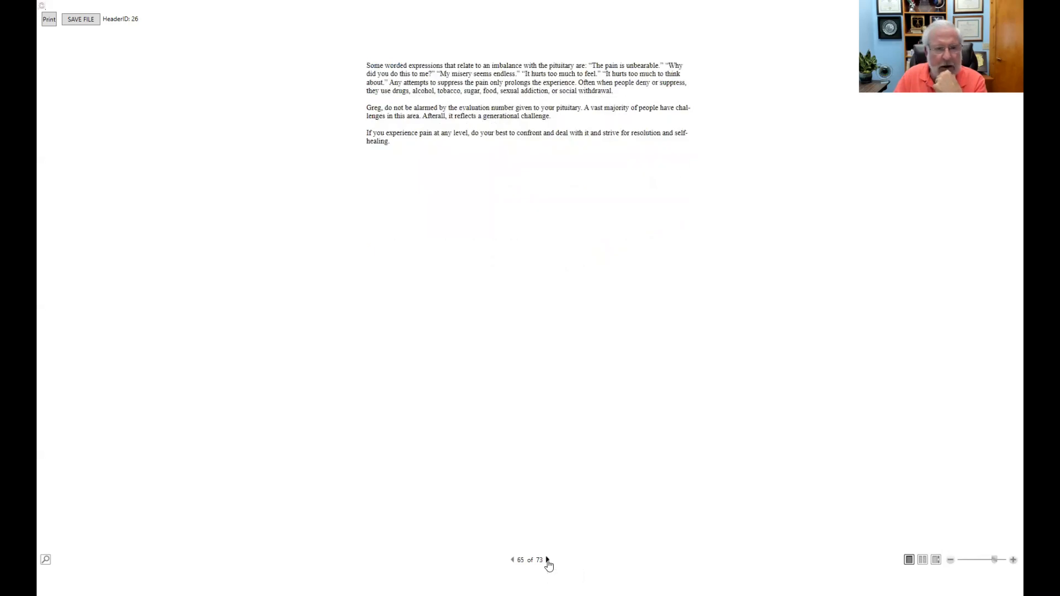
click(547, 560)
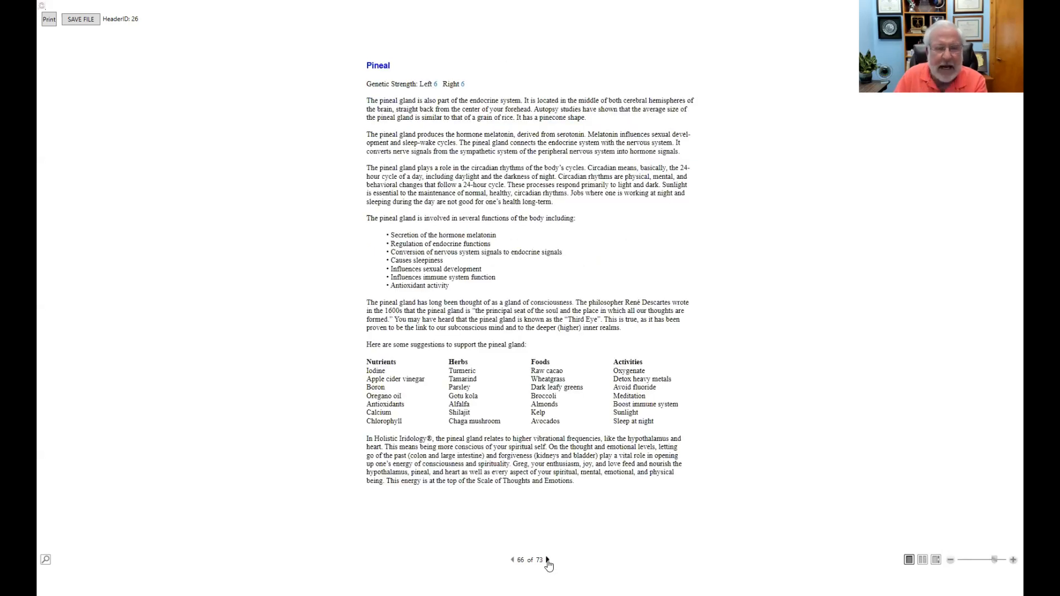
click(548, 561)
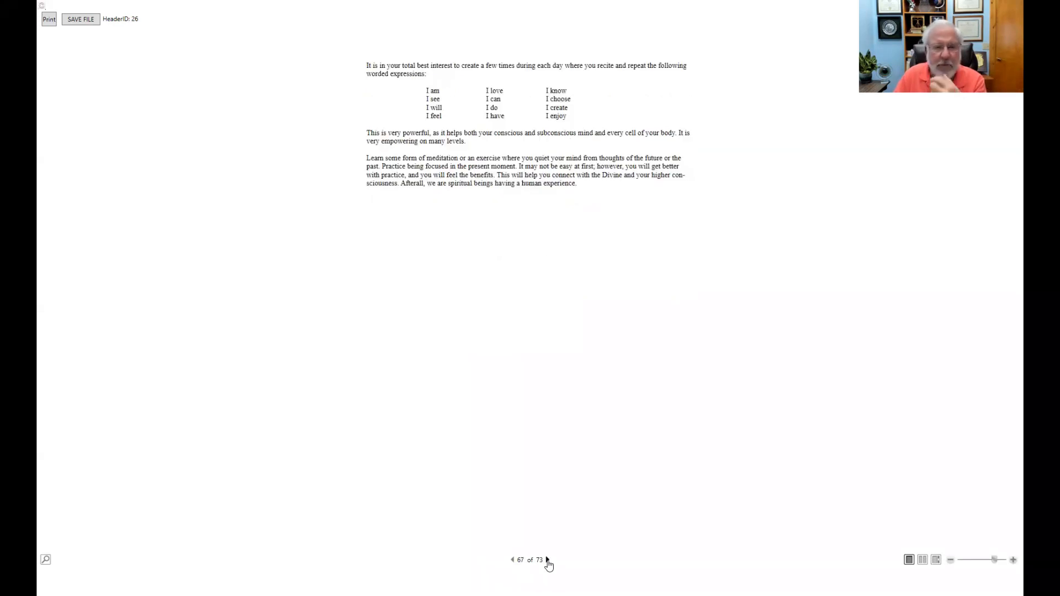
click(547, 561)
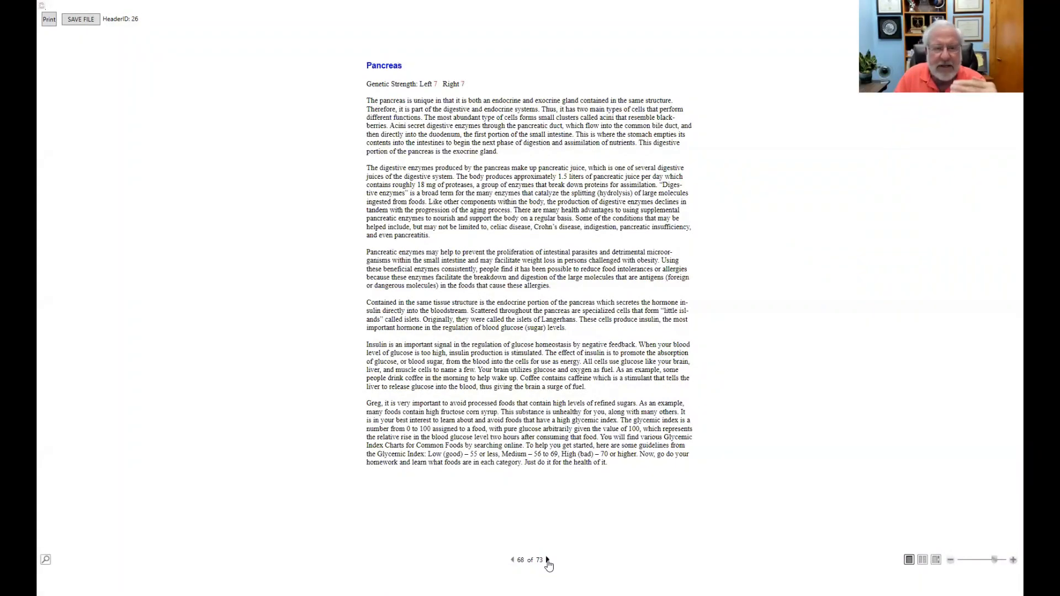
click(548, 561)
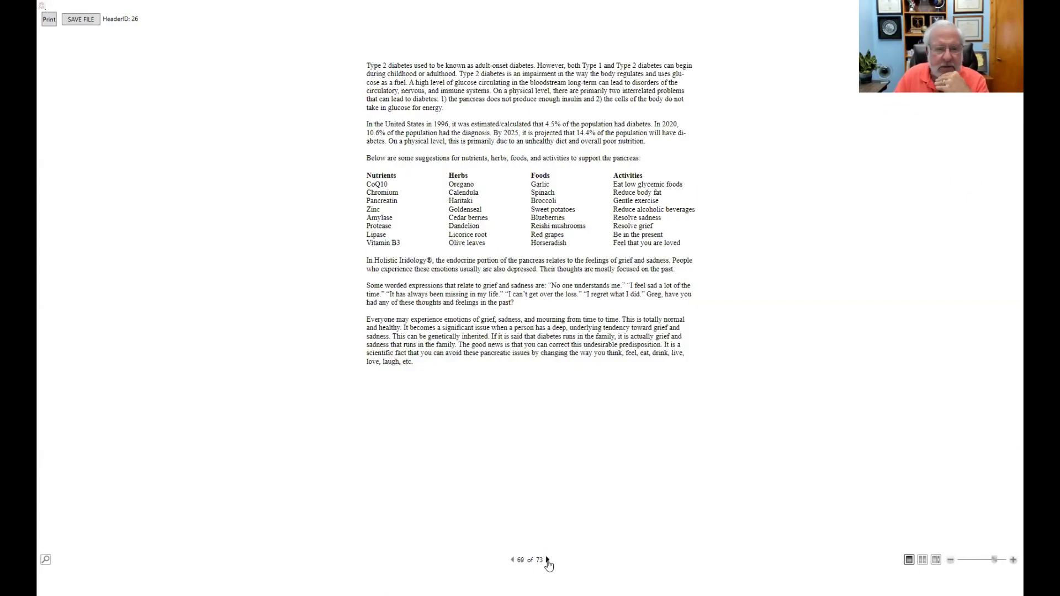
click(548, 560)
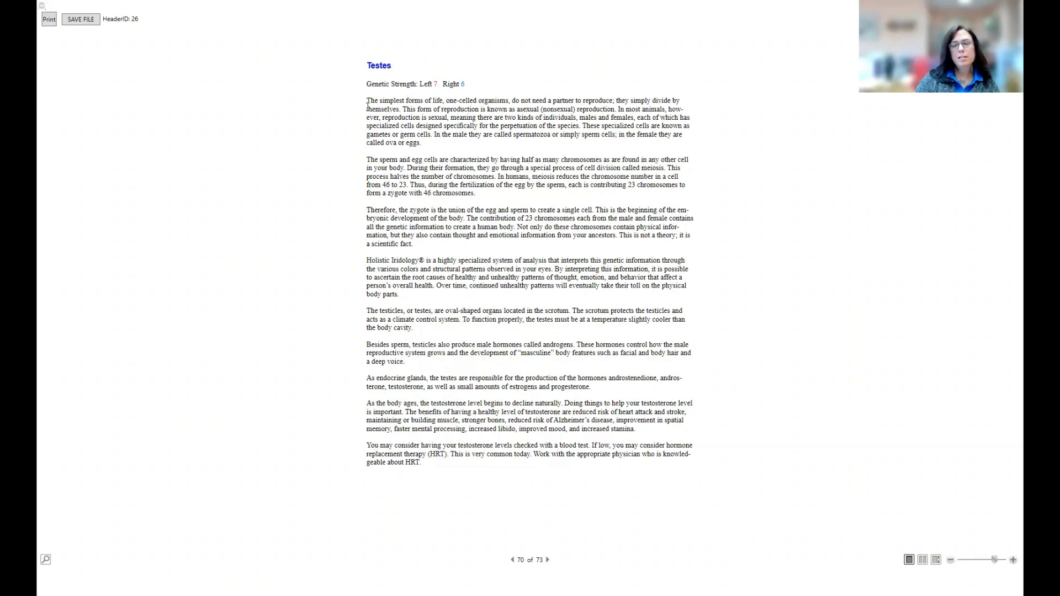
click(547, 560)
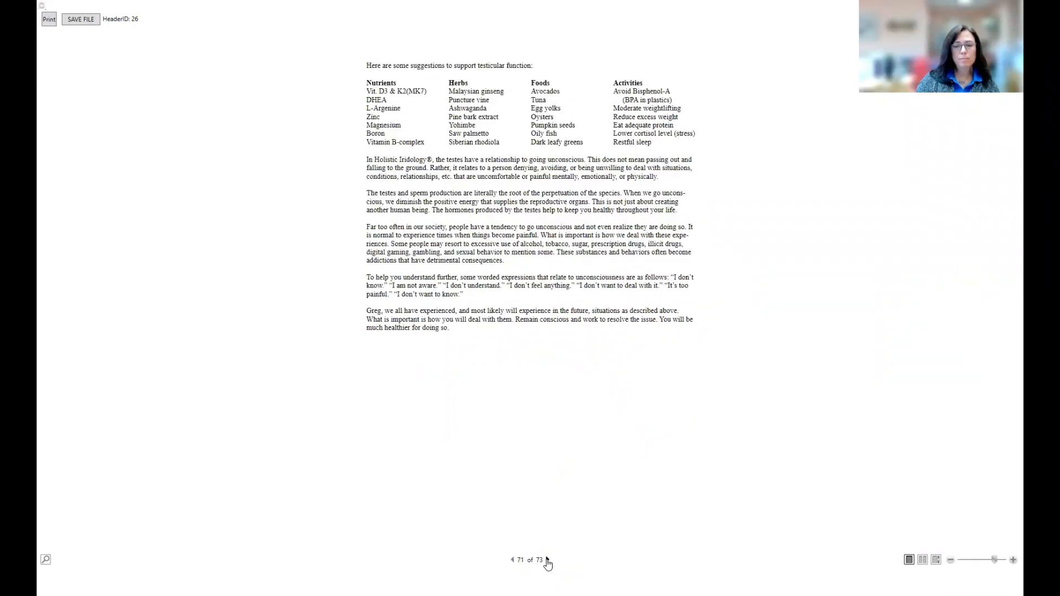
click(547, 560)
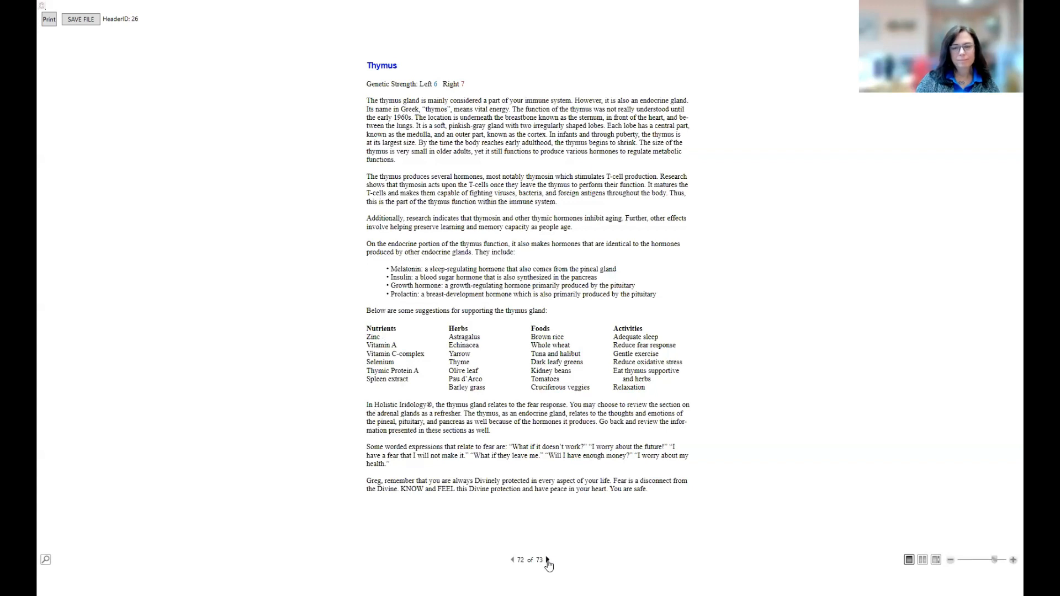
Step: Go to the last report page, 73 of 73, the Conclusion
click(547, 560)
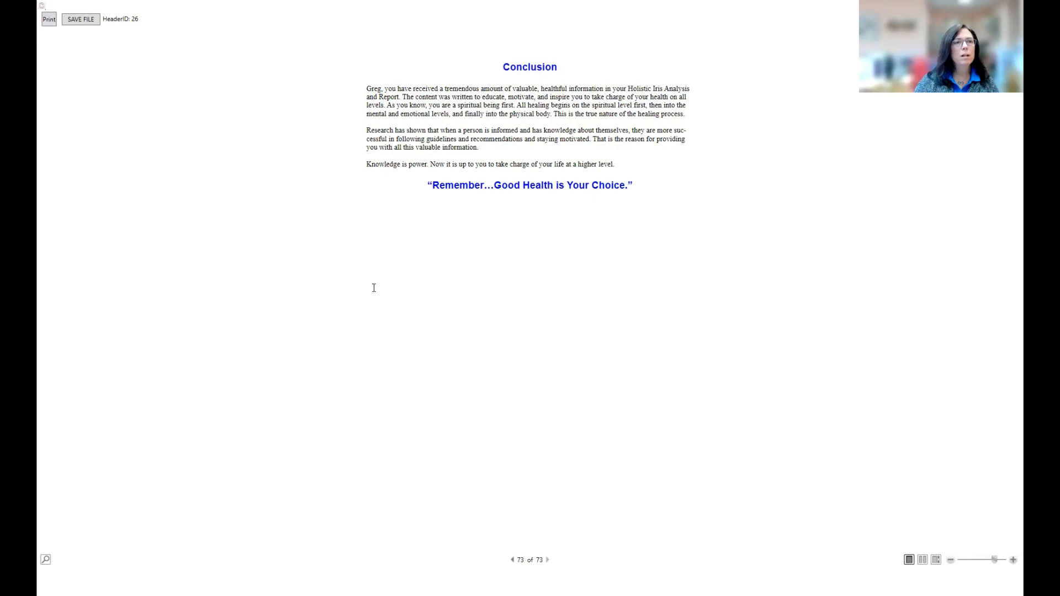
Step: Open the save window for the report with Report Documents (*.xps) as the file type
click(80, 21)
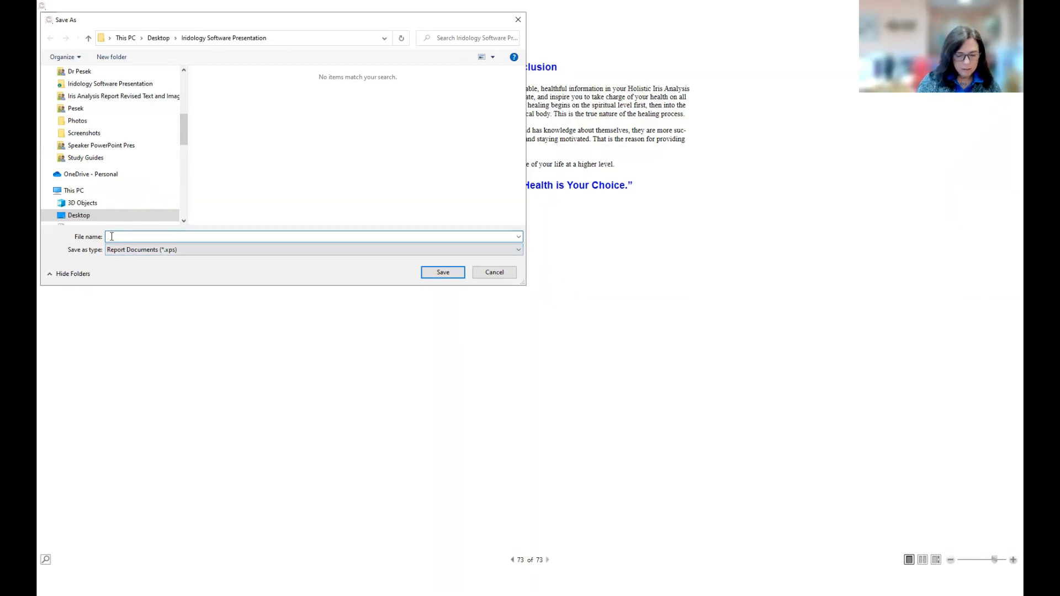
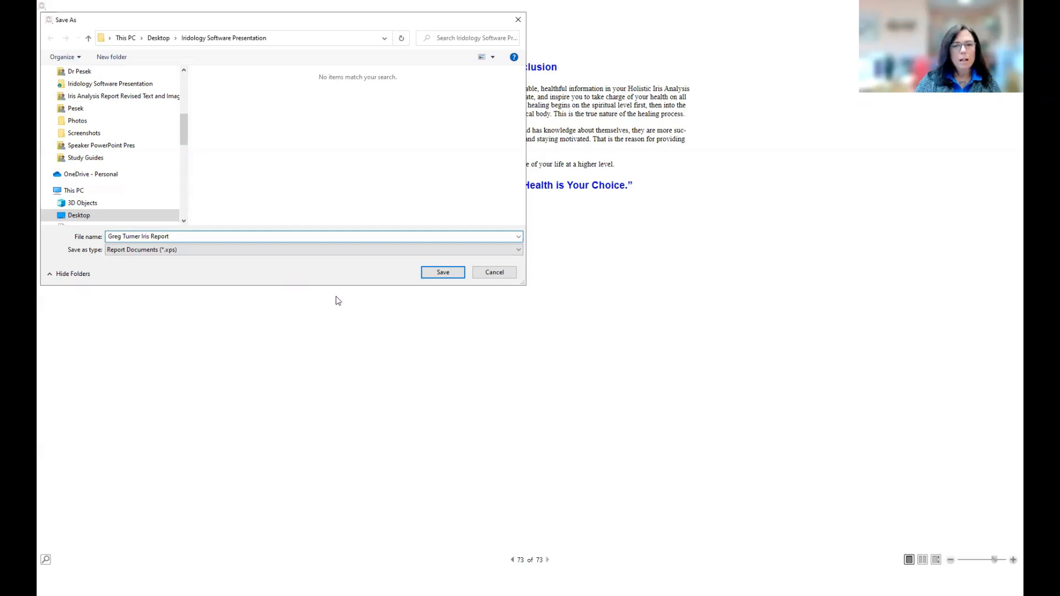
Step: Save the XPS report under the client's name followed by 'Iris Report'
click(437, 272)
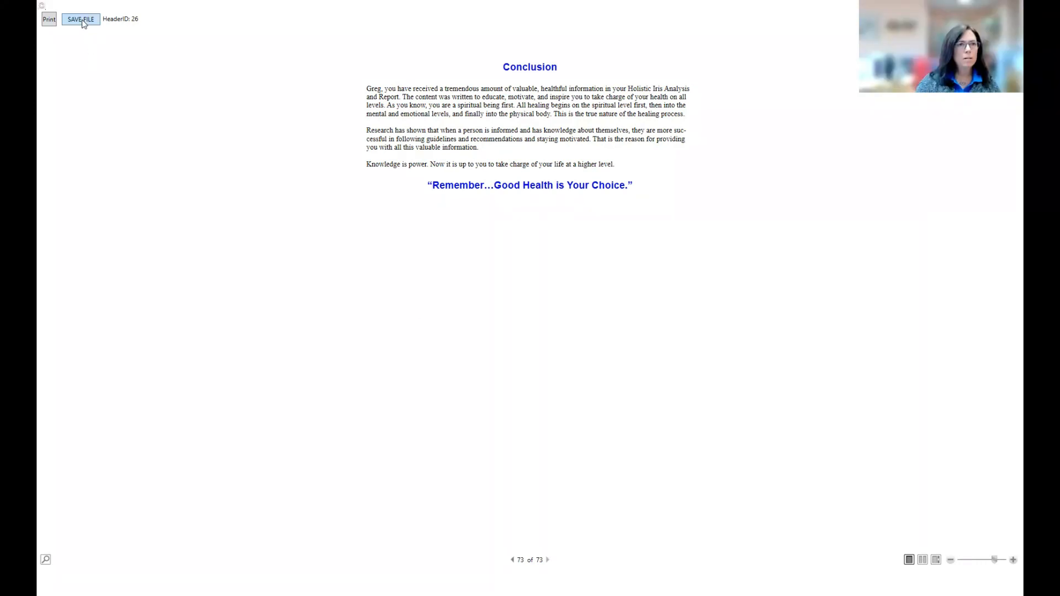
Step: Print the report to Microsoft Print to PDF to bring up the PDF save window
click(49, 20)
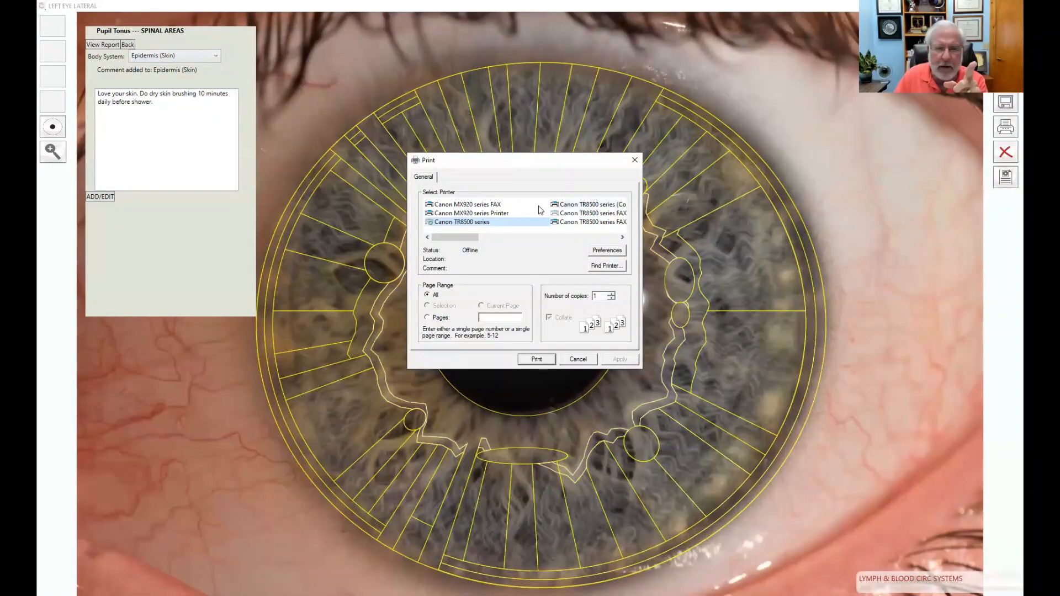
drag(478, 238, 527, 247)
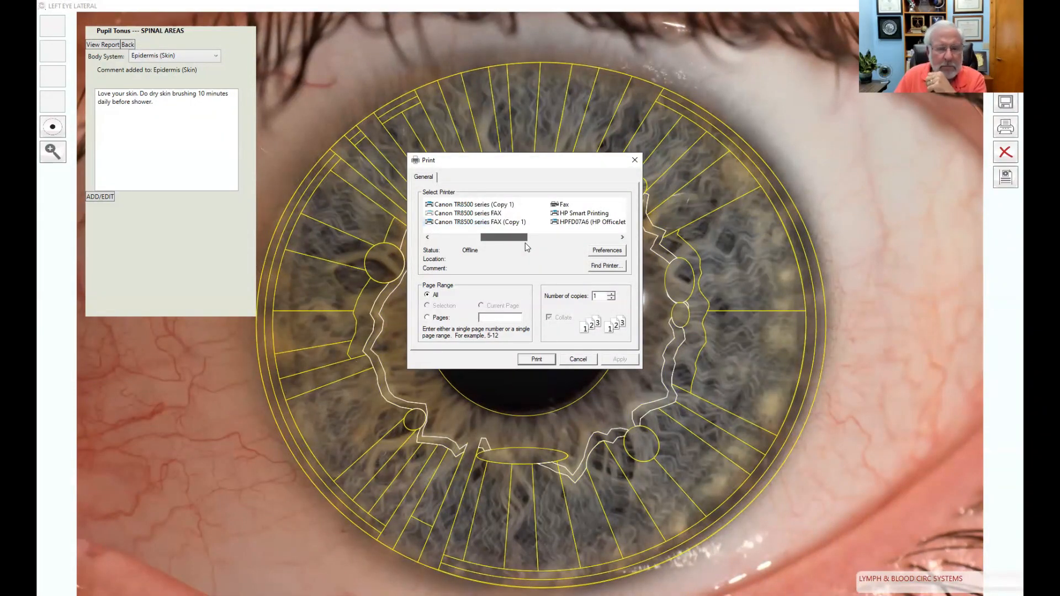
drag(527, 247, 583, 241)
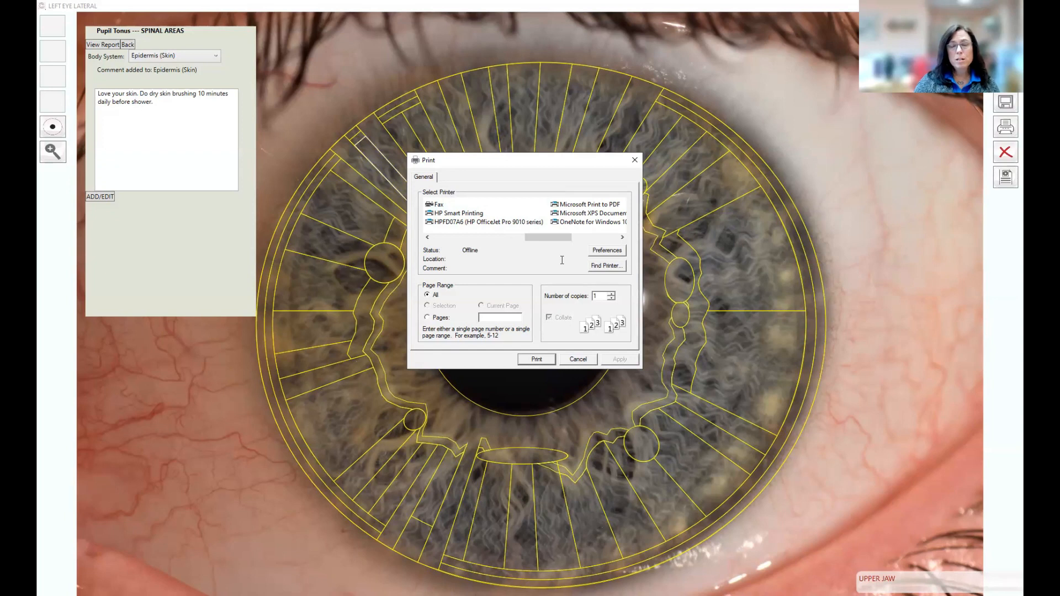
click(583, 206)
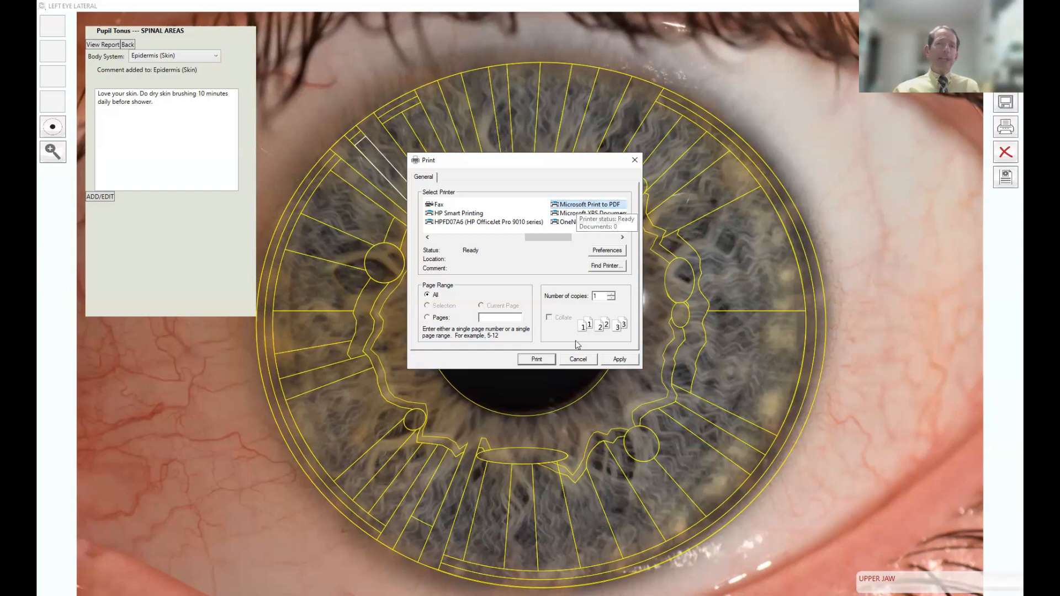
click(537, 359)
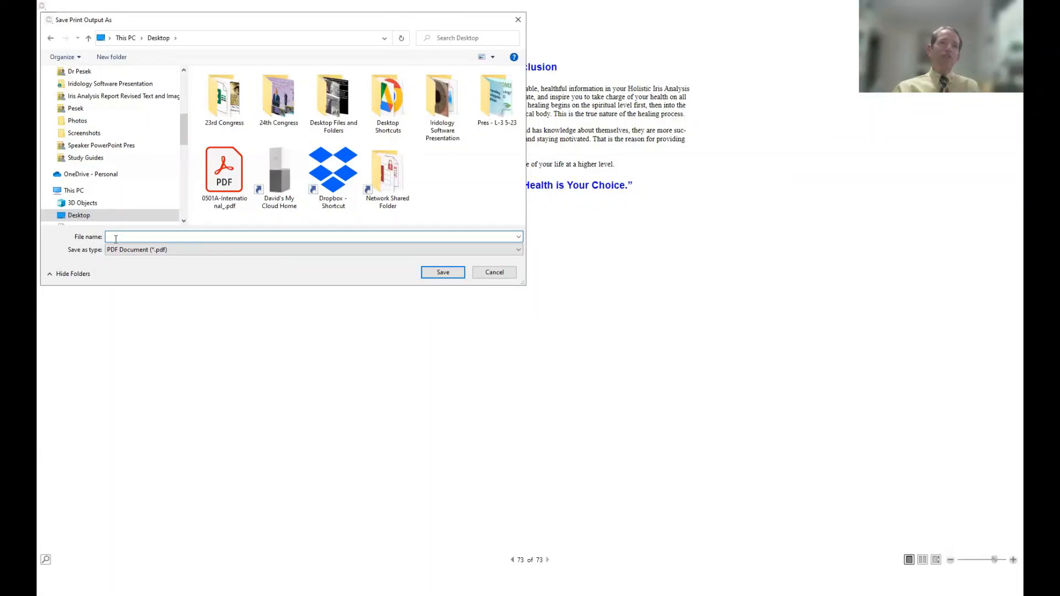
Step: Save the PDF in Dropbox's Iridology Software Presentation folder as the client's name plus ' - Iris Report'
click(111, 84)
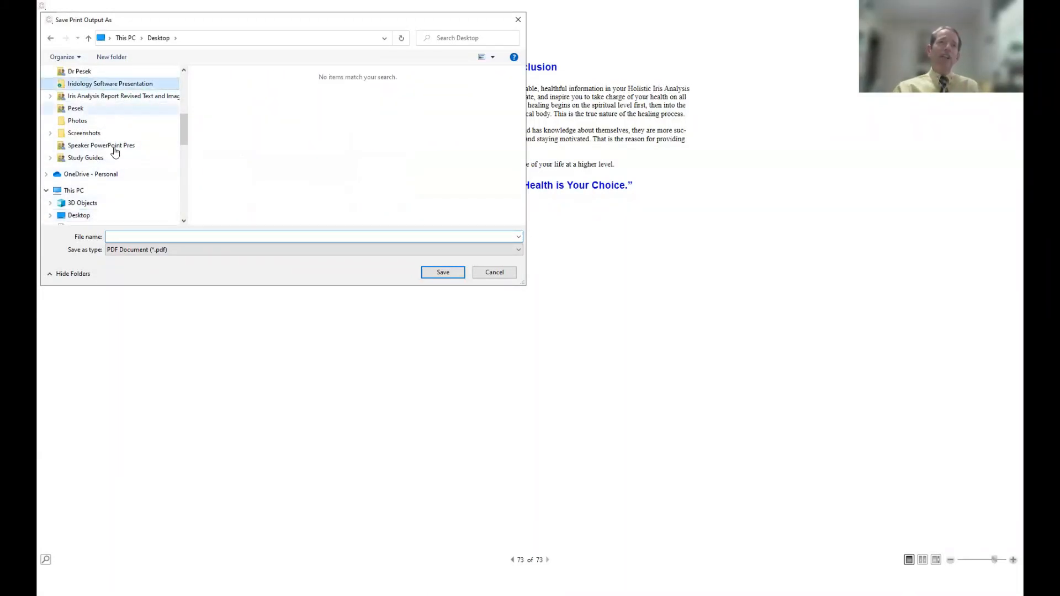
click(127, 237)
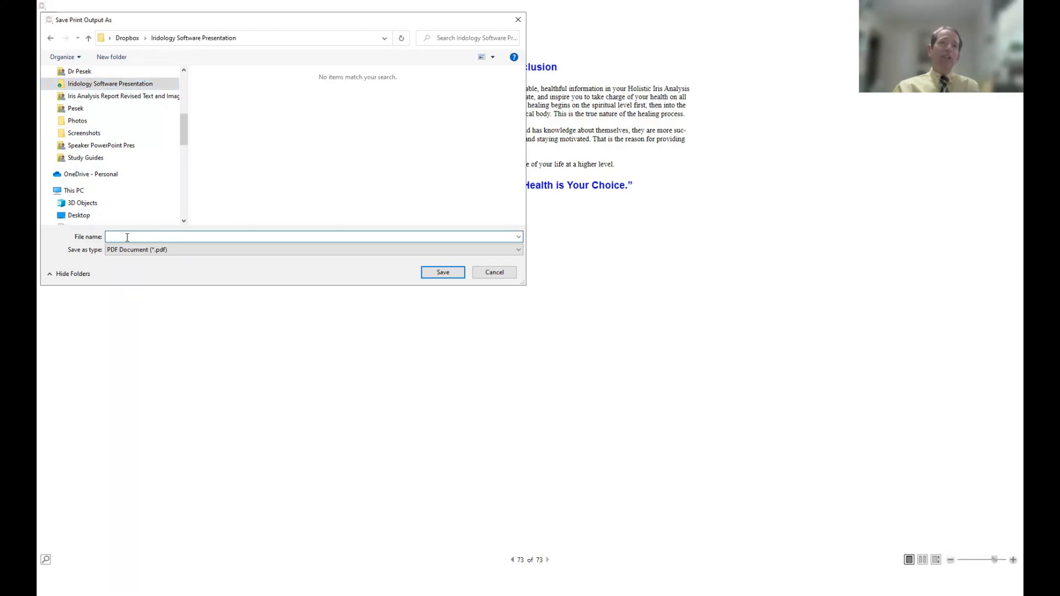
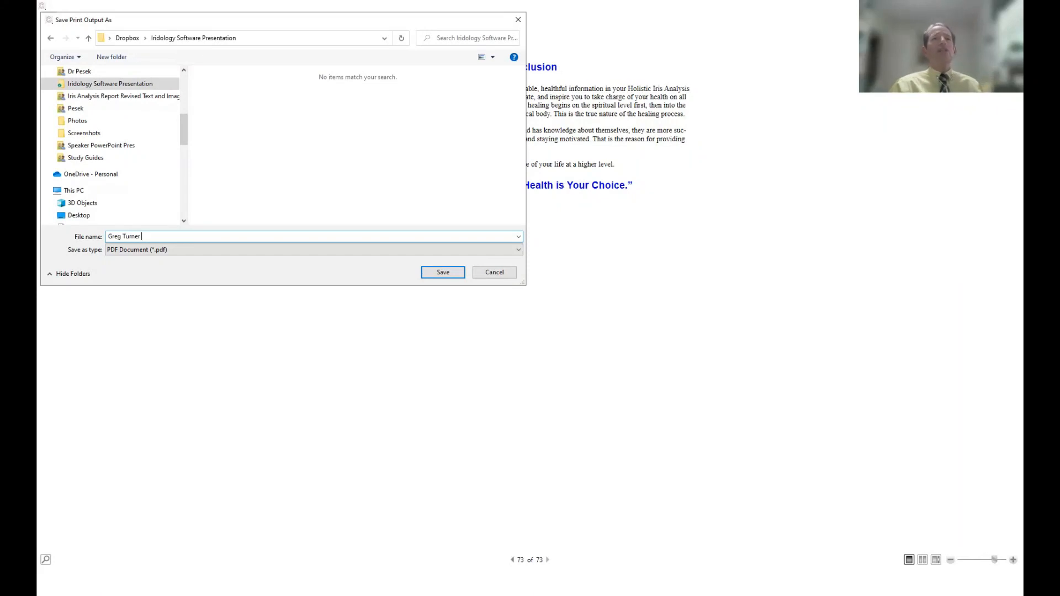
text(- Iris Report)
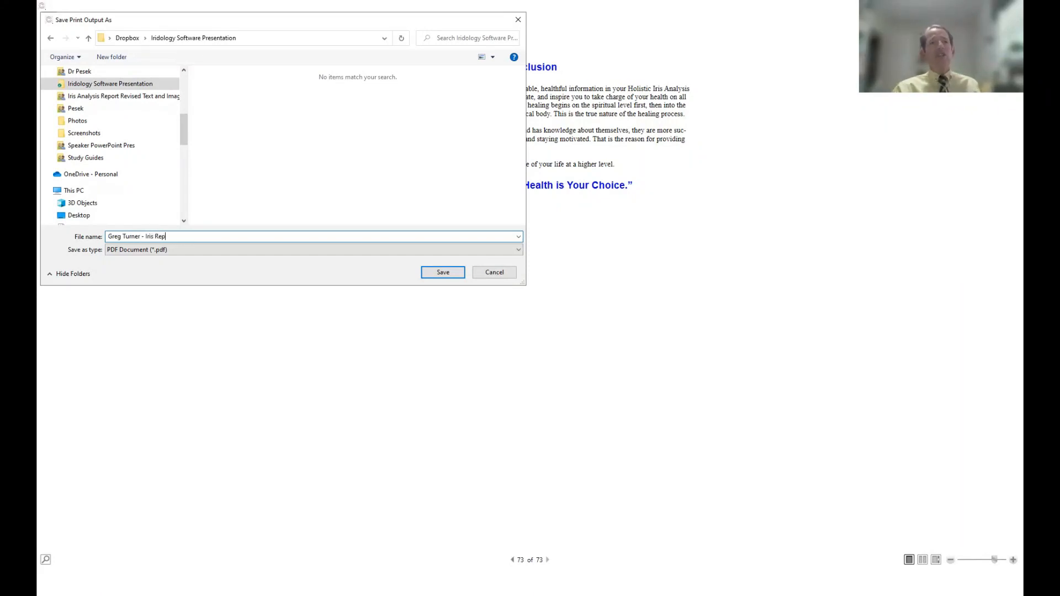
click(443, 273)
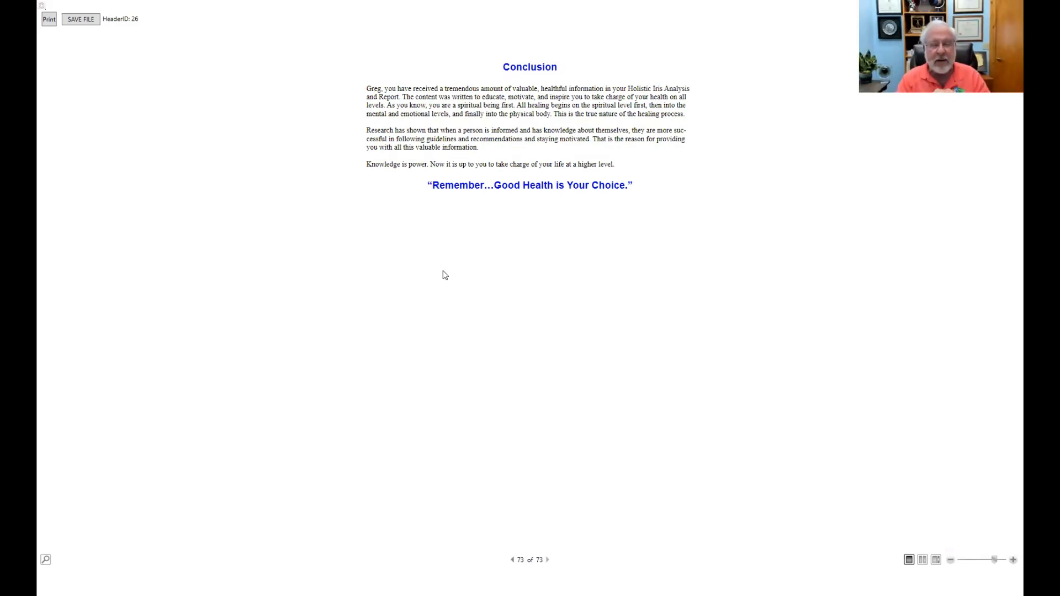
key(alt+F4)
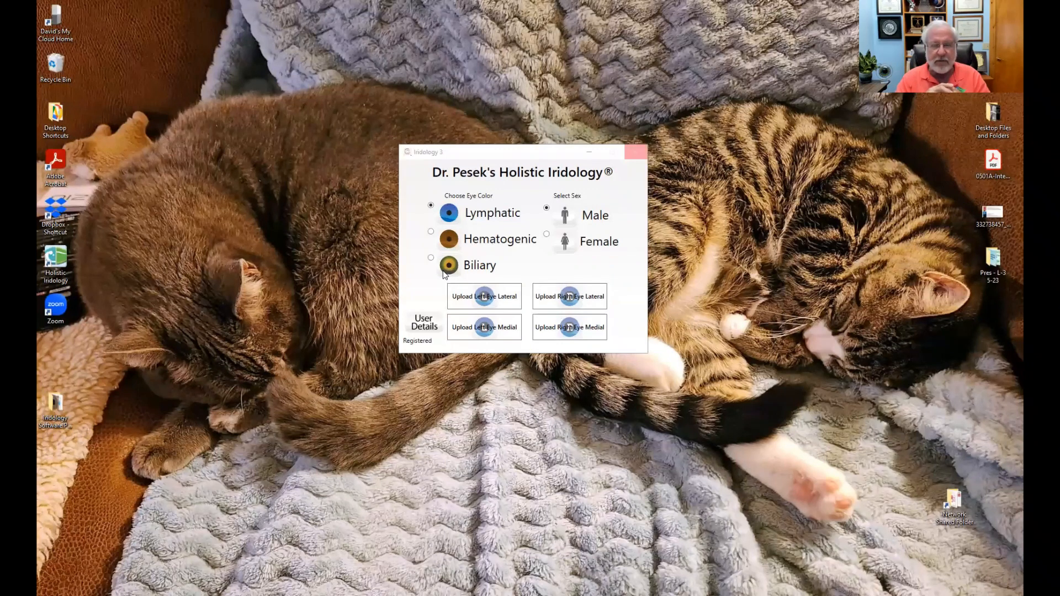
key(alt+Tab)
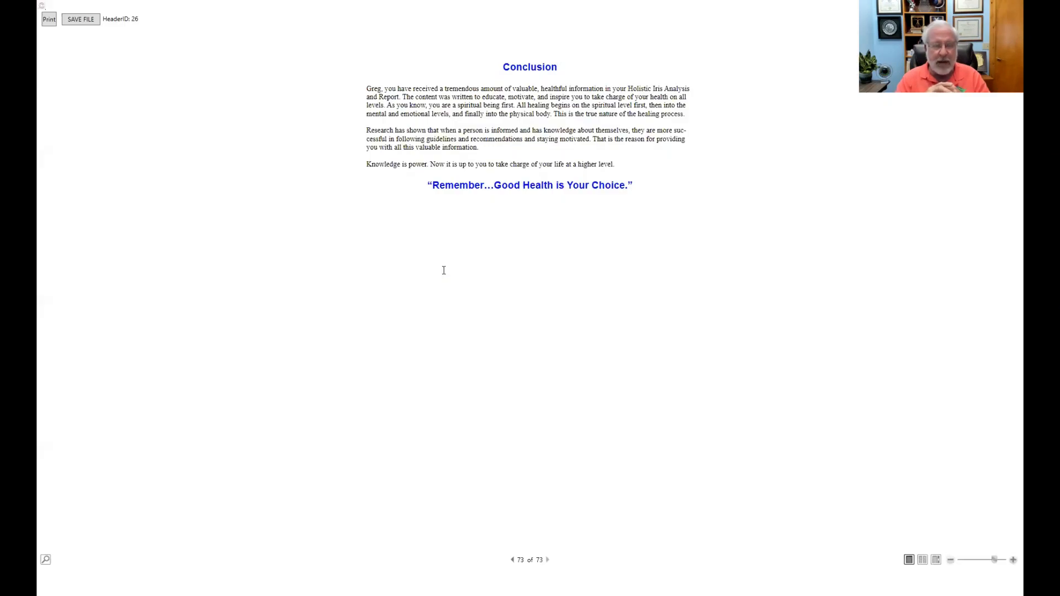